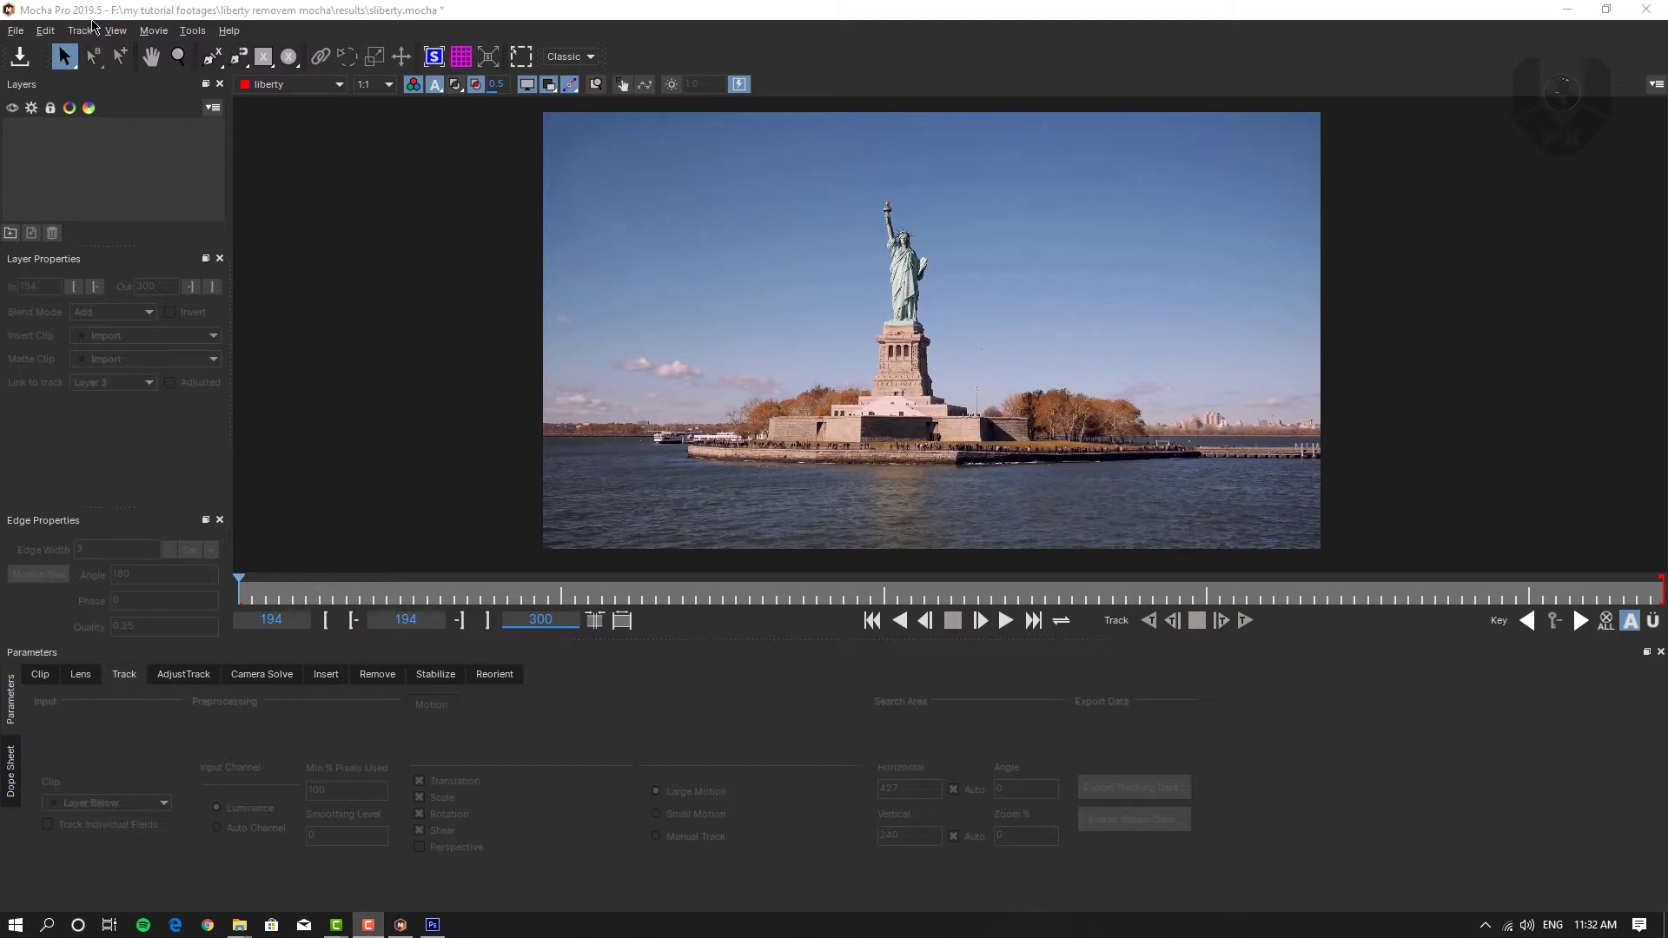
Step: Preview the clip from frame 194, then stop playback back at frame 194
click(1005, 621)
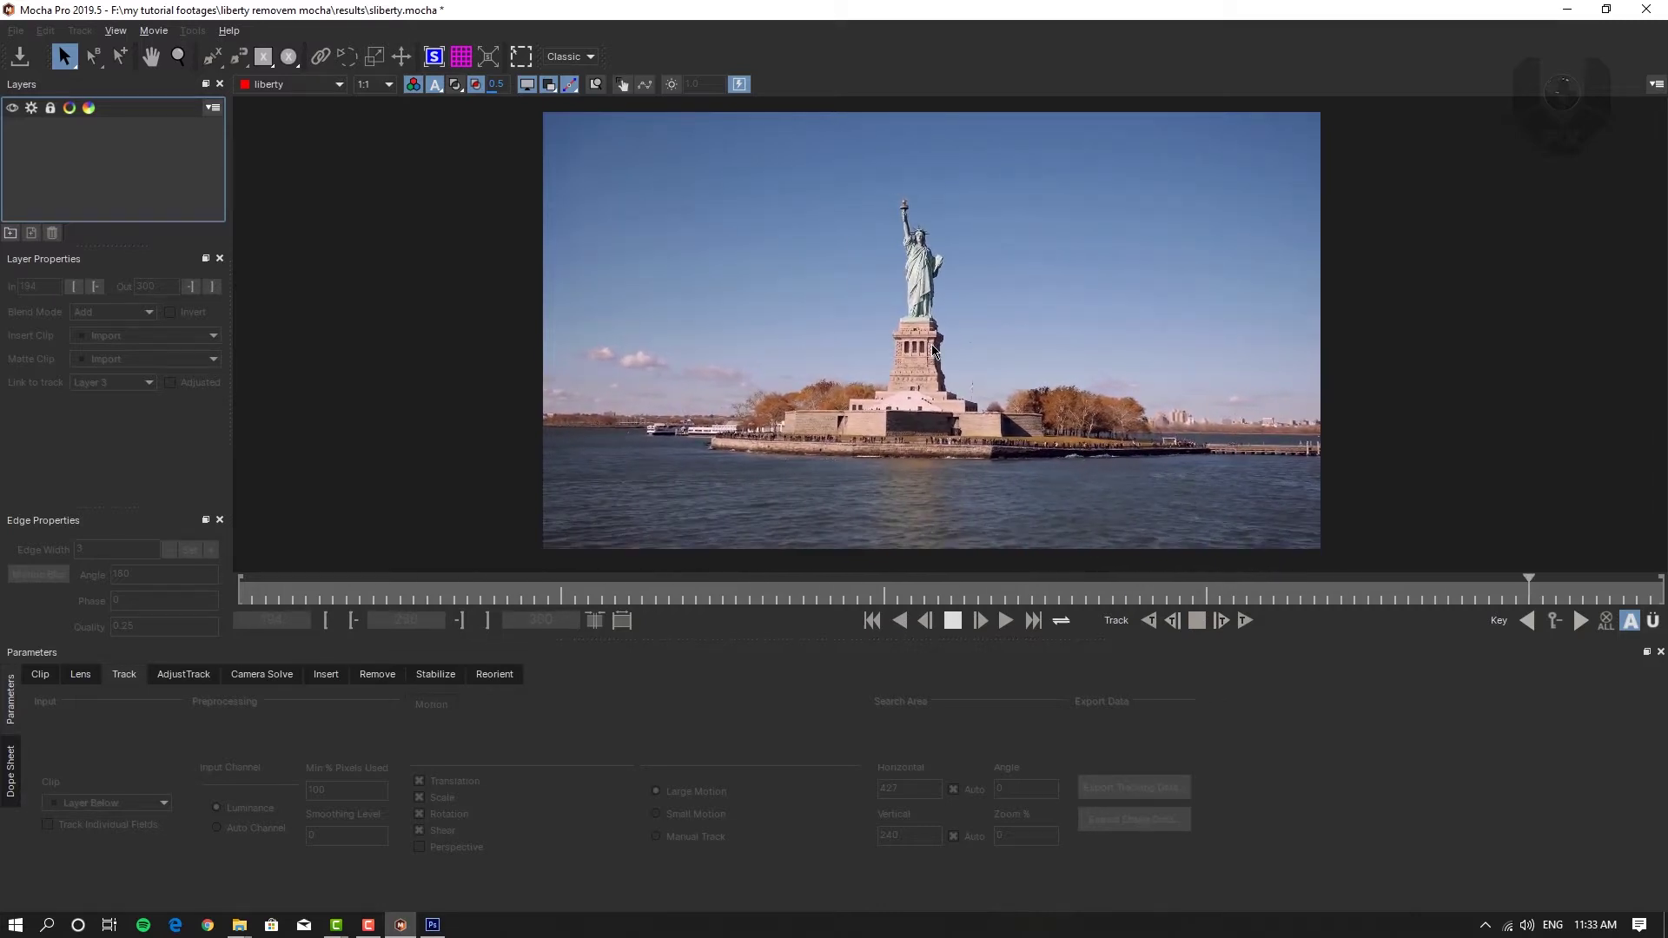
click(954, 620)
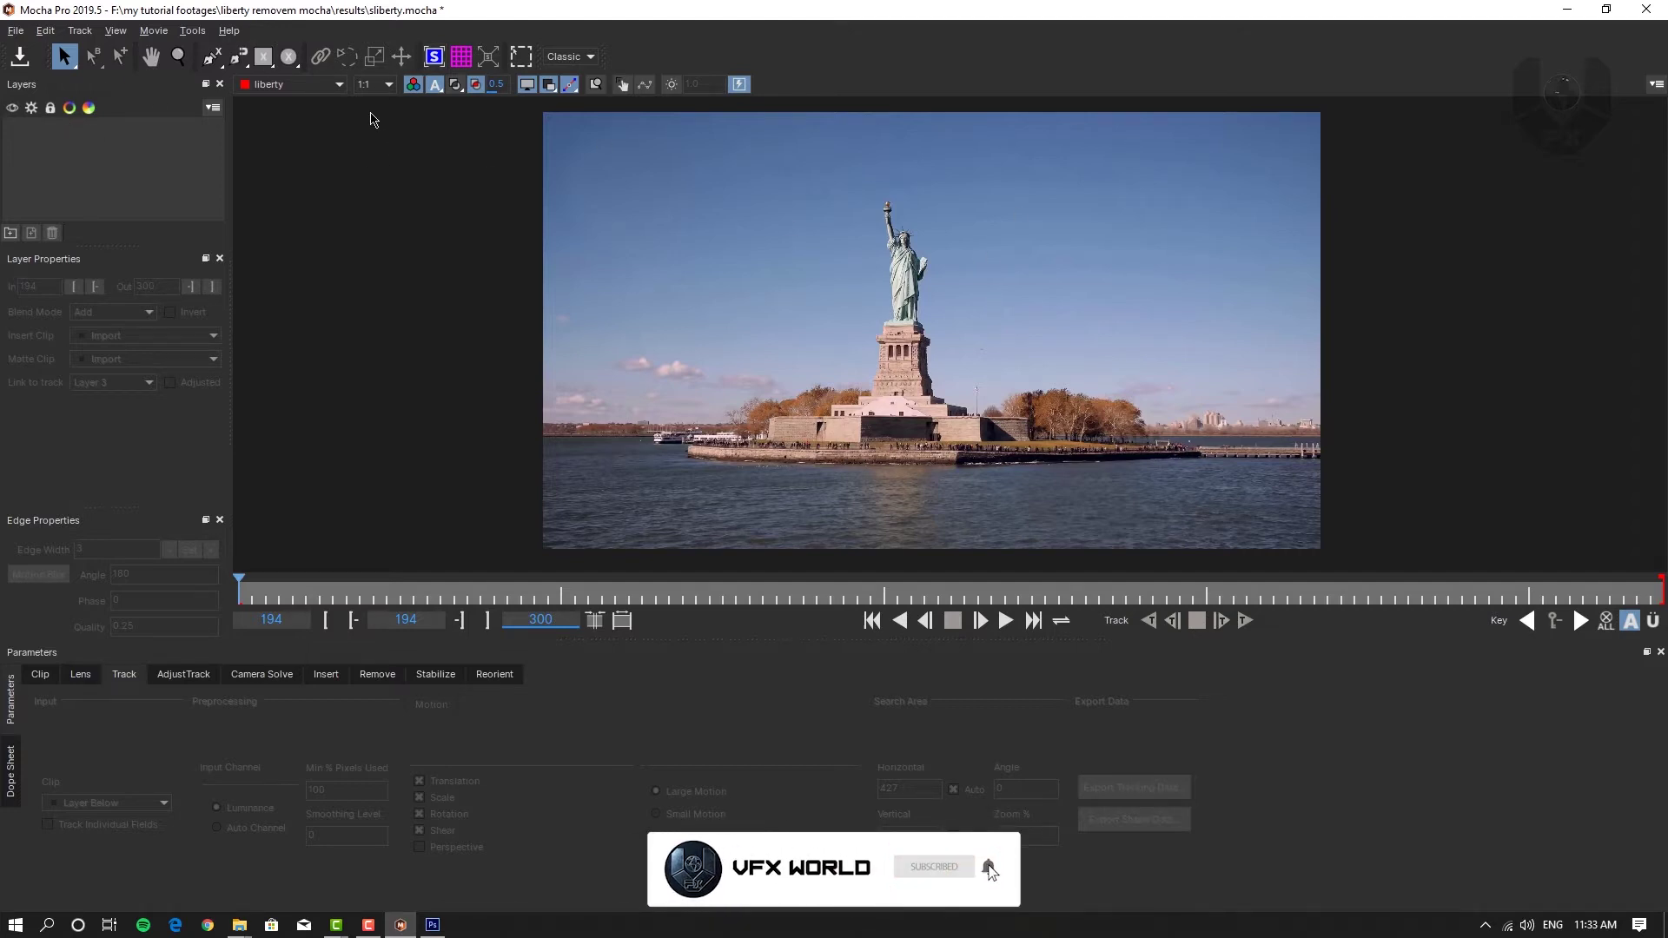
Step: Draw a closed 17-point X-Spline around the statue above its pedestal
click(212, 58)
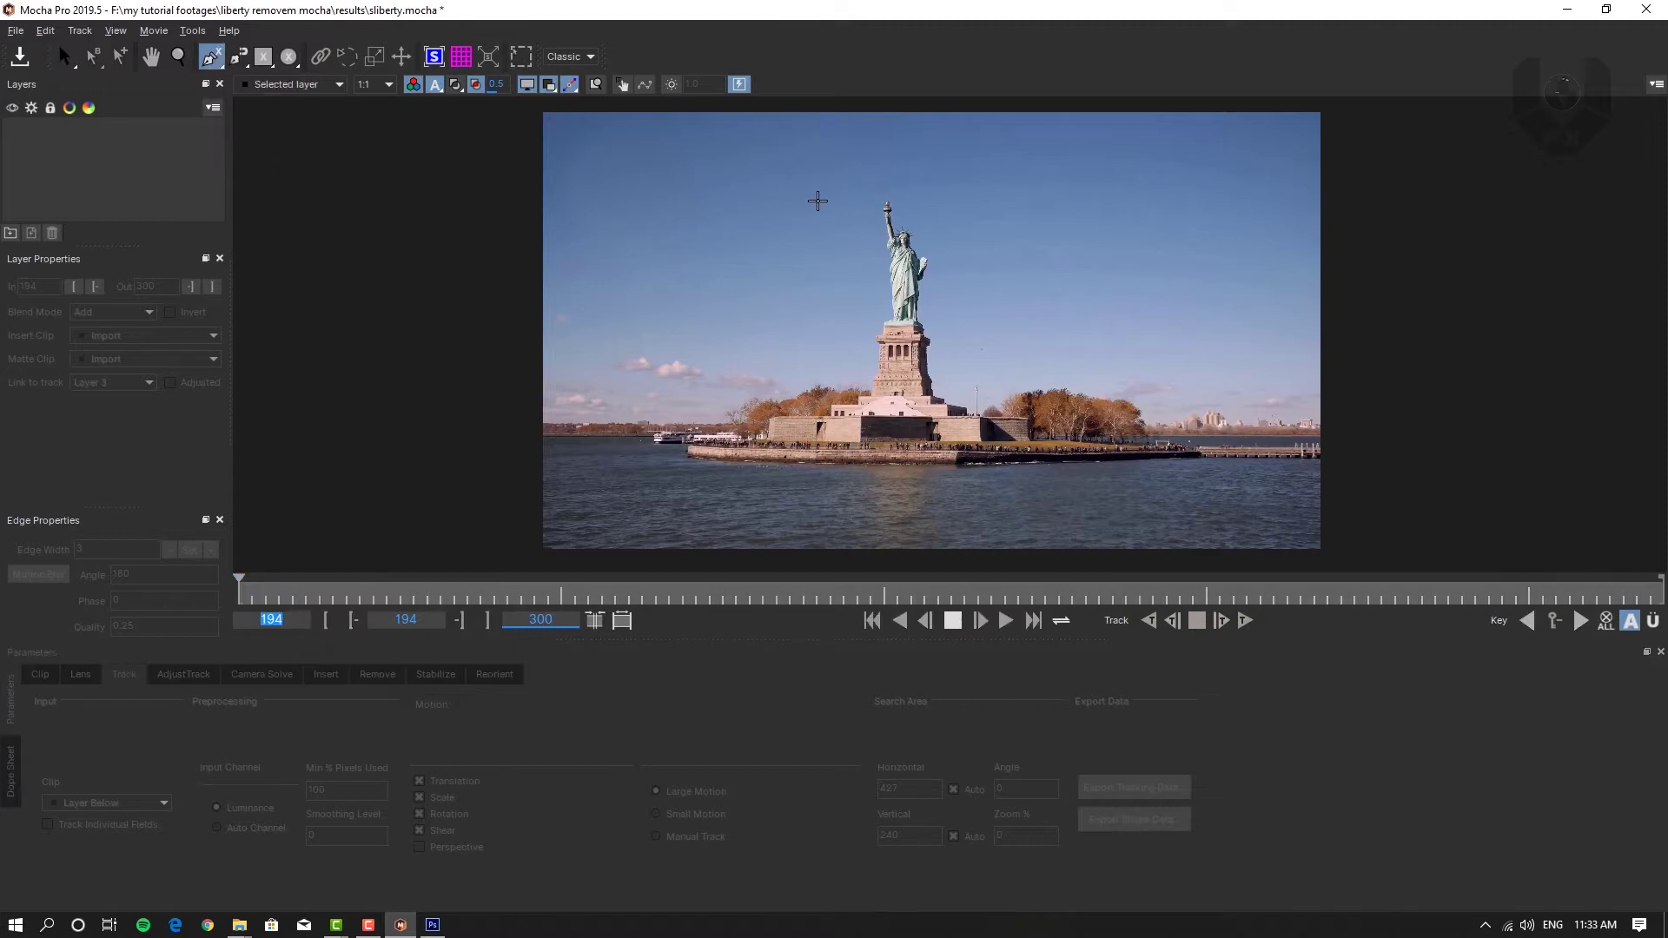
click(788, 197)
click(826, 196)
click(862, 191)
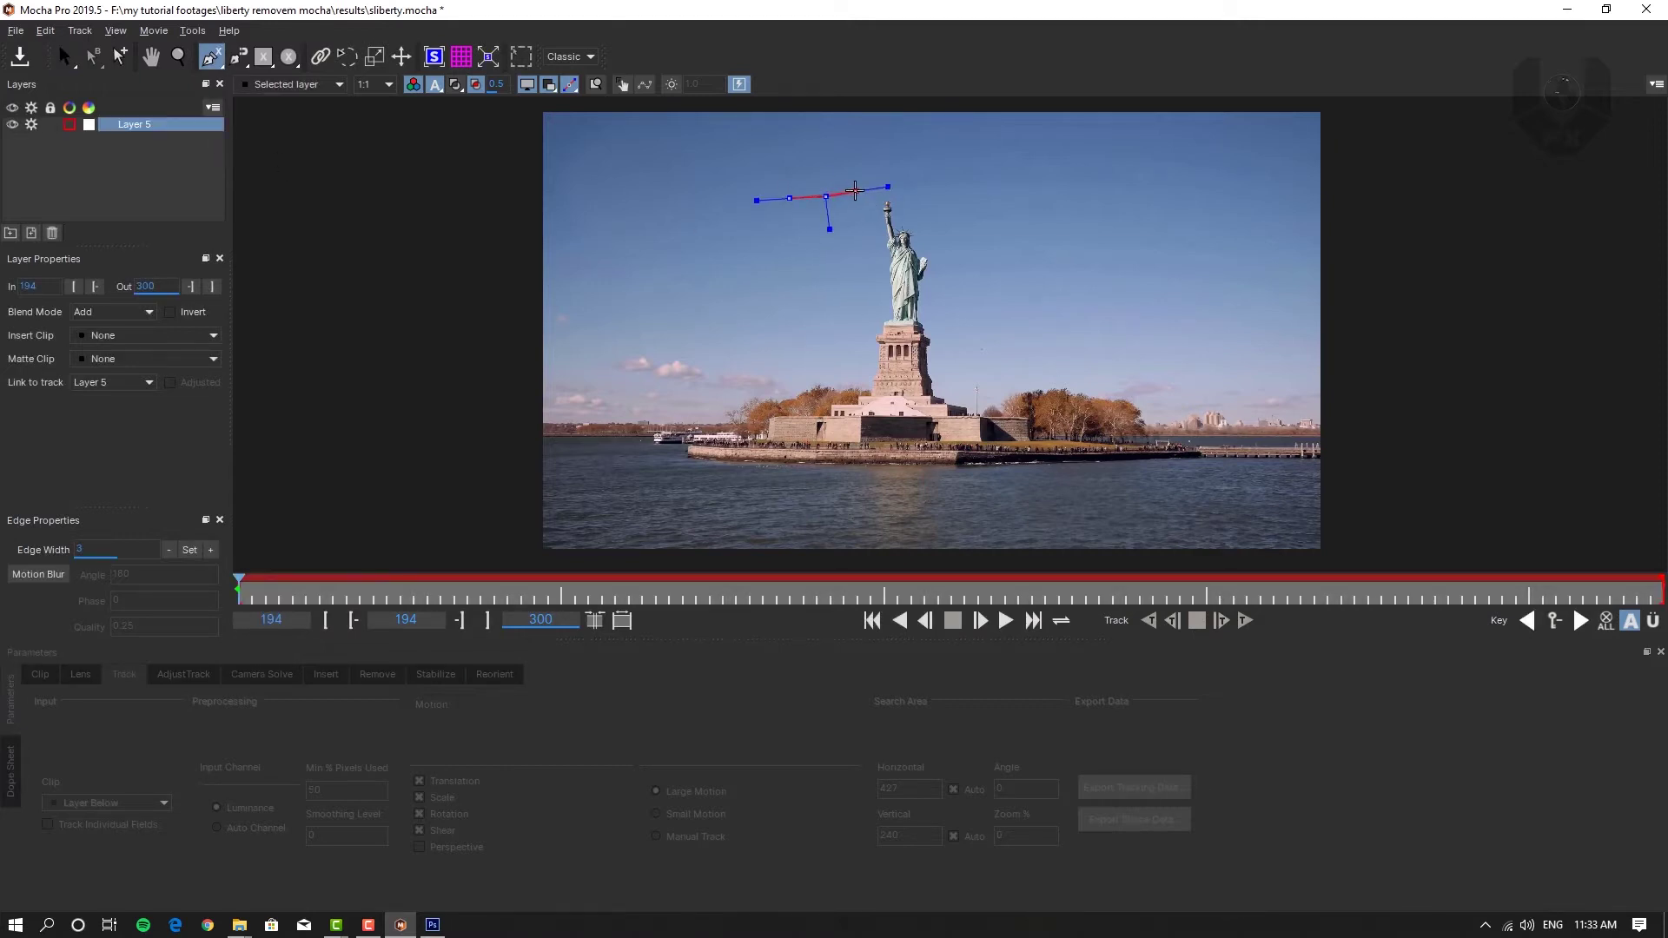
click(915, 192)
click(969, 194)
click(1013, 202)
click(1021, 247)
click(1024, 278)
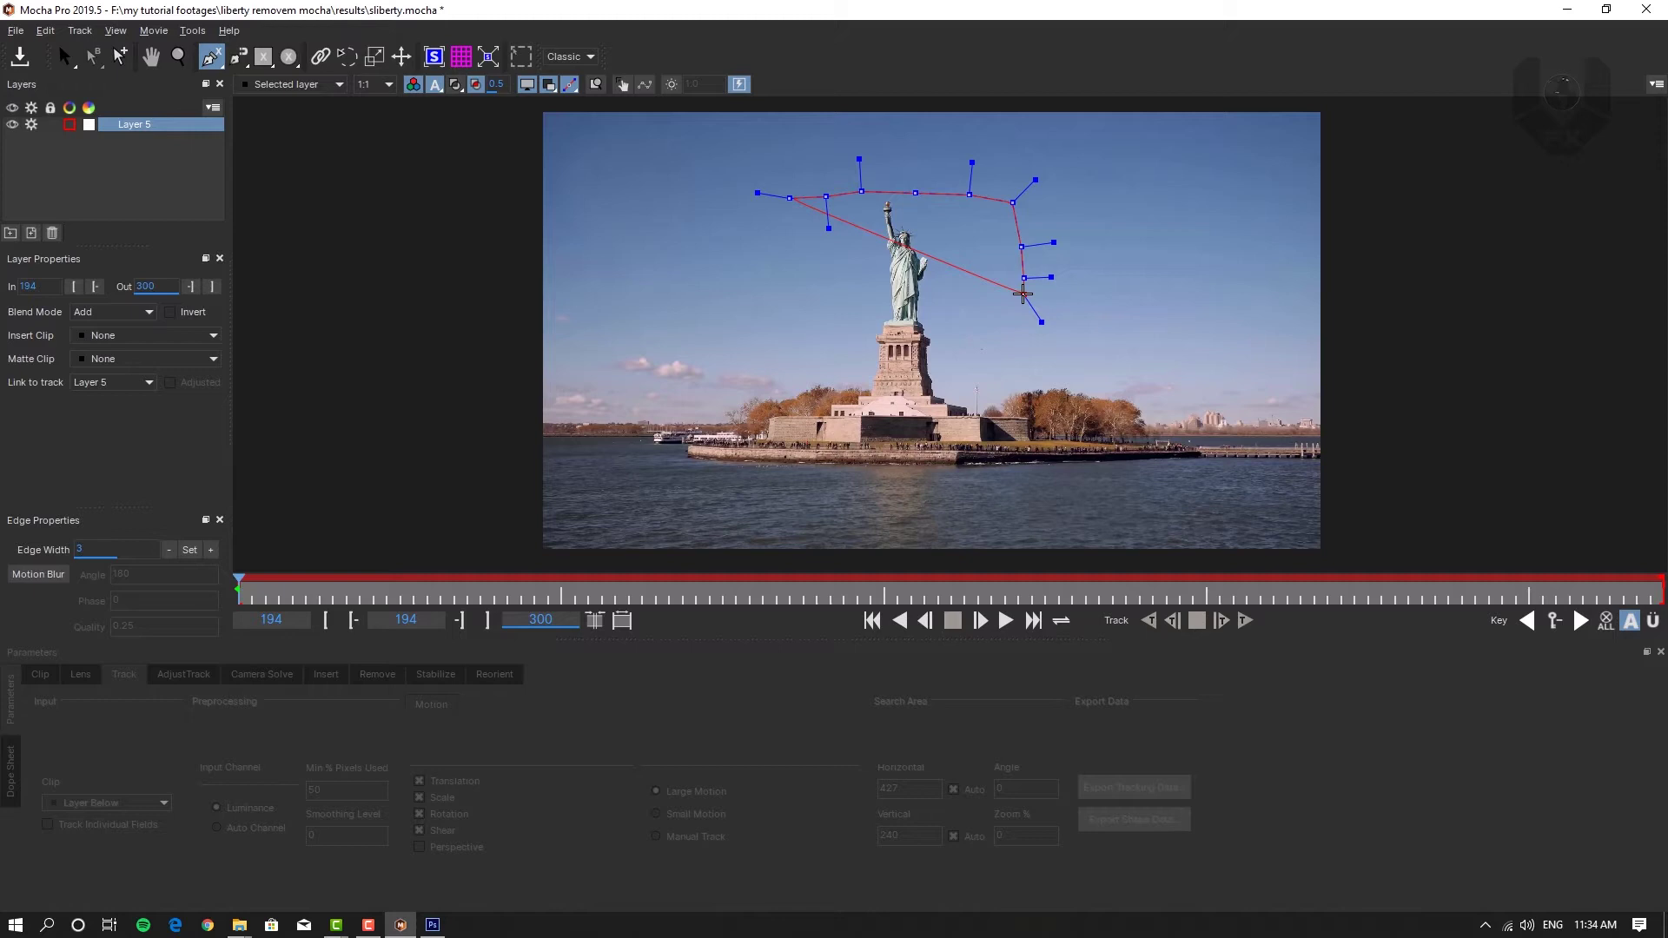
click(1017, 320)
click(981, 326)
click(954, 333)
click(917, 329)
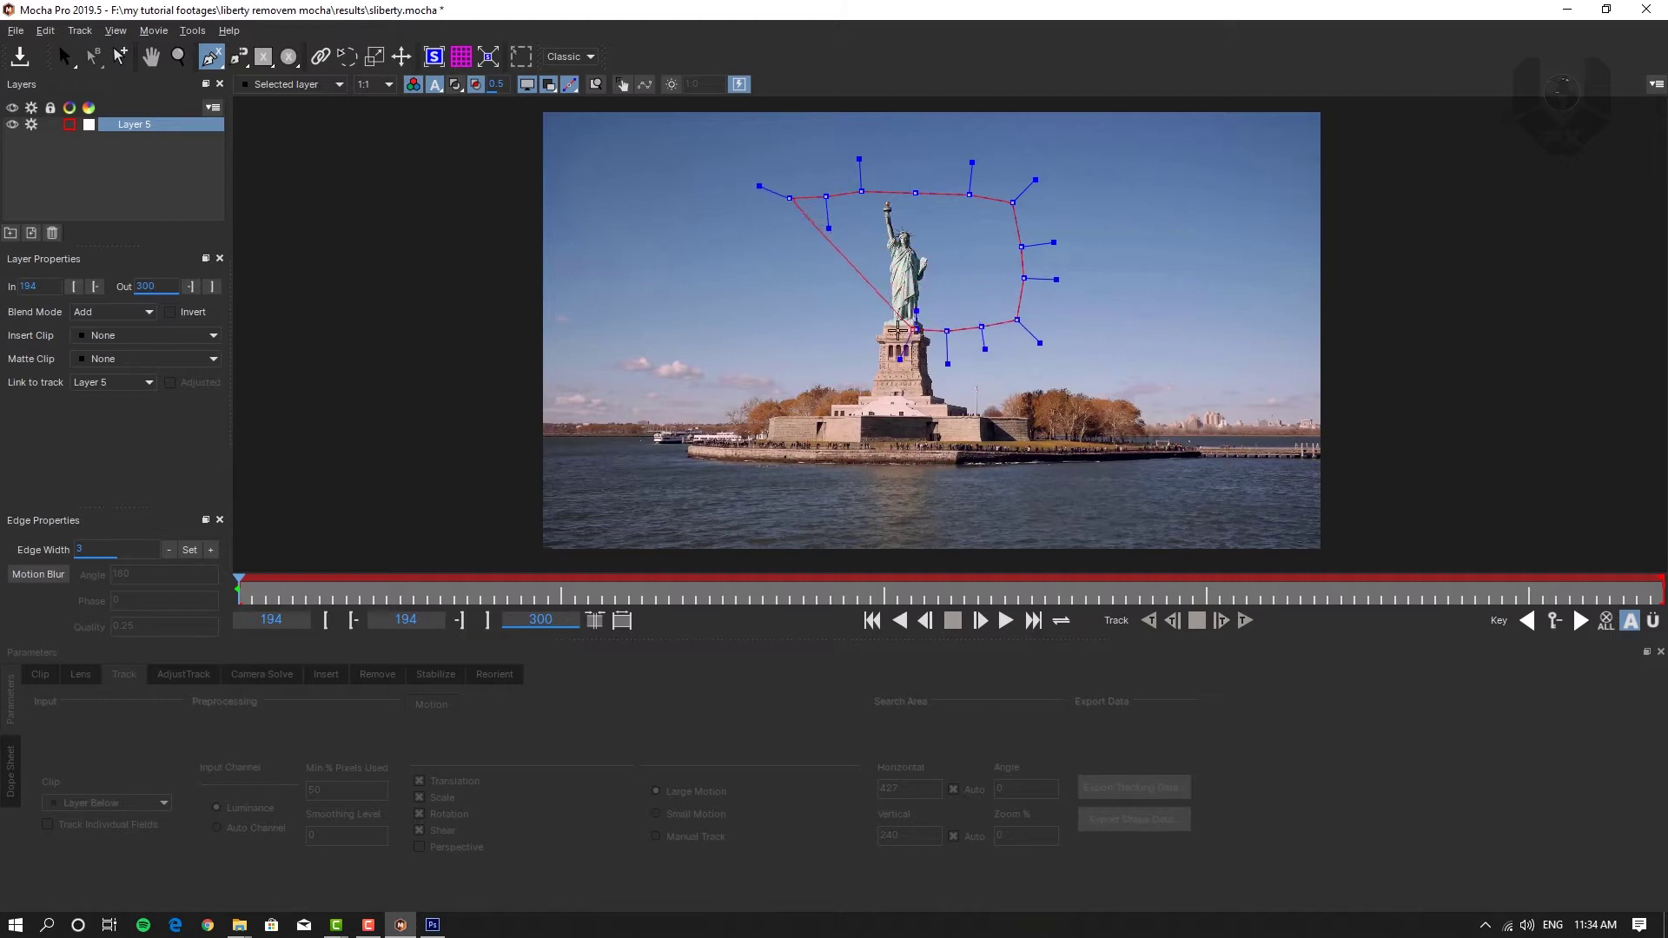
click(859, 333)
click(807, 328)
click(752, 310)
click(745, 255)
click(749, 230)
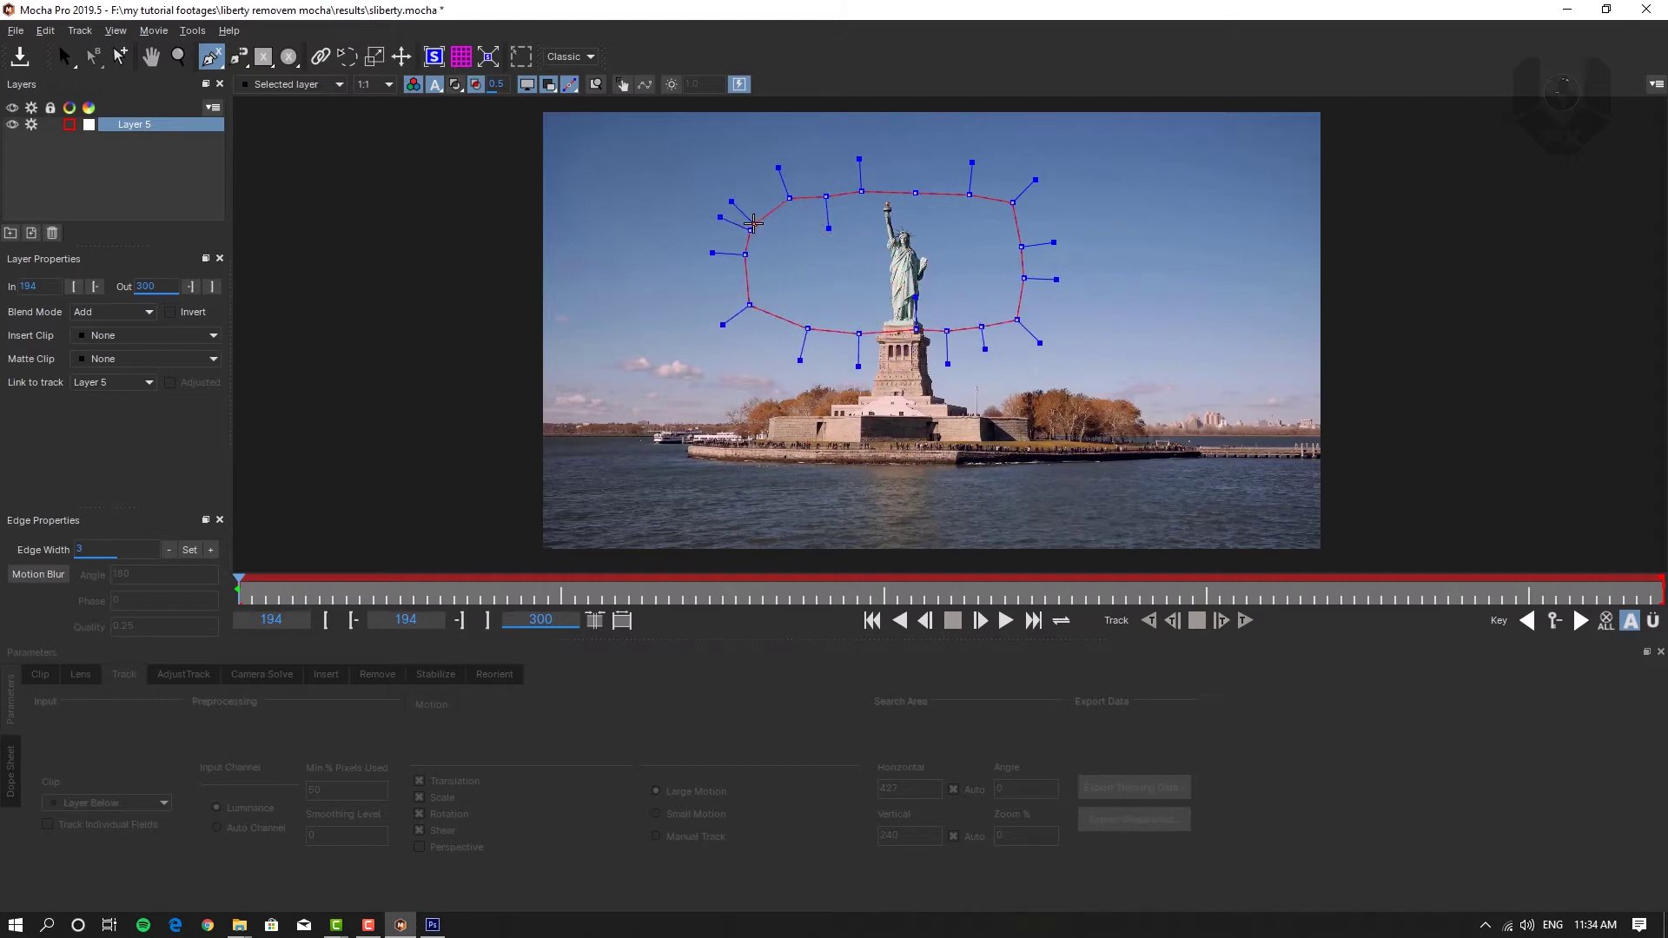
right_click(772, 238)
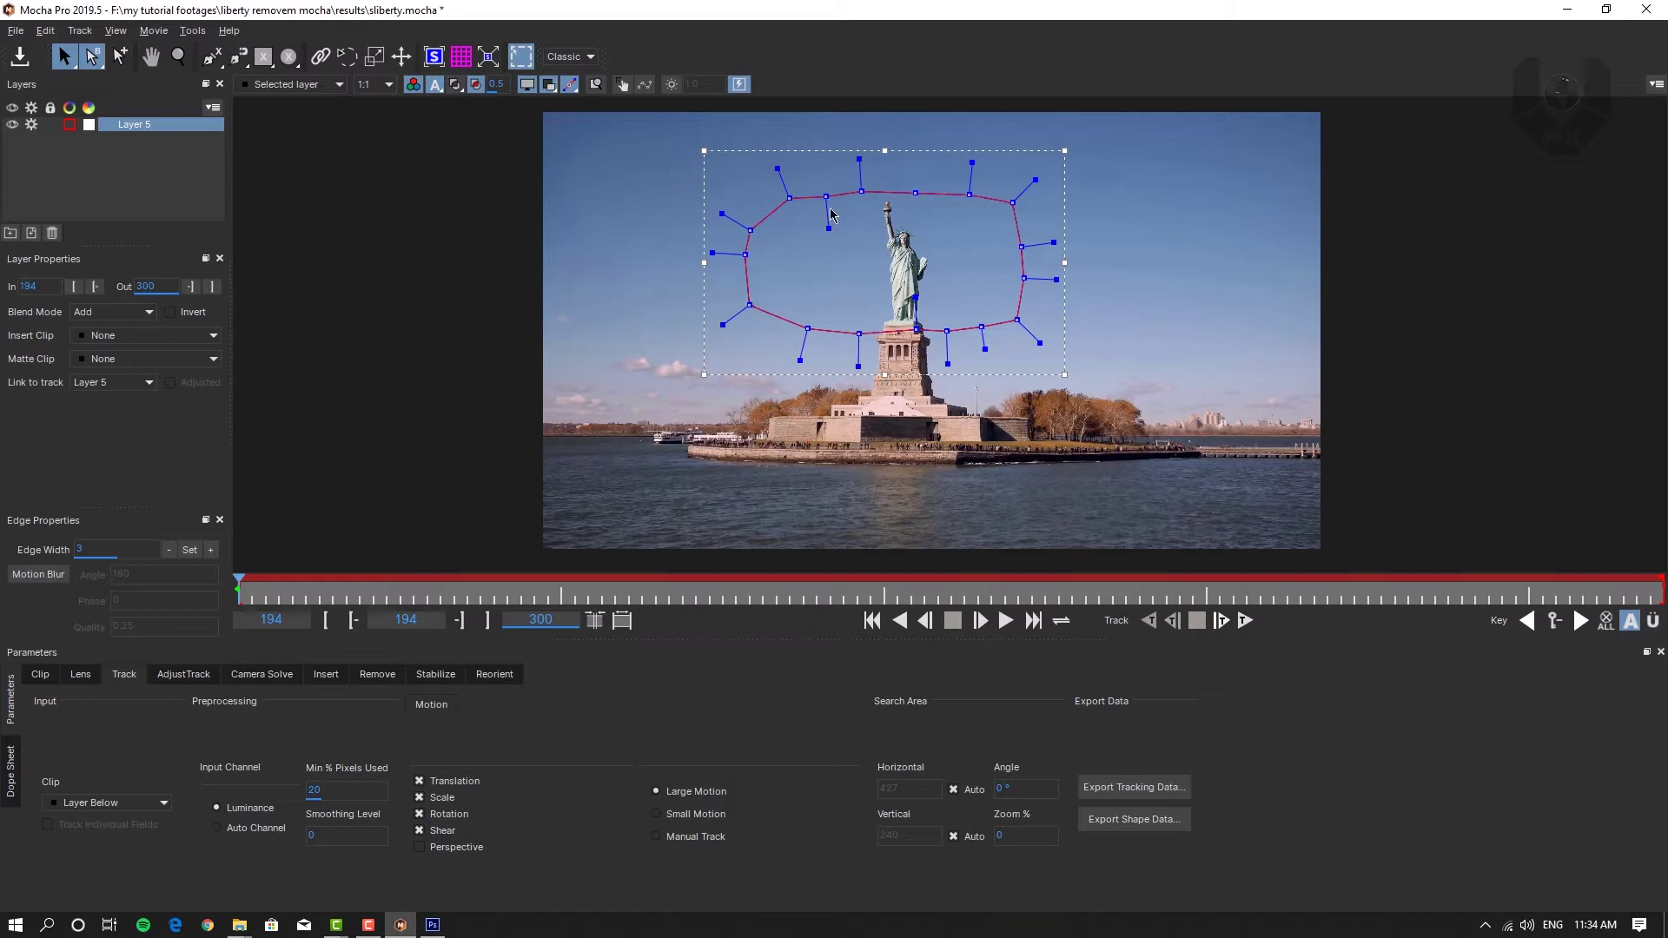
Step: Refine the spline by bulging the upper-left curve, nudging it right and tightening the bottom
drag(830, 213, 828, 191)
drag(1061, 235, 1071, 235)
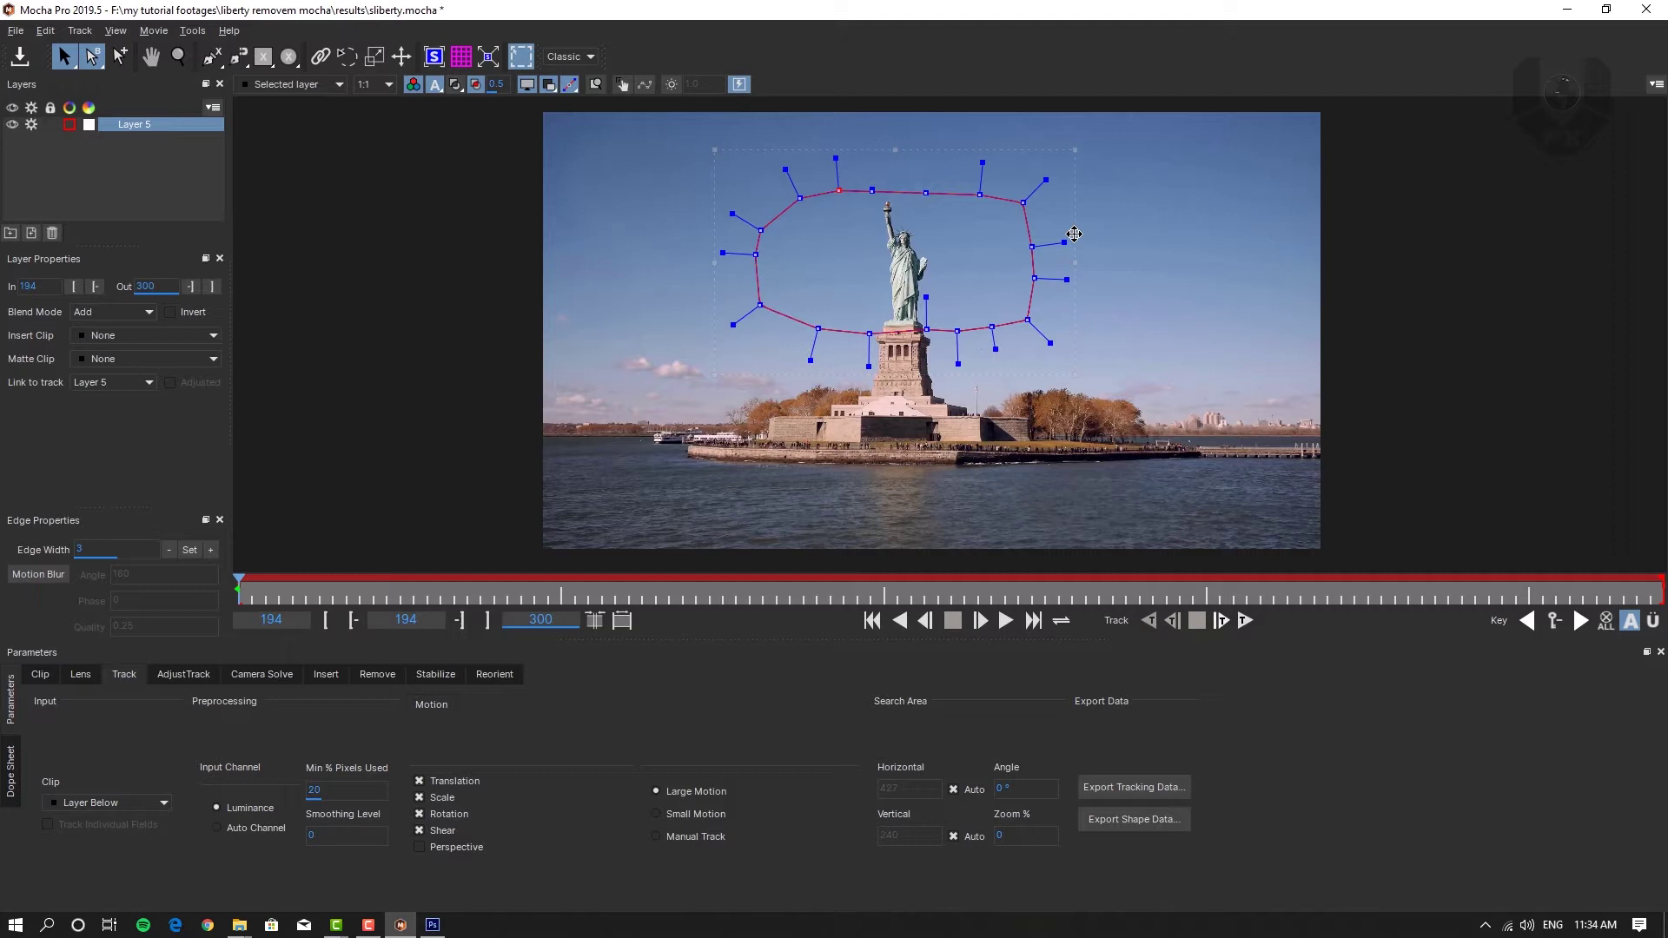
drag(926, 298, 928, 317)
Step: Set Layer 5 tracking to Small Motion with Min % Pixels Used 100, then track forward from 194 to 199
click(656, 814)
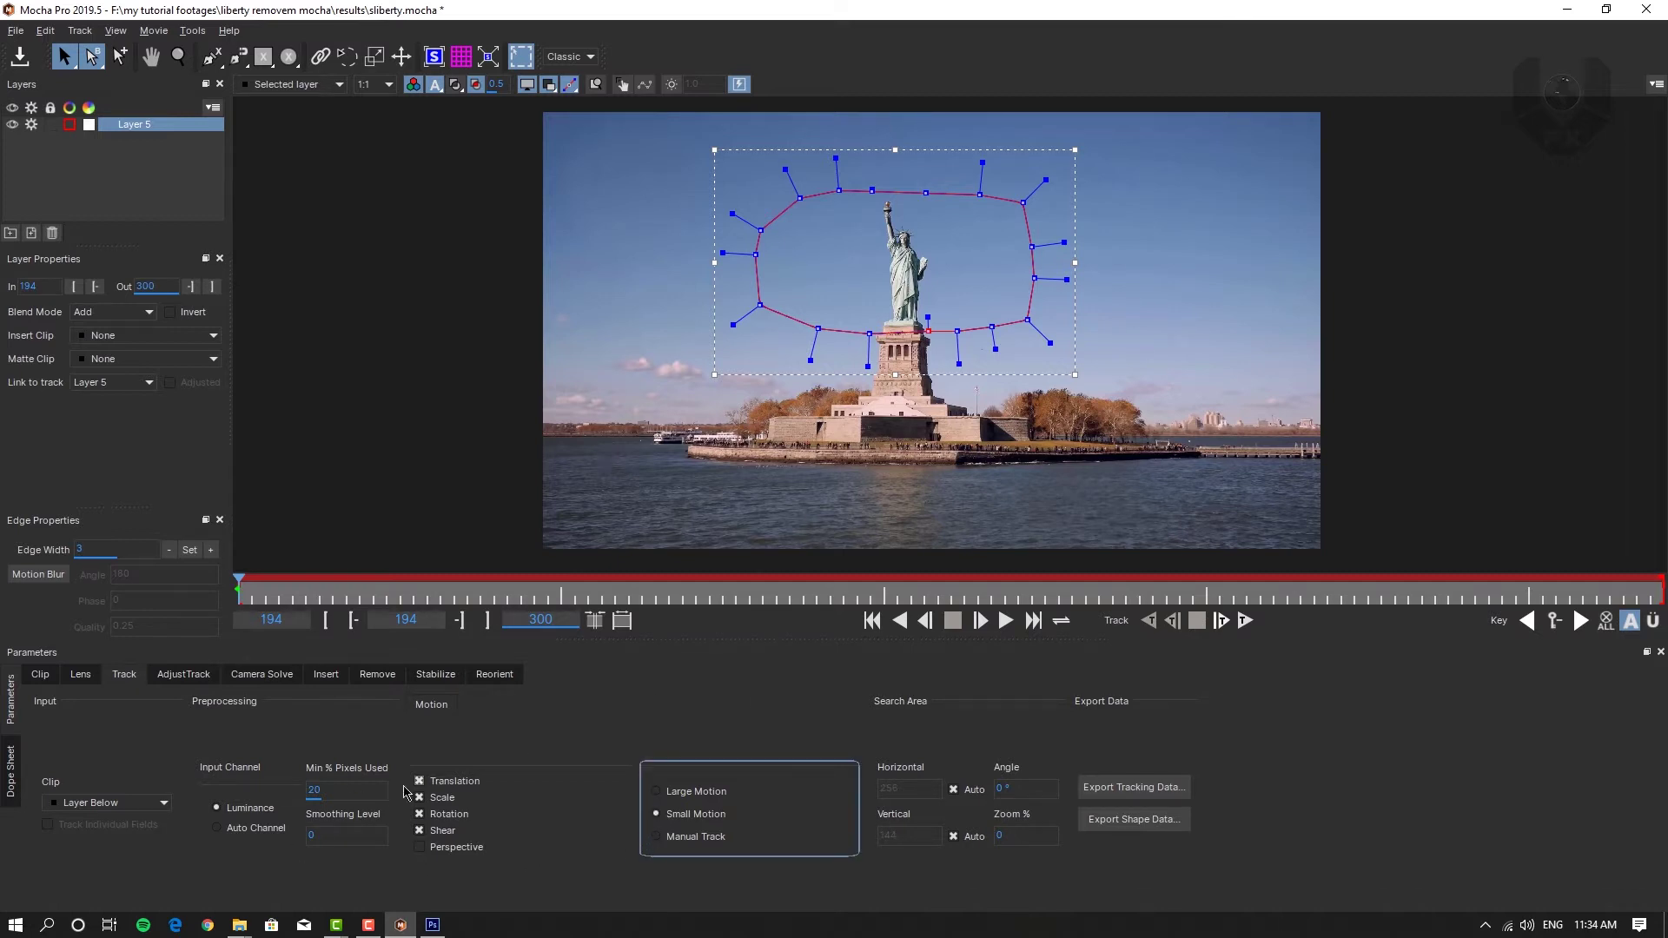
double_click(368, 788)
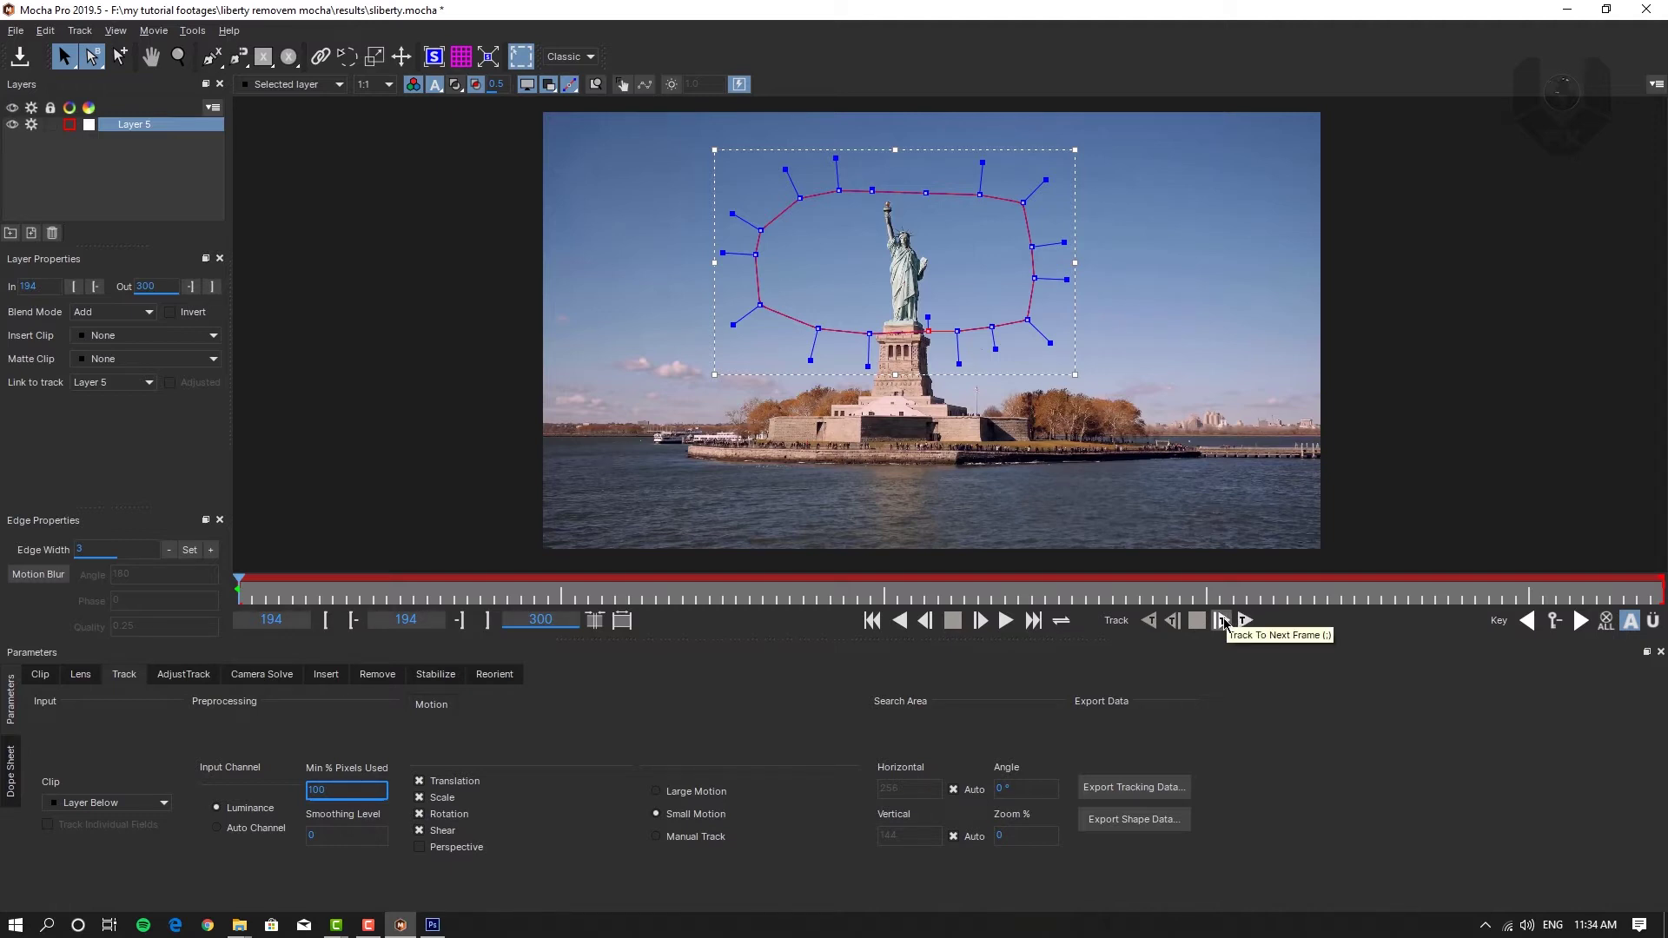
click(1223, 622)
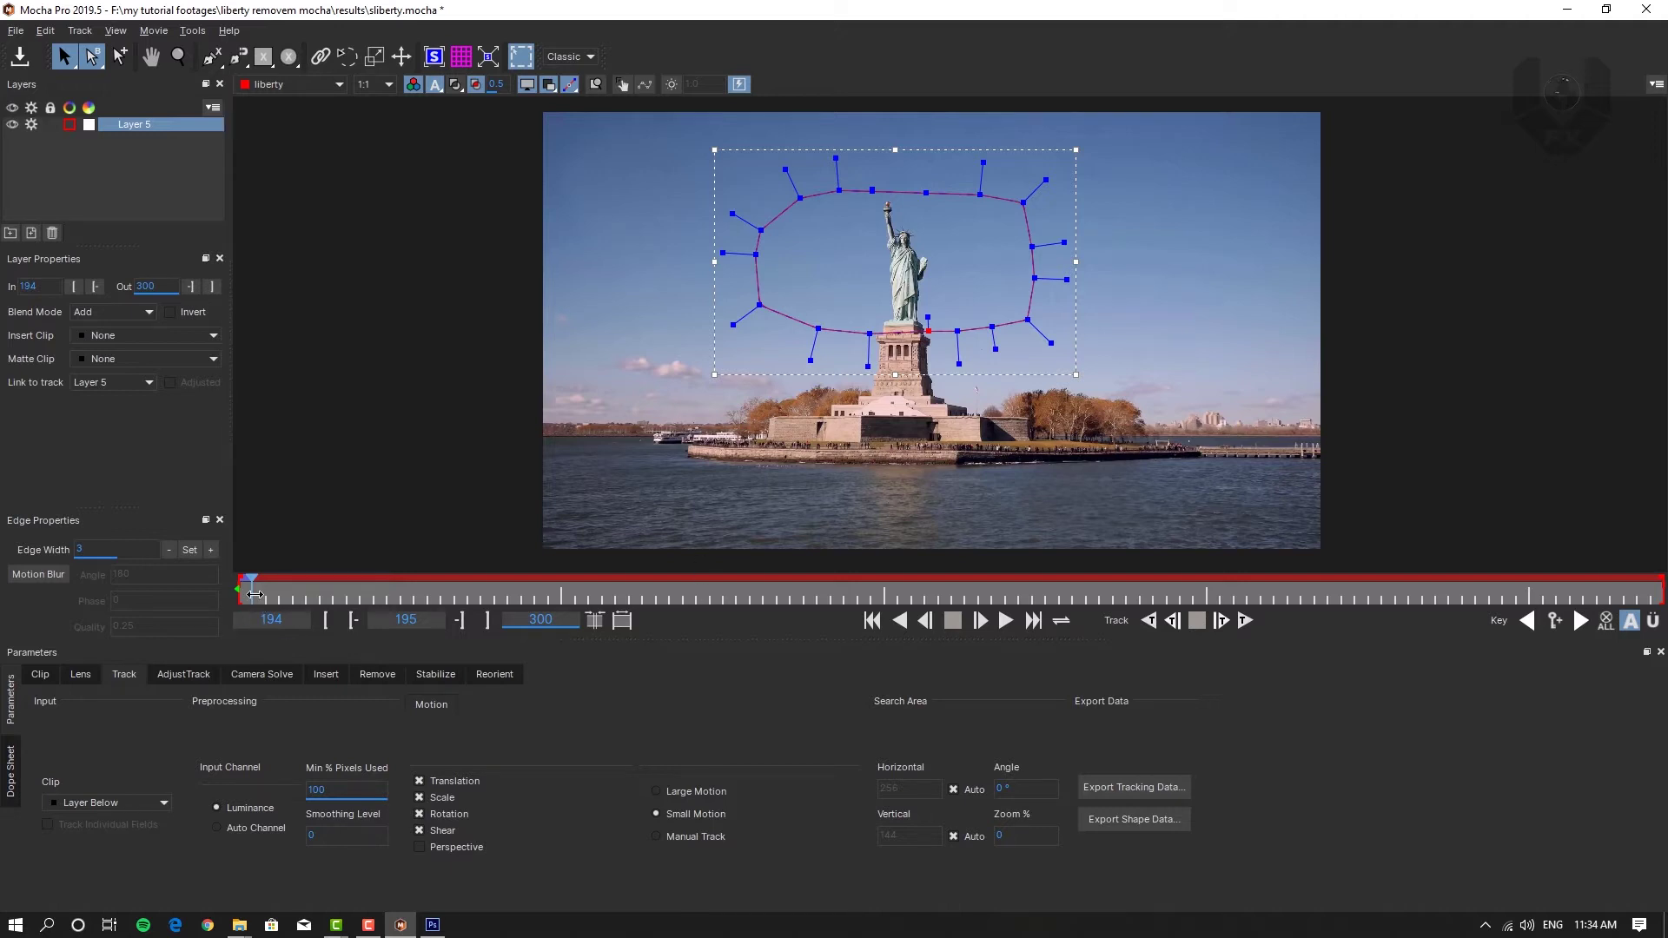
drag(254, 593, 250, 589)
click(1220, 619)
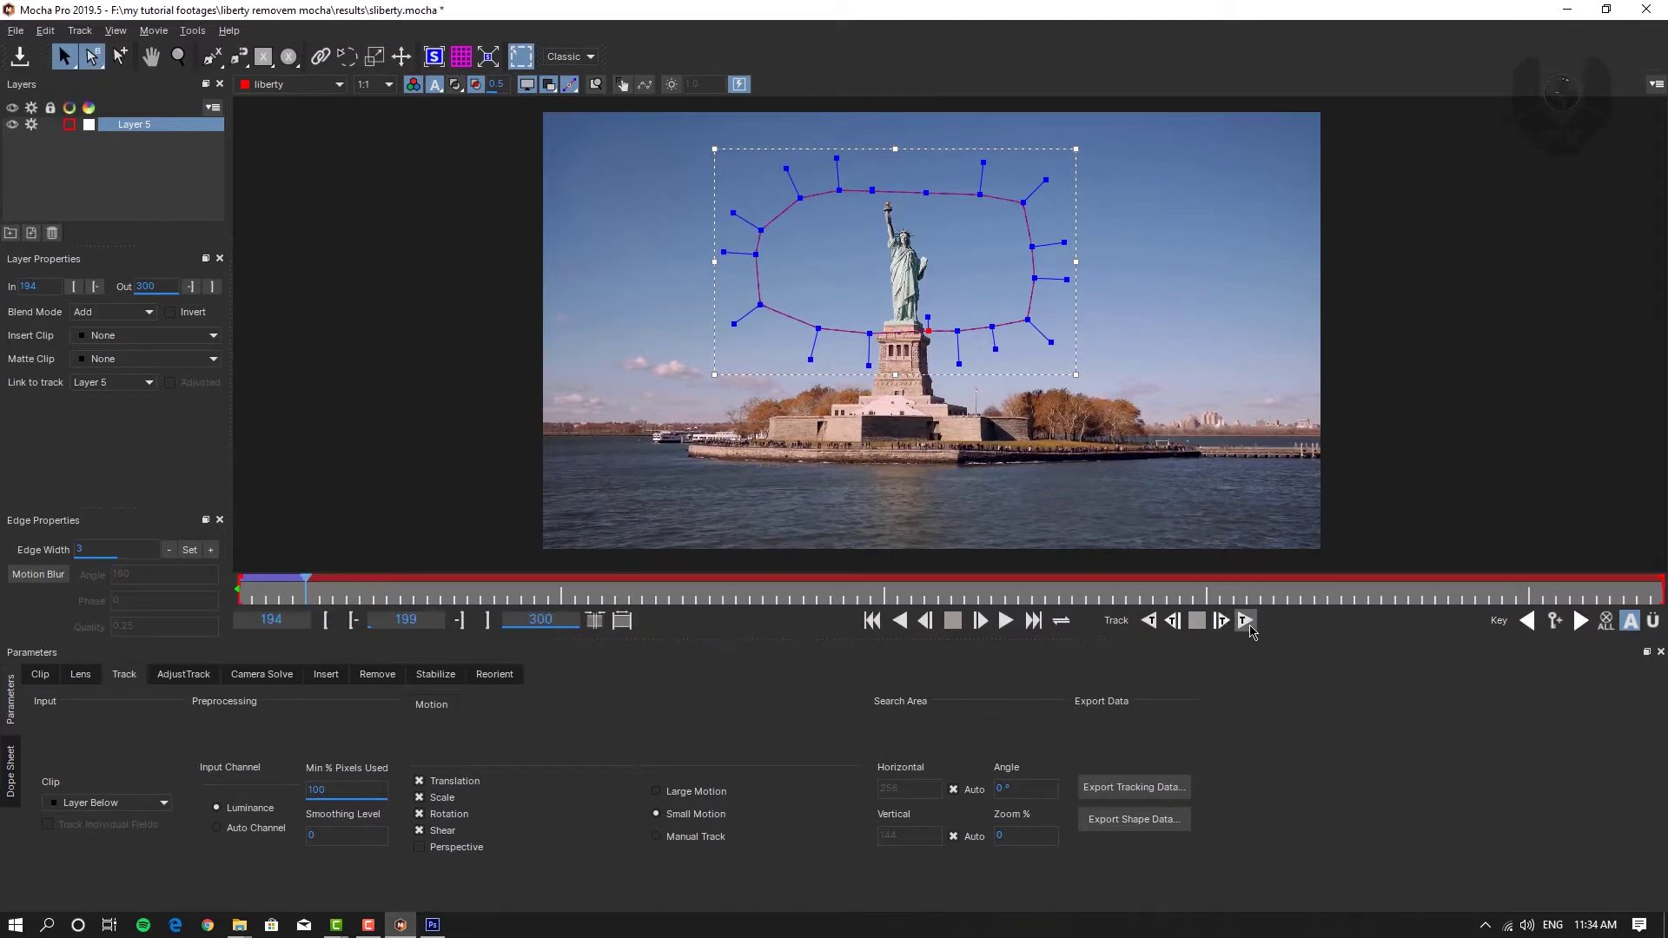
Step: Track the Layer 5 shape forward to frame 300, then return to frame 194
click(1245, 620)
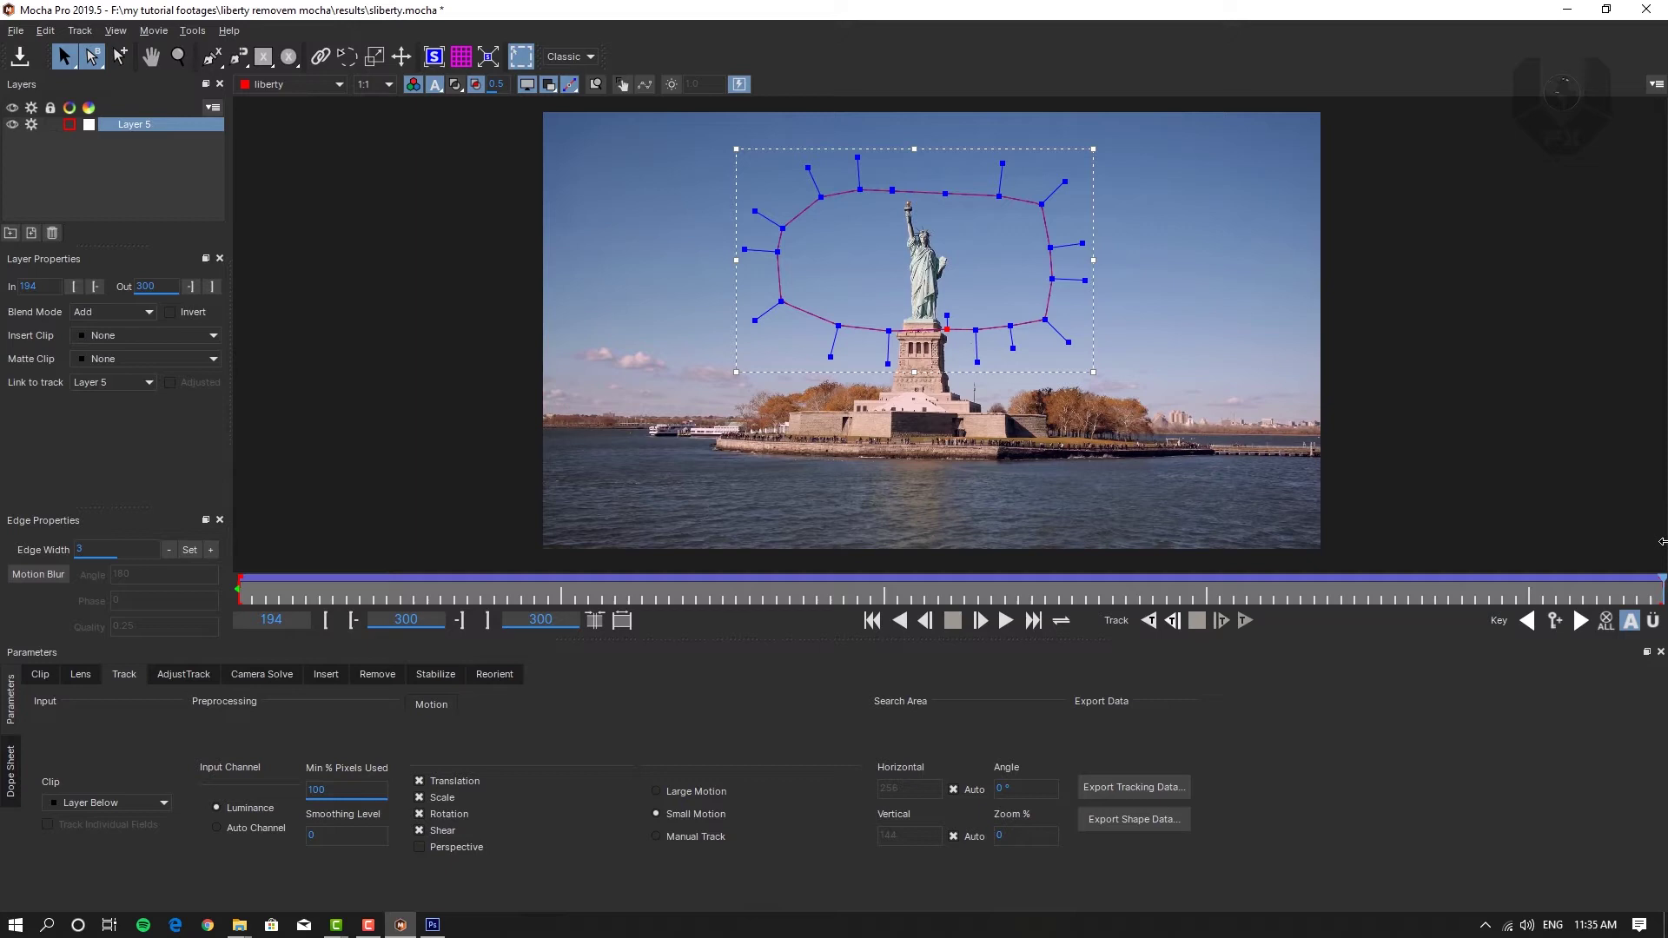
key(Home)
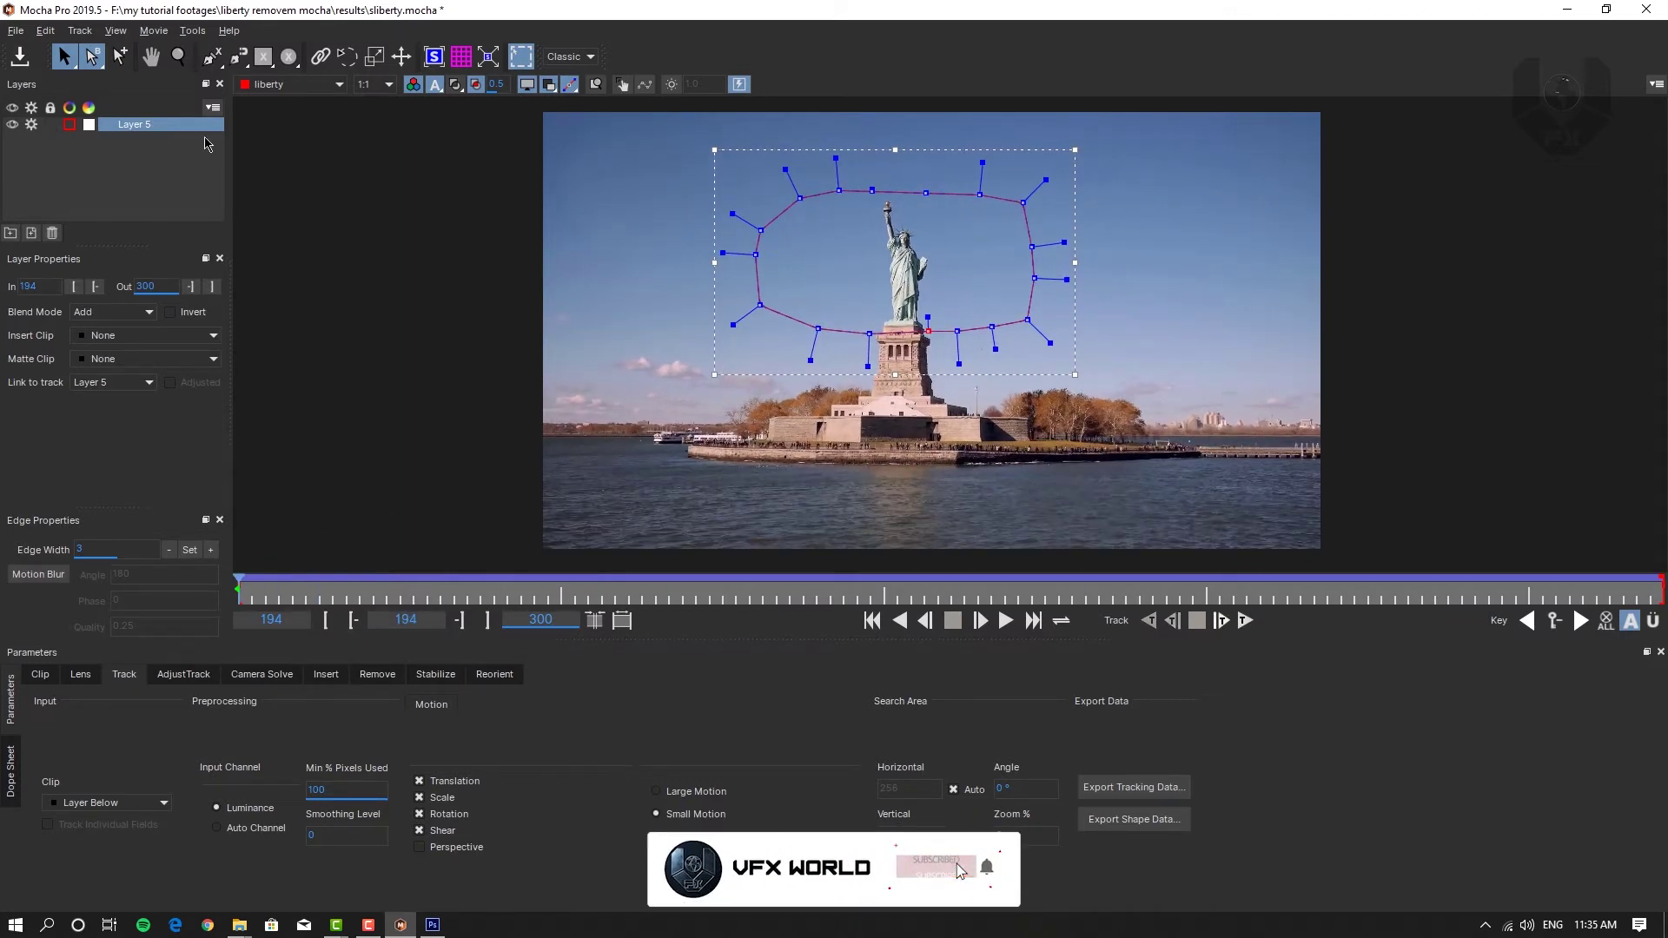
Step: Zoom the viewer in close on the statue, ready for X-Spline tracing
click(211, 56)
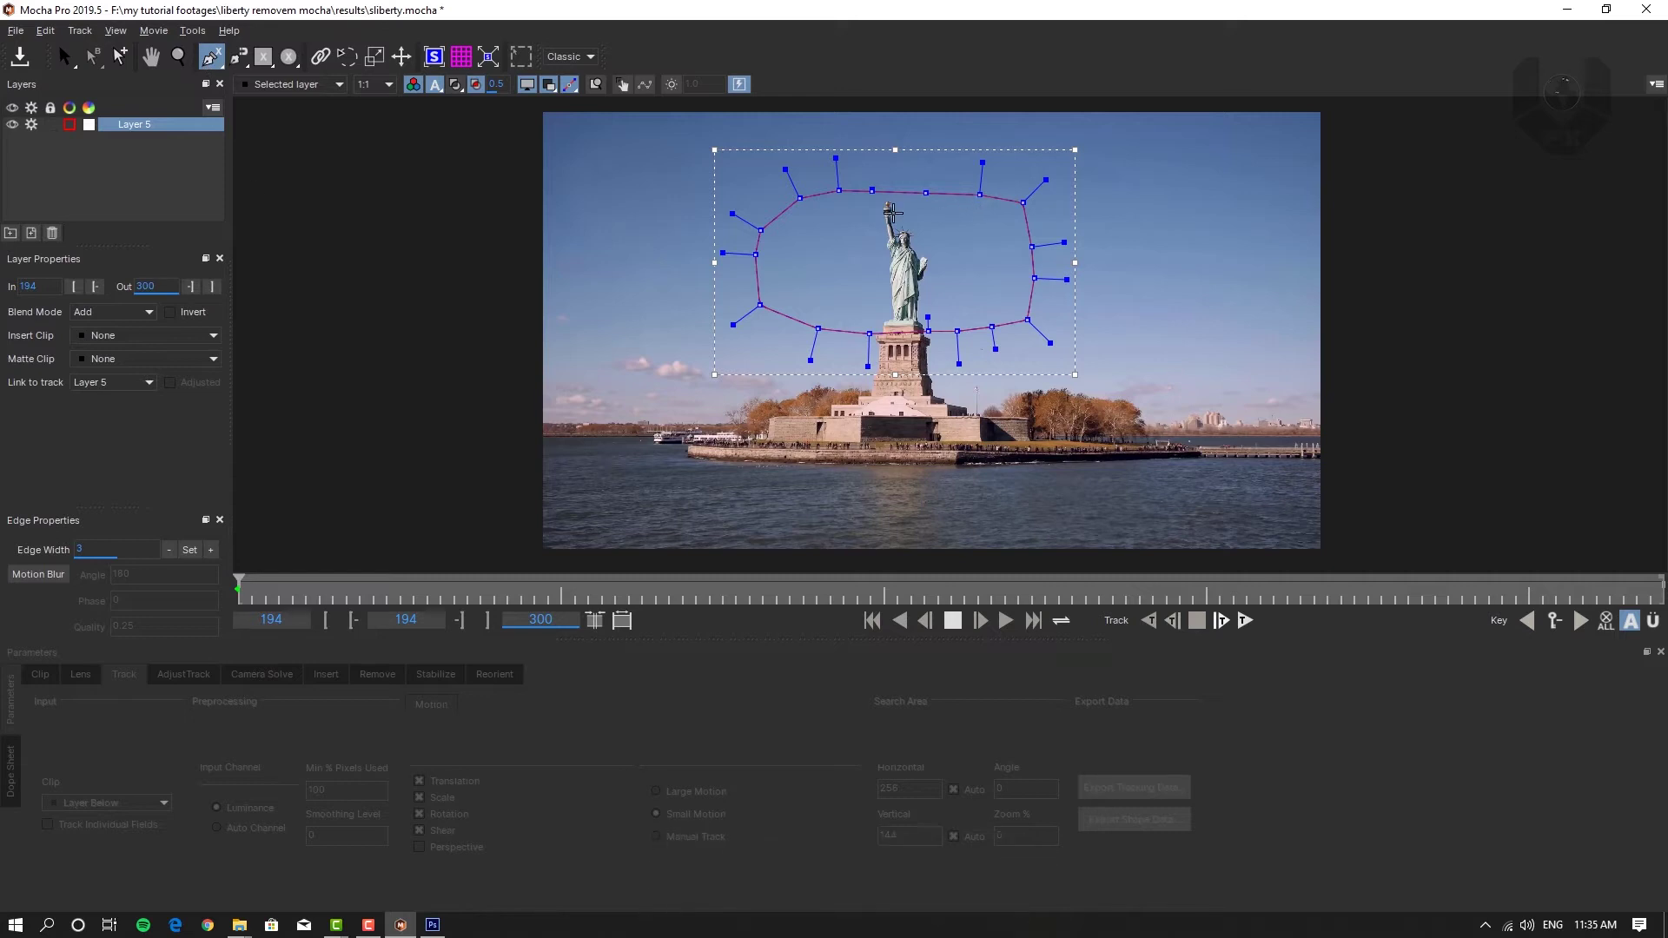
key(z)
click(904, 212)
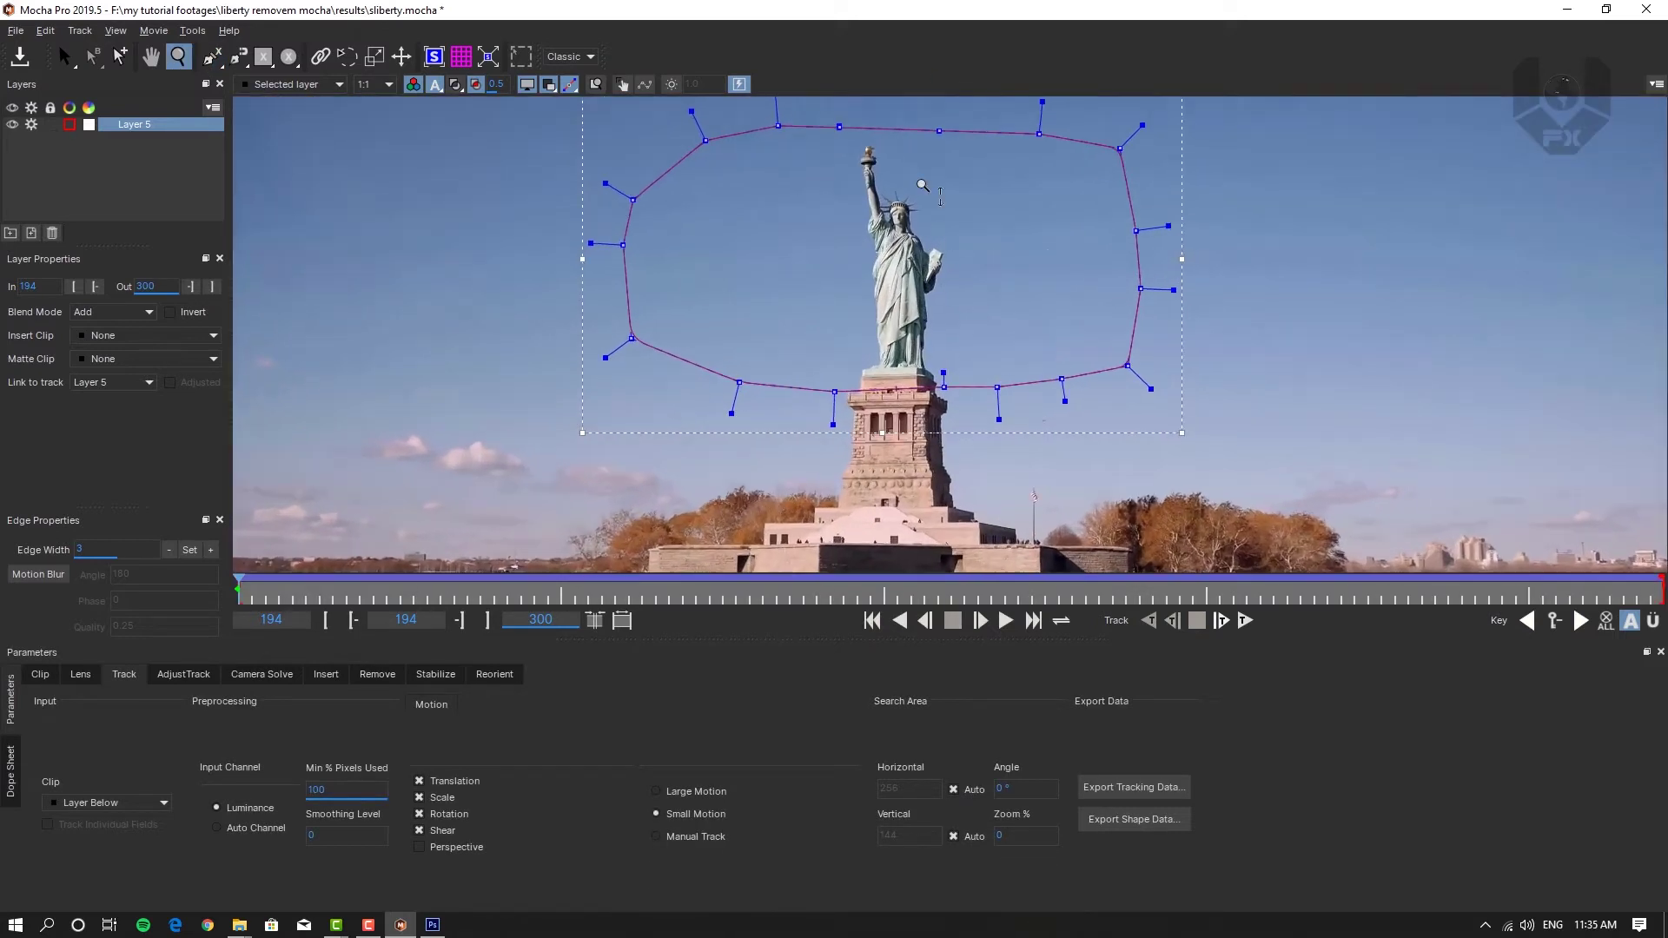
scroll(864, 186, up, 2)
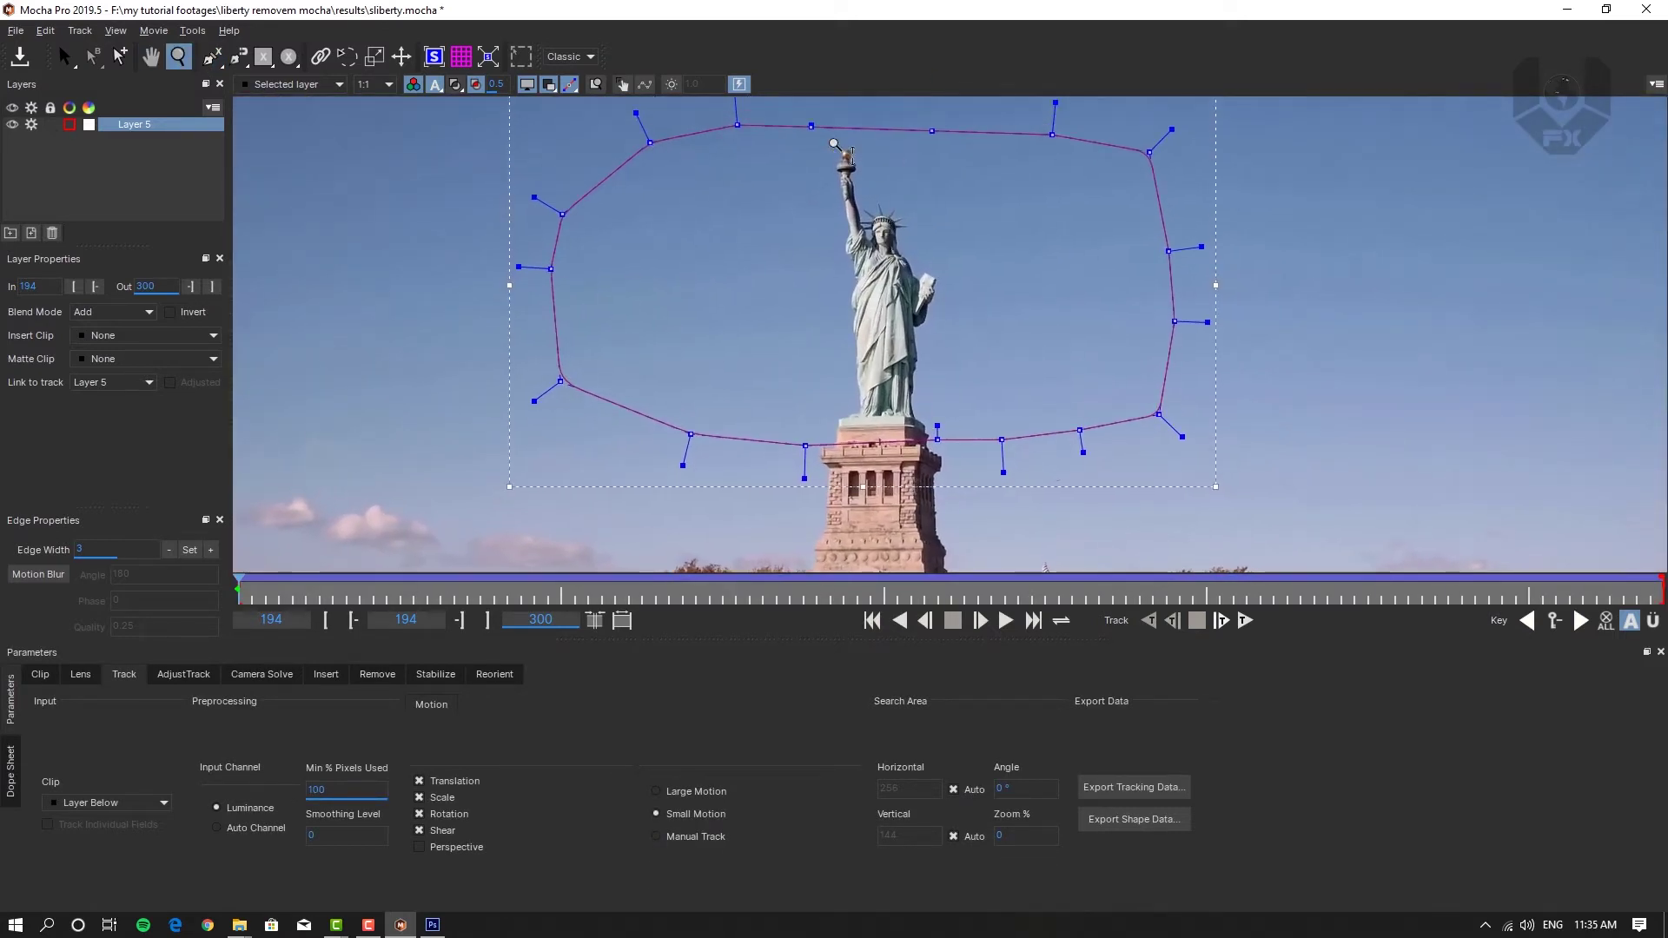
key(ctrl+l)
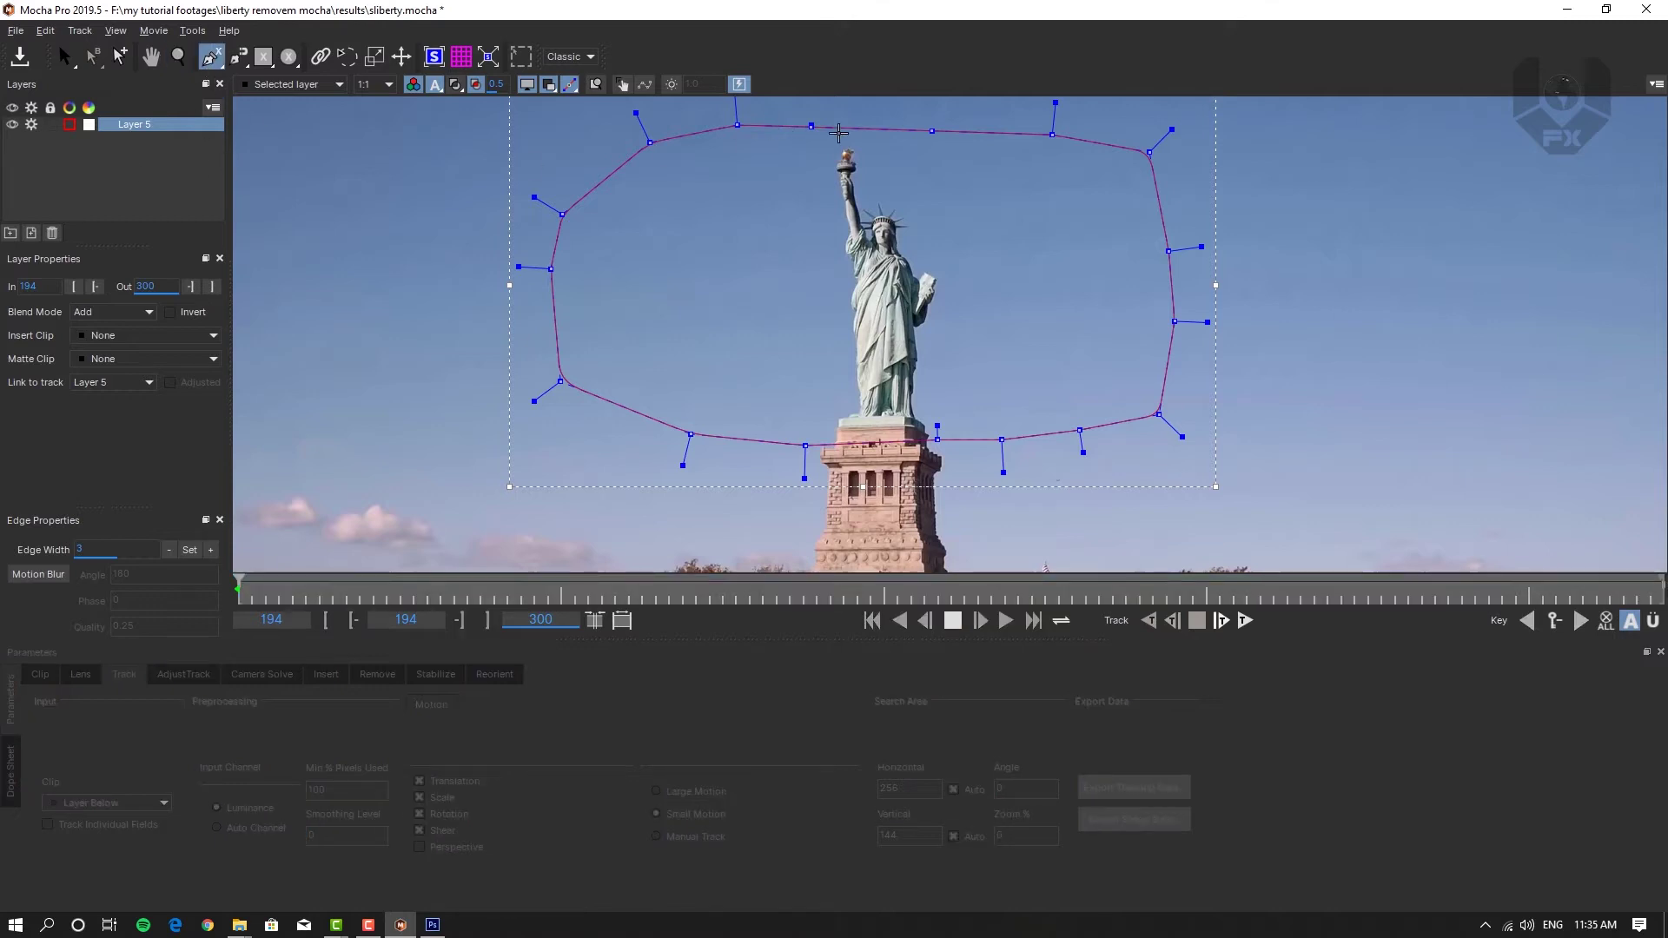
Step: Trace the statue's left silhouette from the torch down to the base
click(836, 145)
click(828, 162)
click(835, 200)
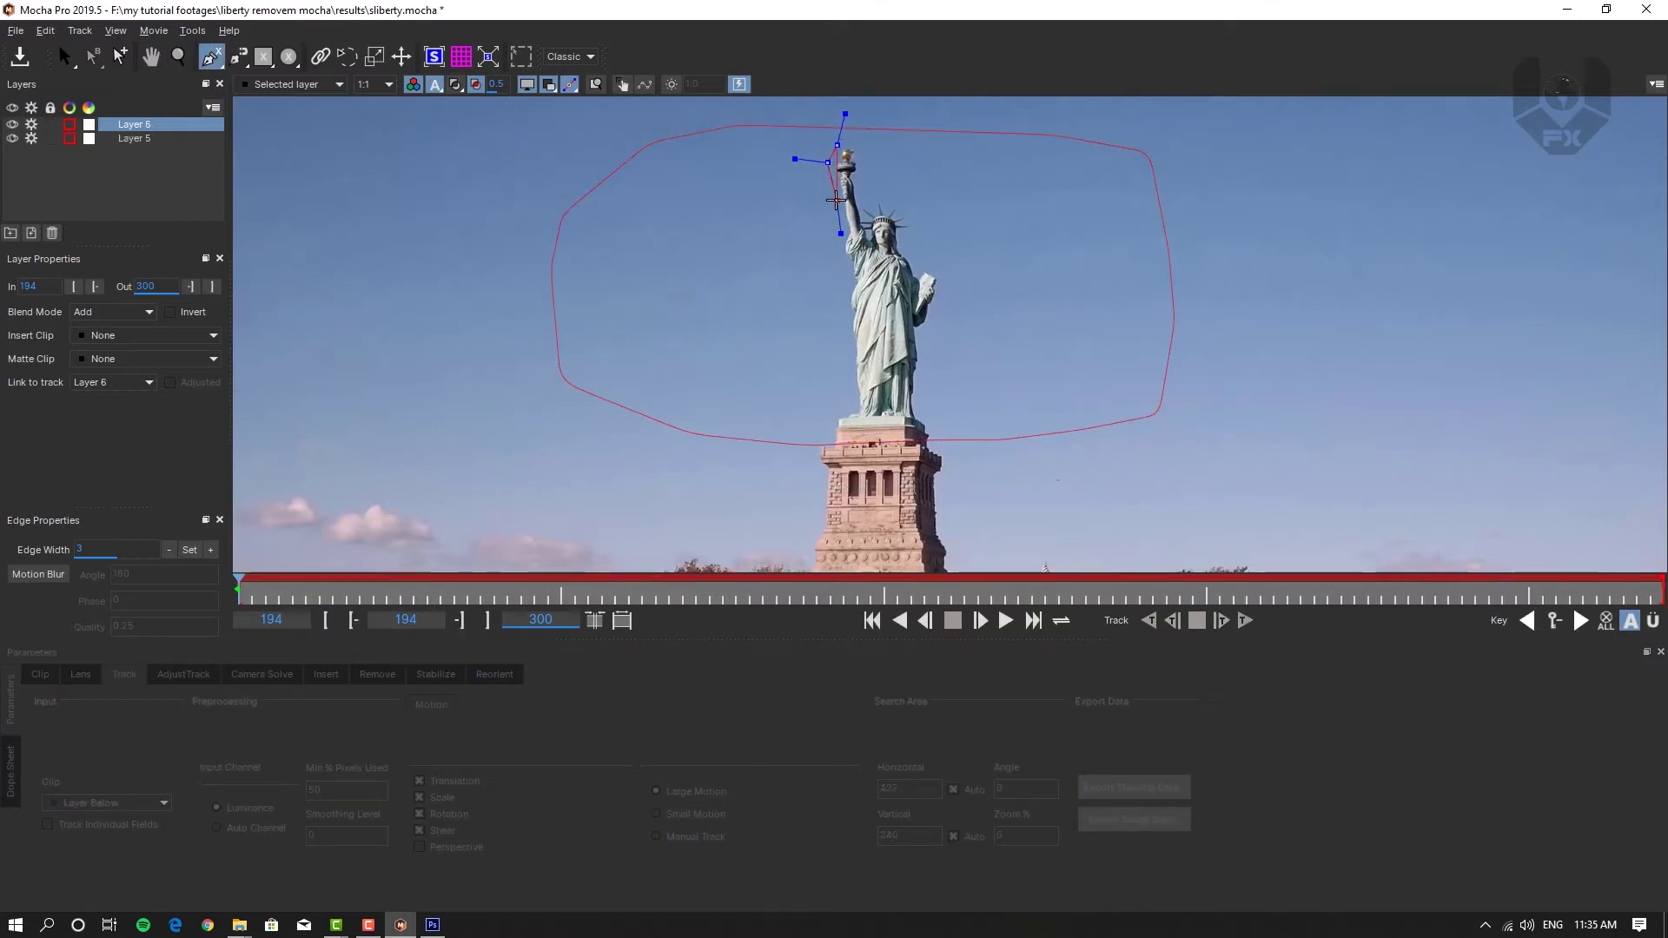
click(839, 232)
click(834, 256)
click(843, 271)
click(841, 282)
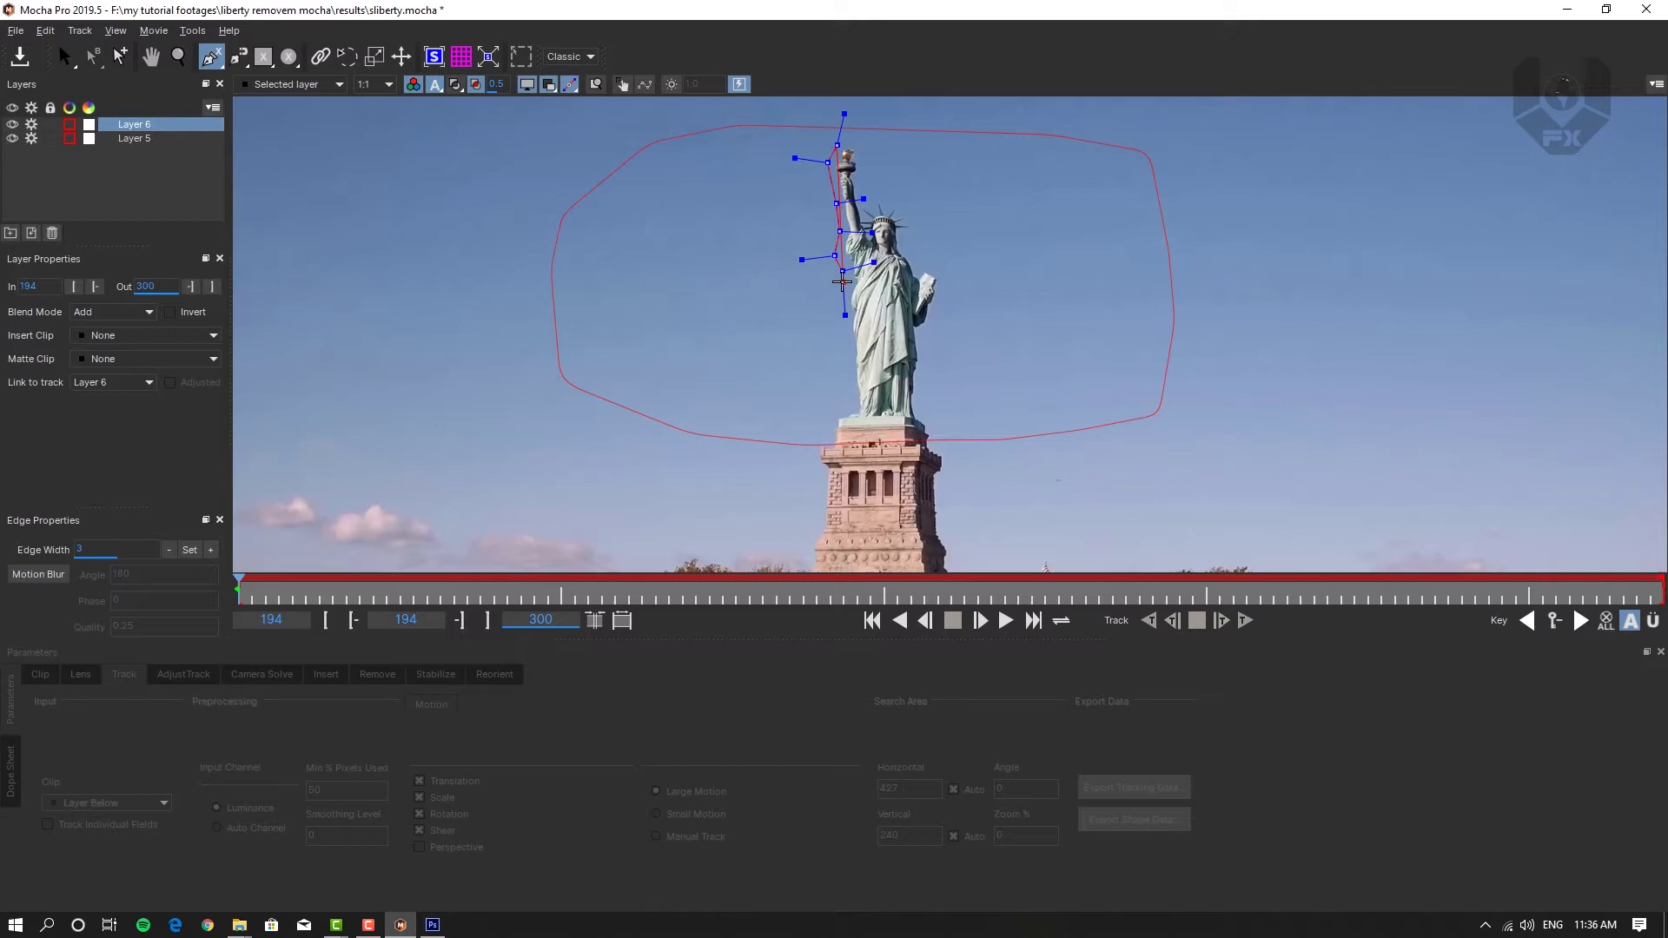
click(840, 308)
click(842, 332)
click(847, 372)
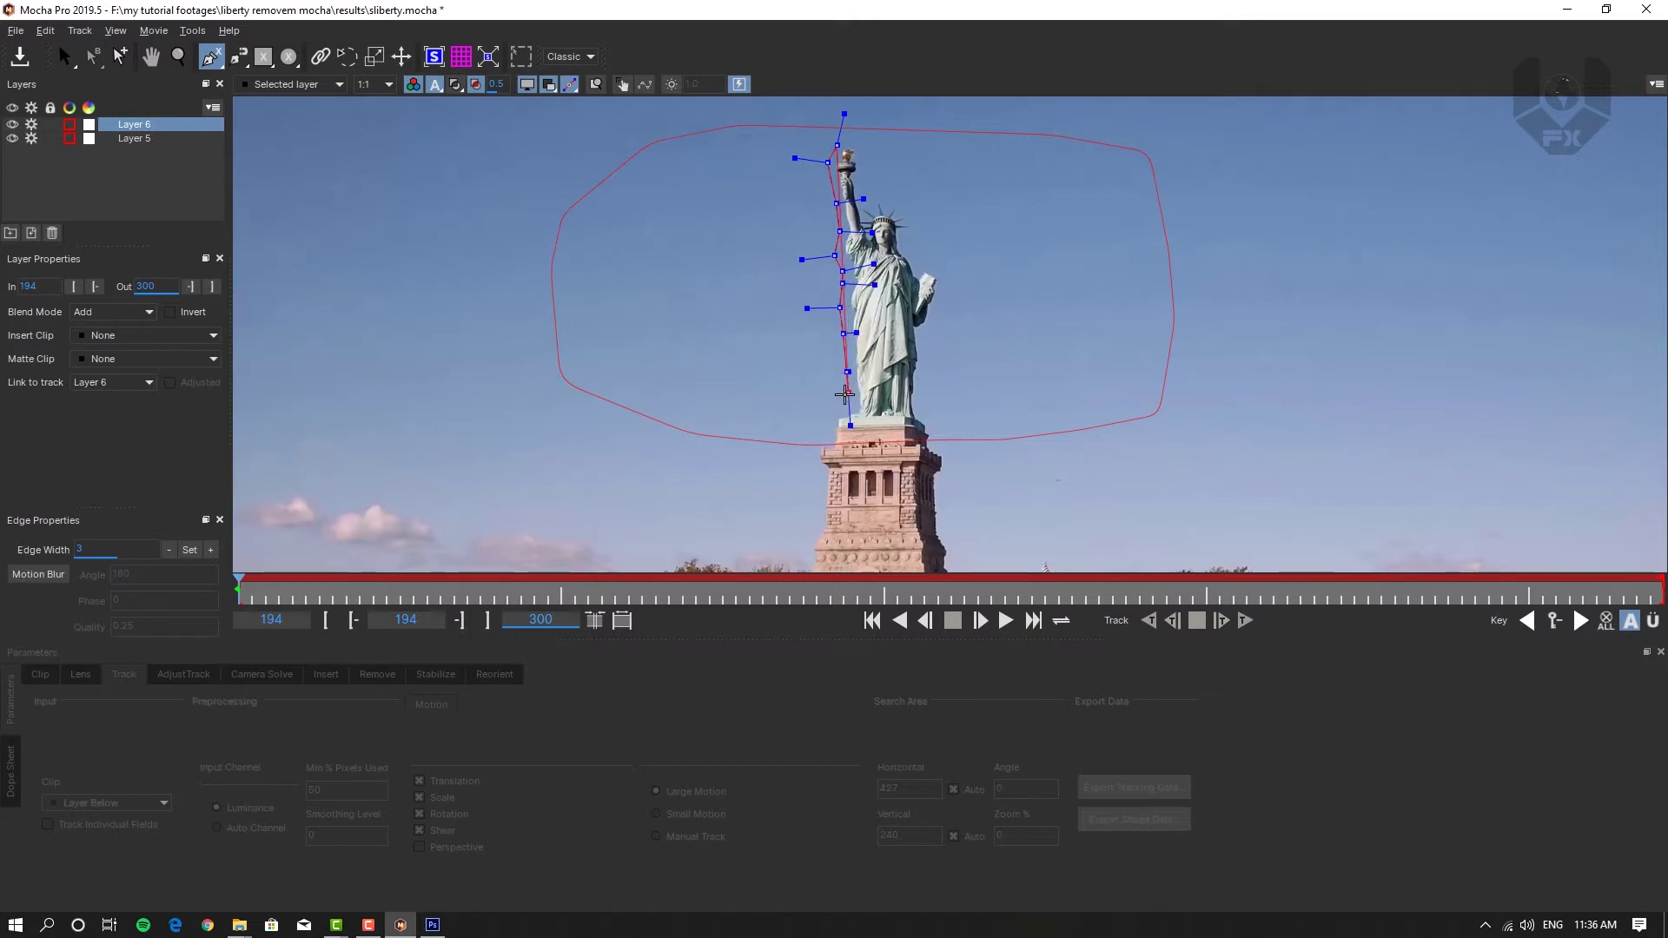
click(846, 395)
click(831, 413)
click(828, 425)
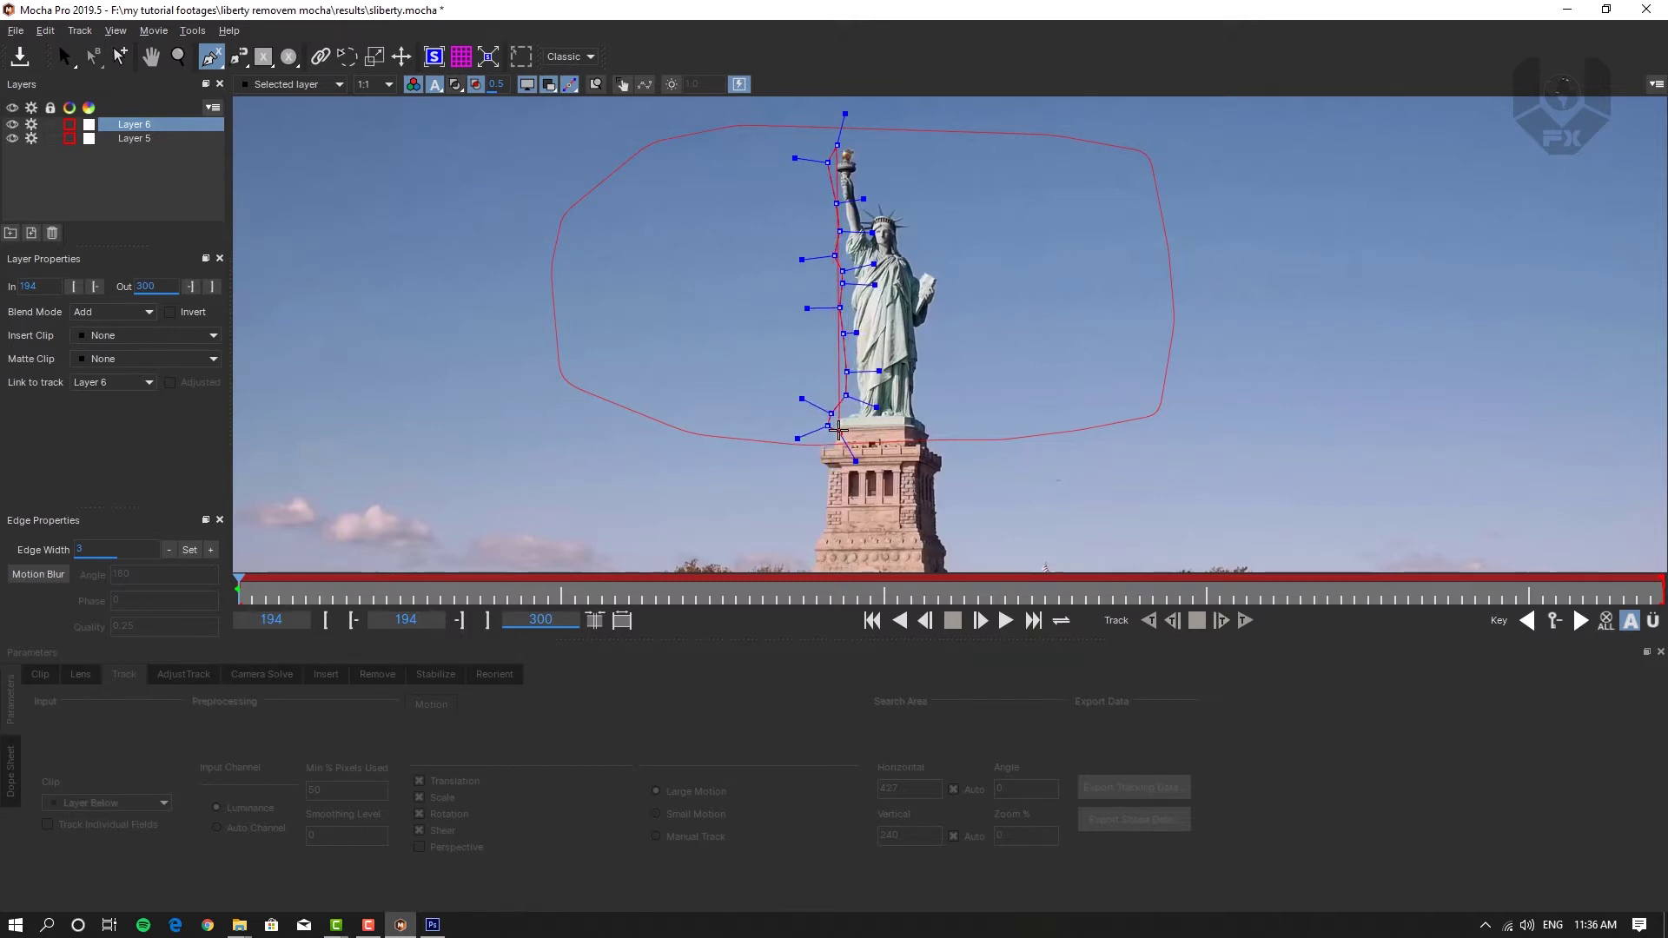
click(840, 427)
click(912, 426)
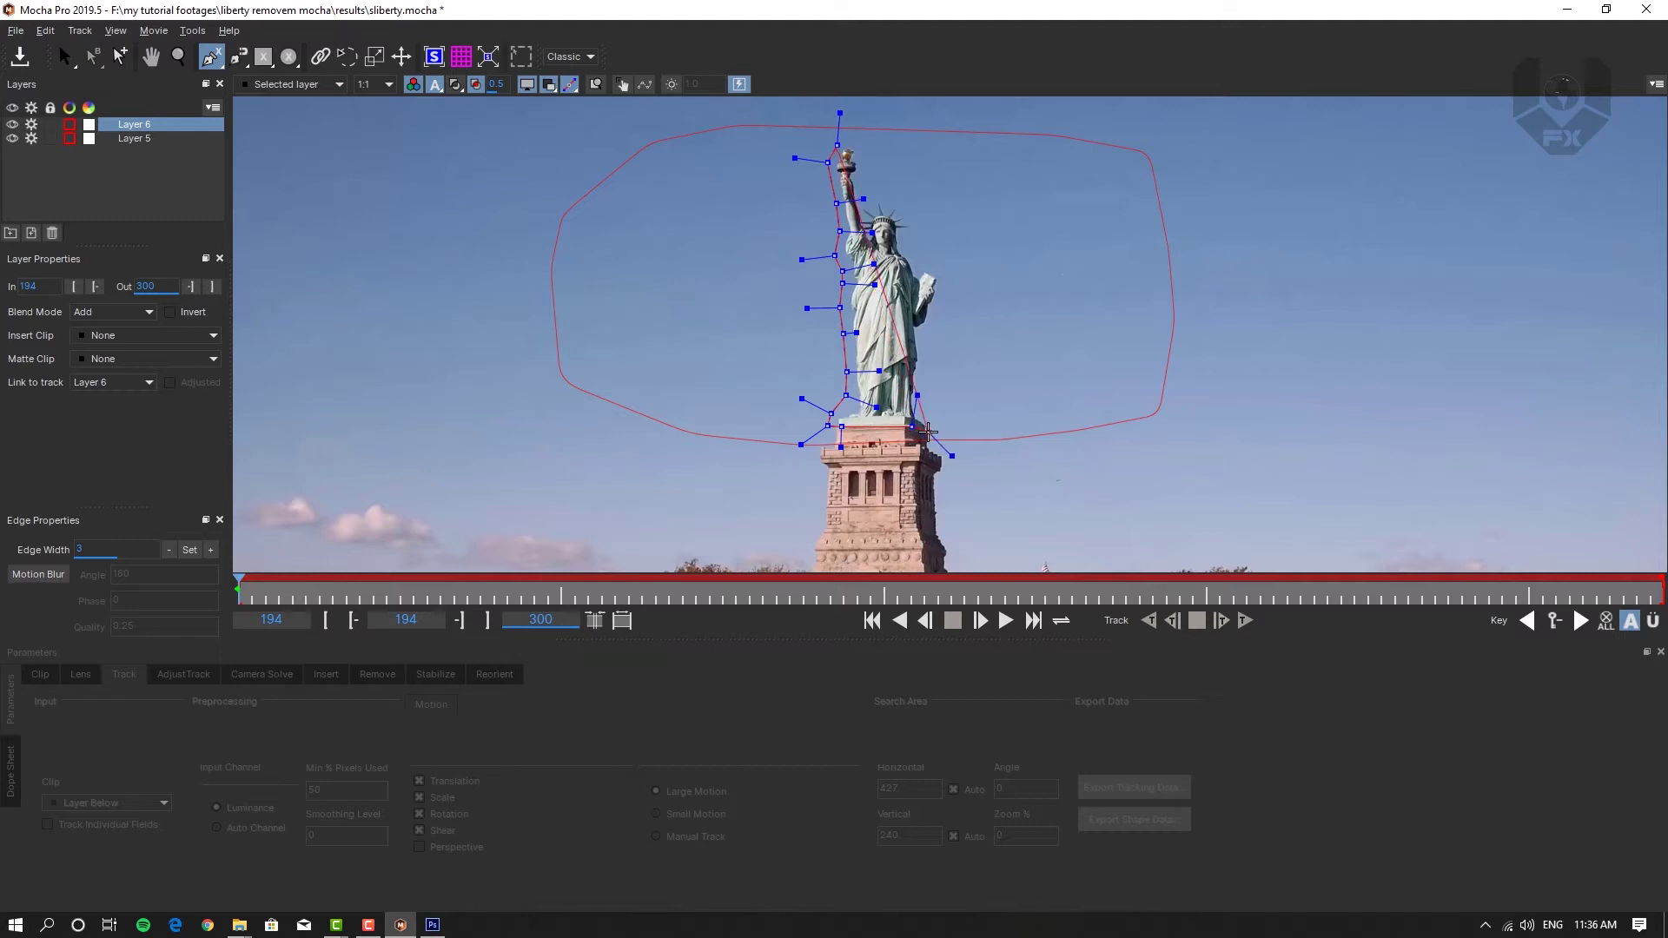
Step: Trace the statue's right side up past the tablet and crown to the torch, closing the shape
click(940, 438)
click(936, 407)
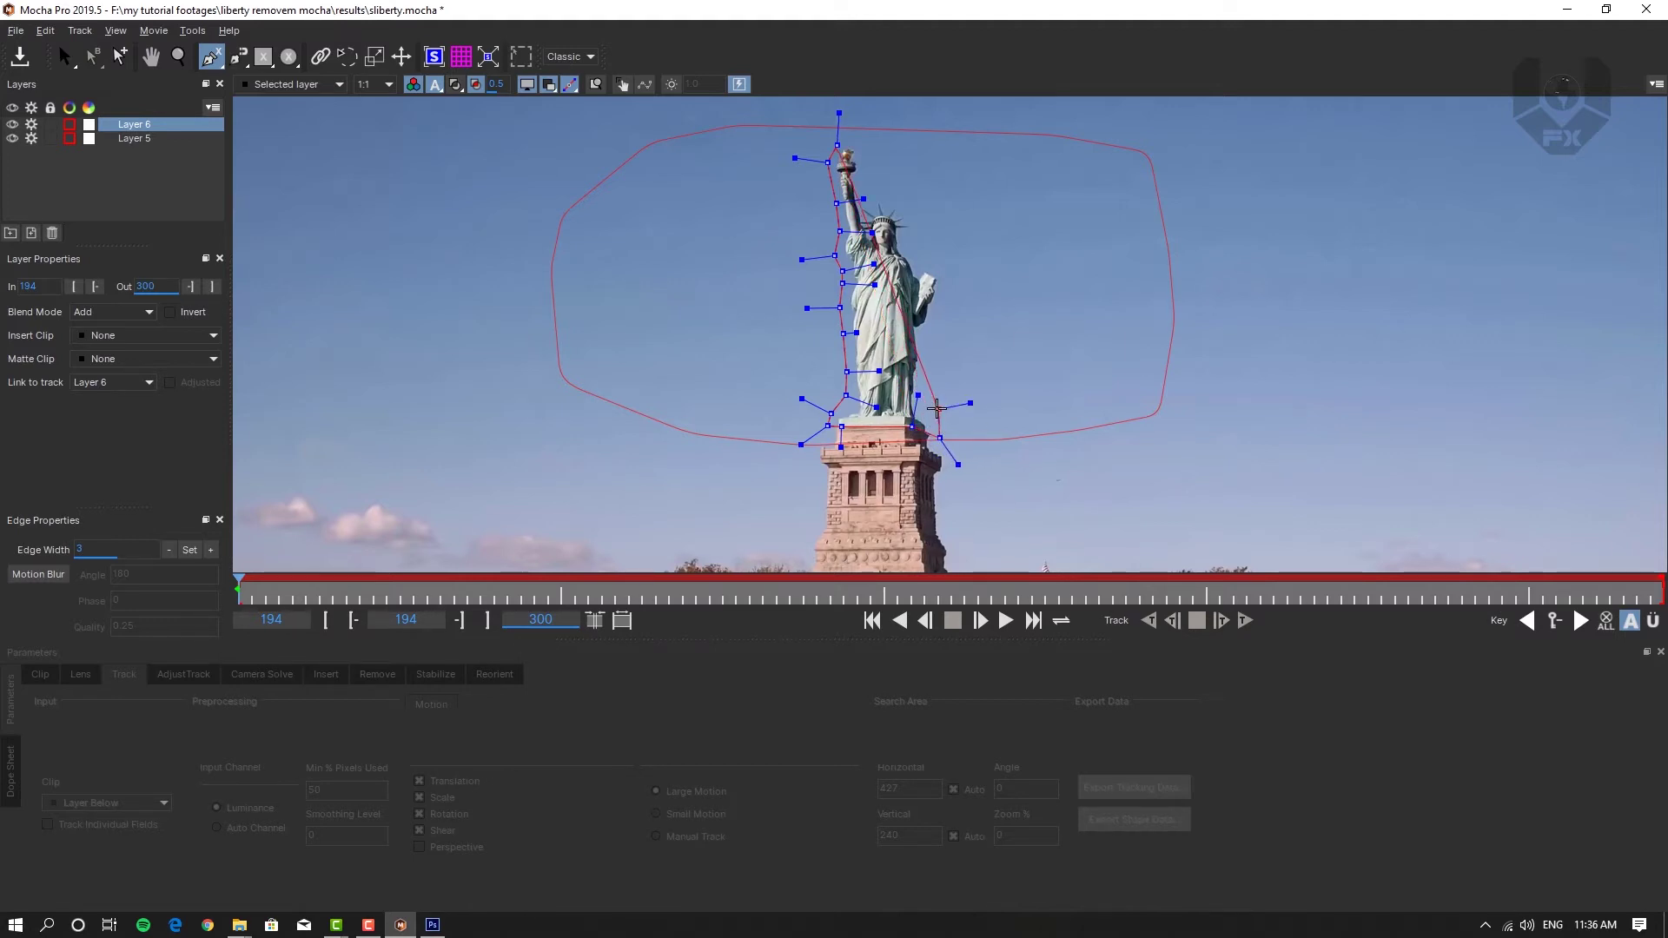
click(927, 355)
click(929, 327)
click(944, 288)
click(938, 264)
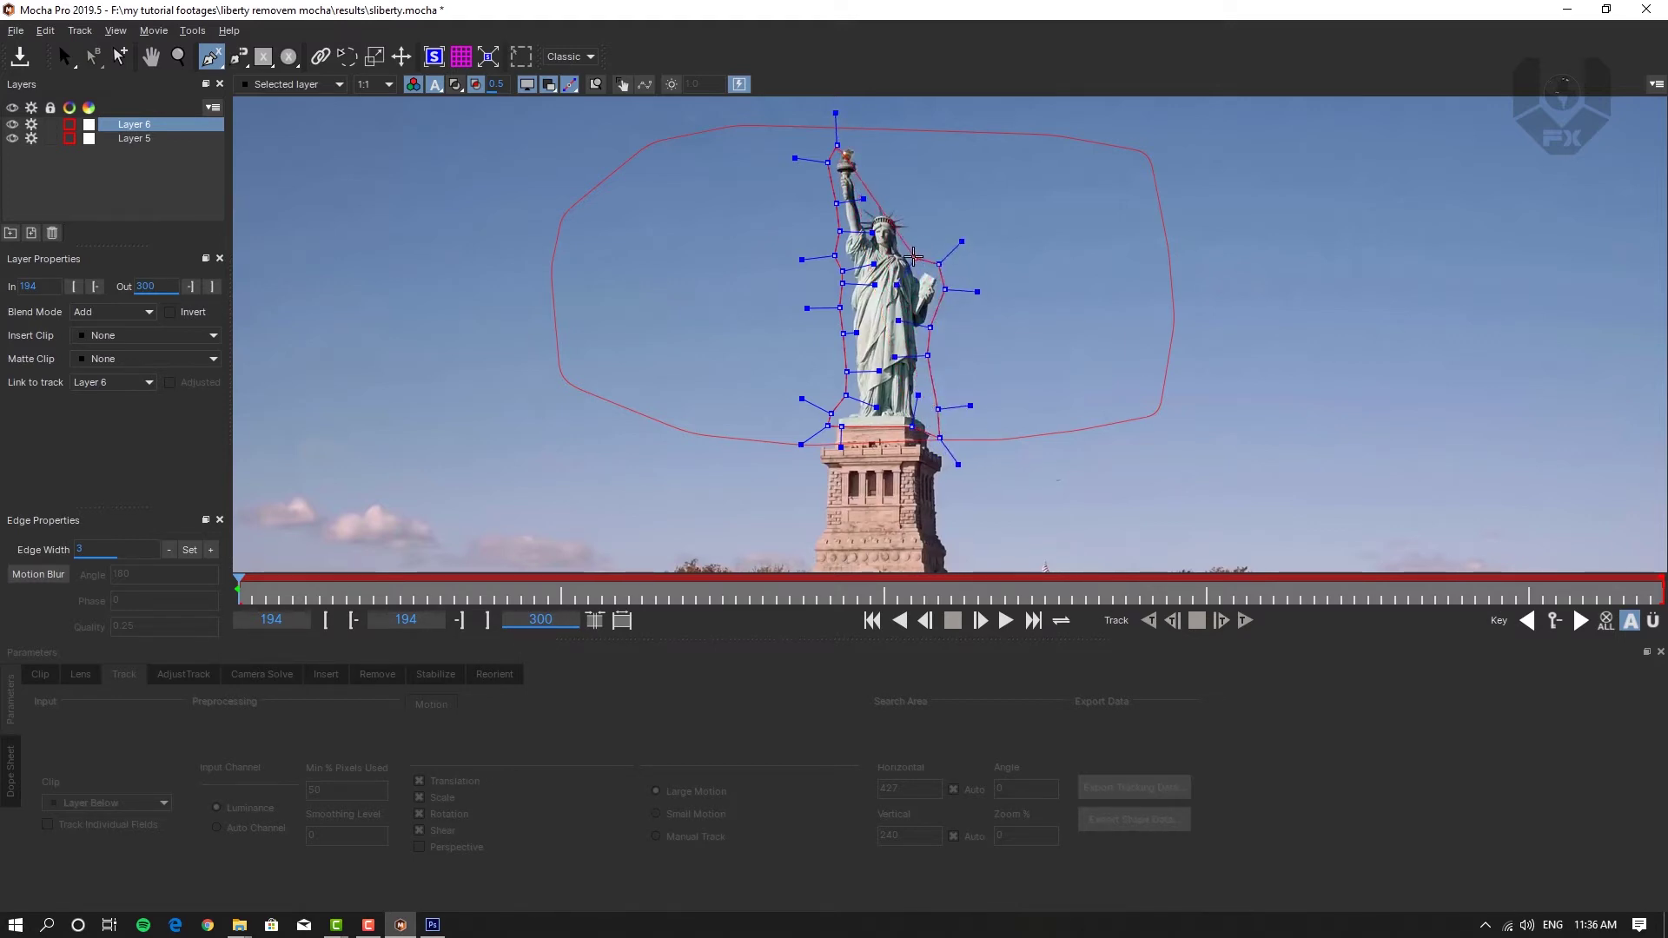
click(913, 240)
click(914, 206)
click(888, 196)
click(863, 177)
click(864, 150)
click(848, 136)
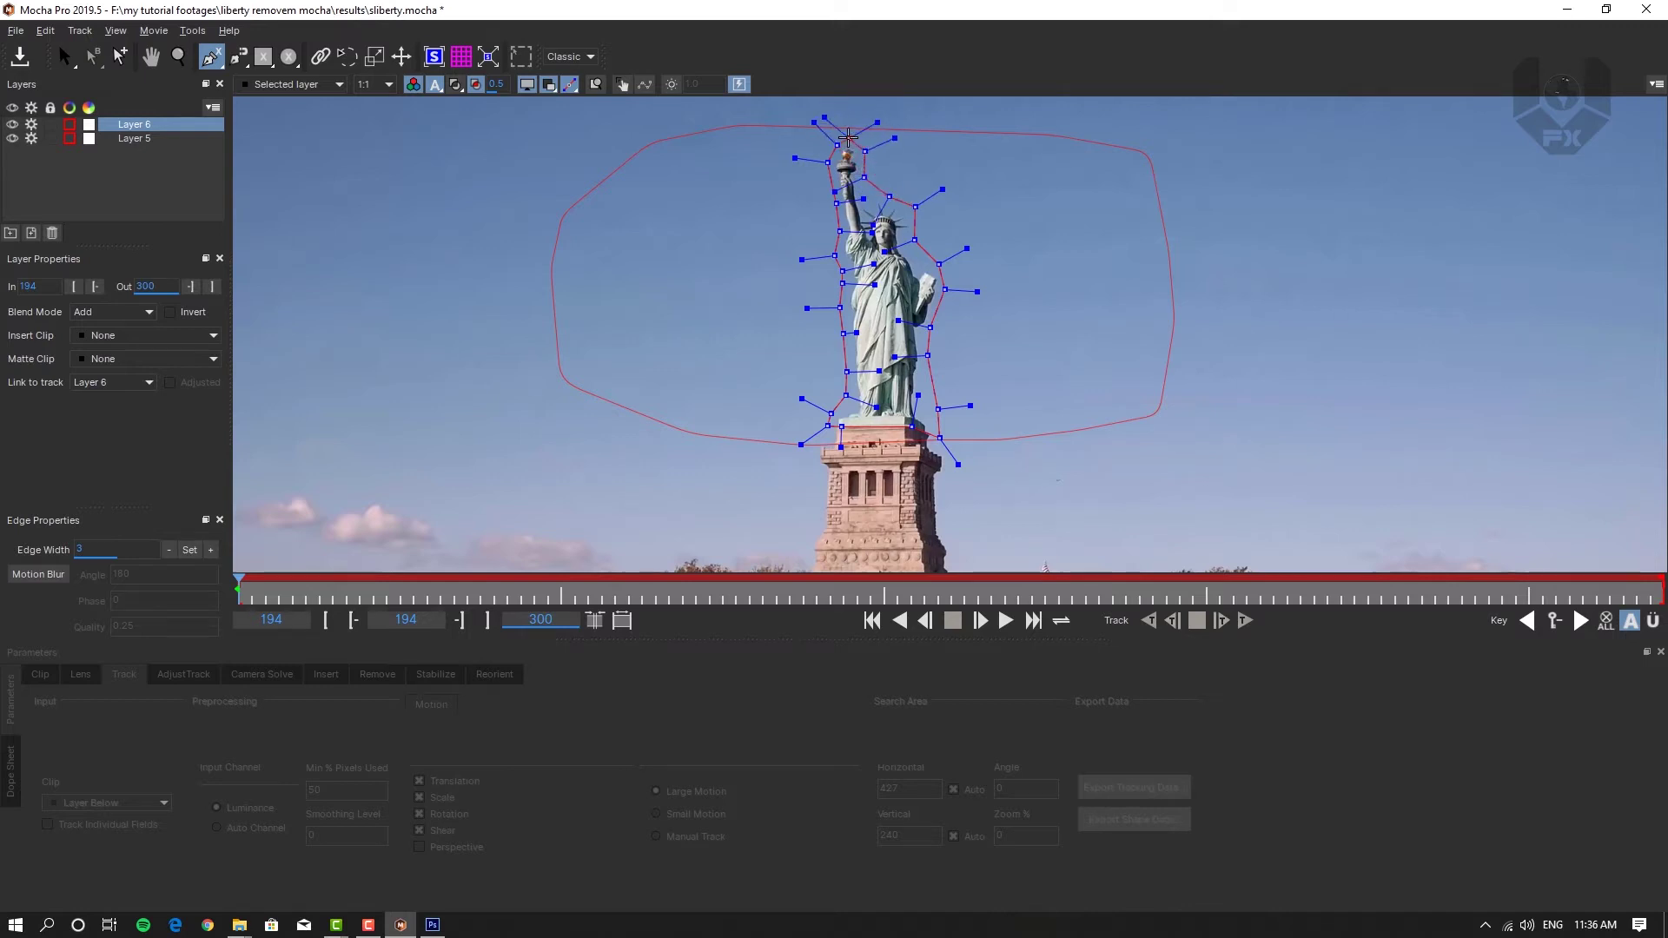
right_click(848, 137)
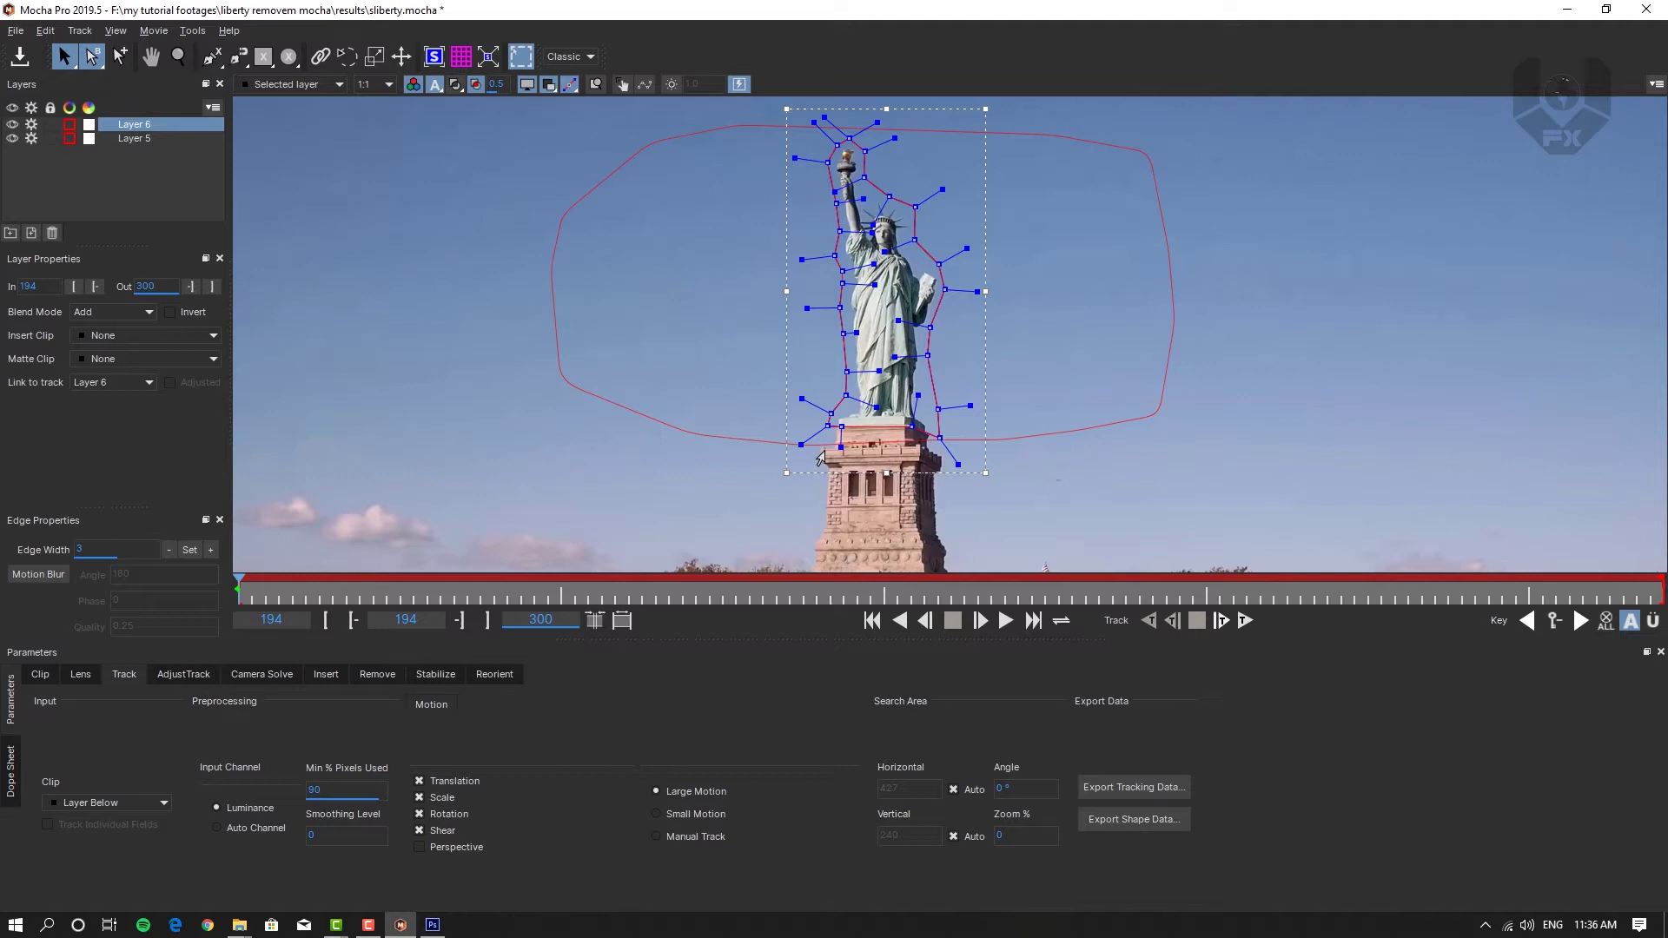
drag(243, 589, 112, 561)
click(103, 390)
click(103, 425)
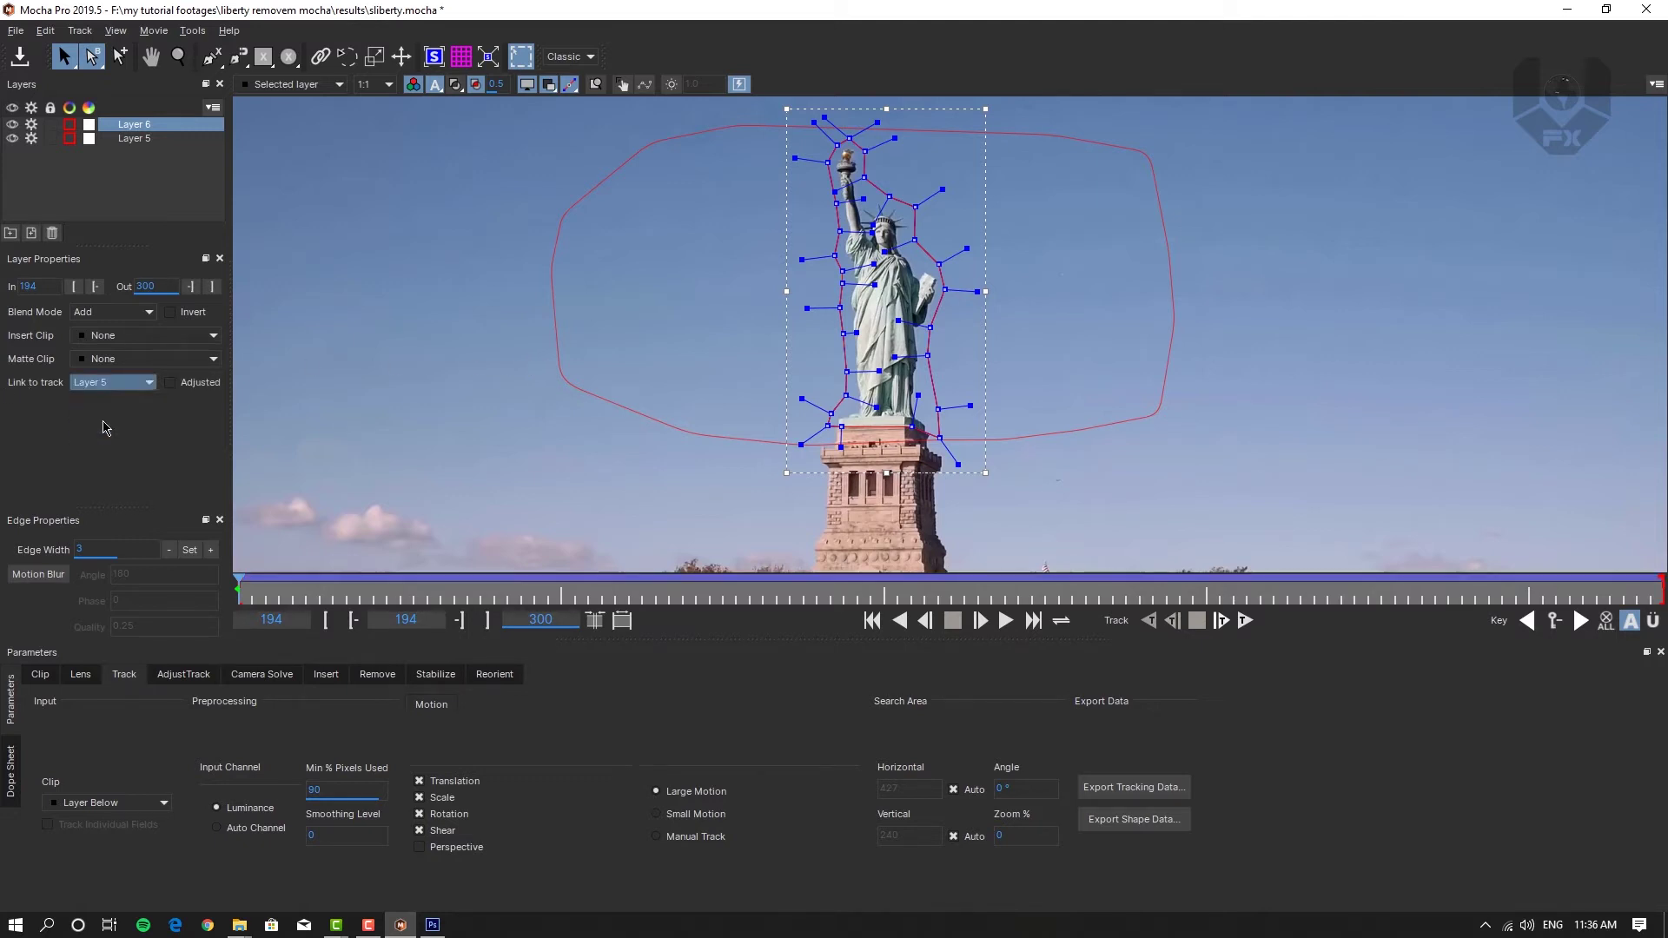
mouse_move(241, 584)
mouse_down()
mouse_move(1556, 558)
mouse_move(241, 578)
mouse_up()
click(547, 255)
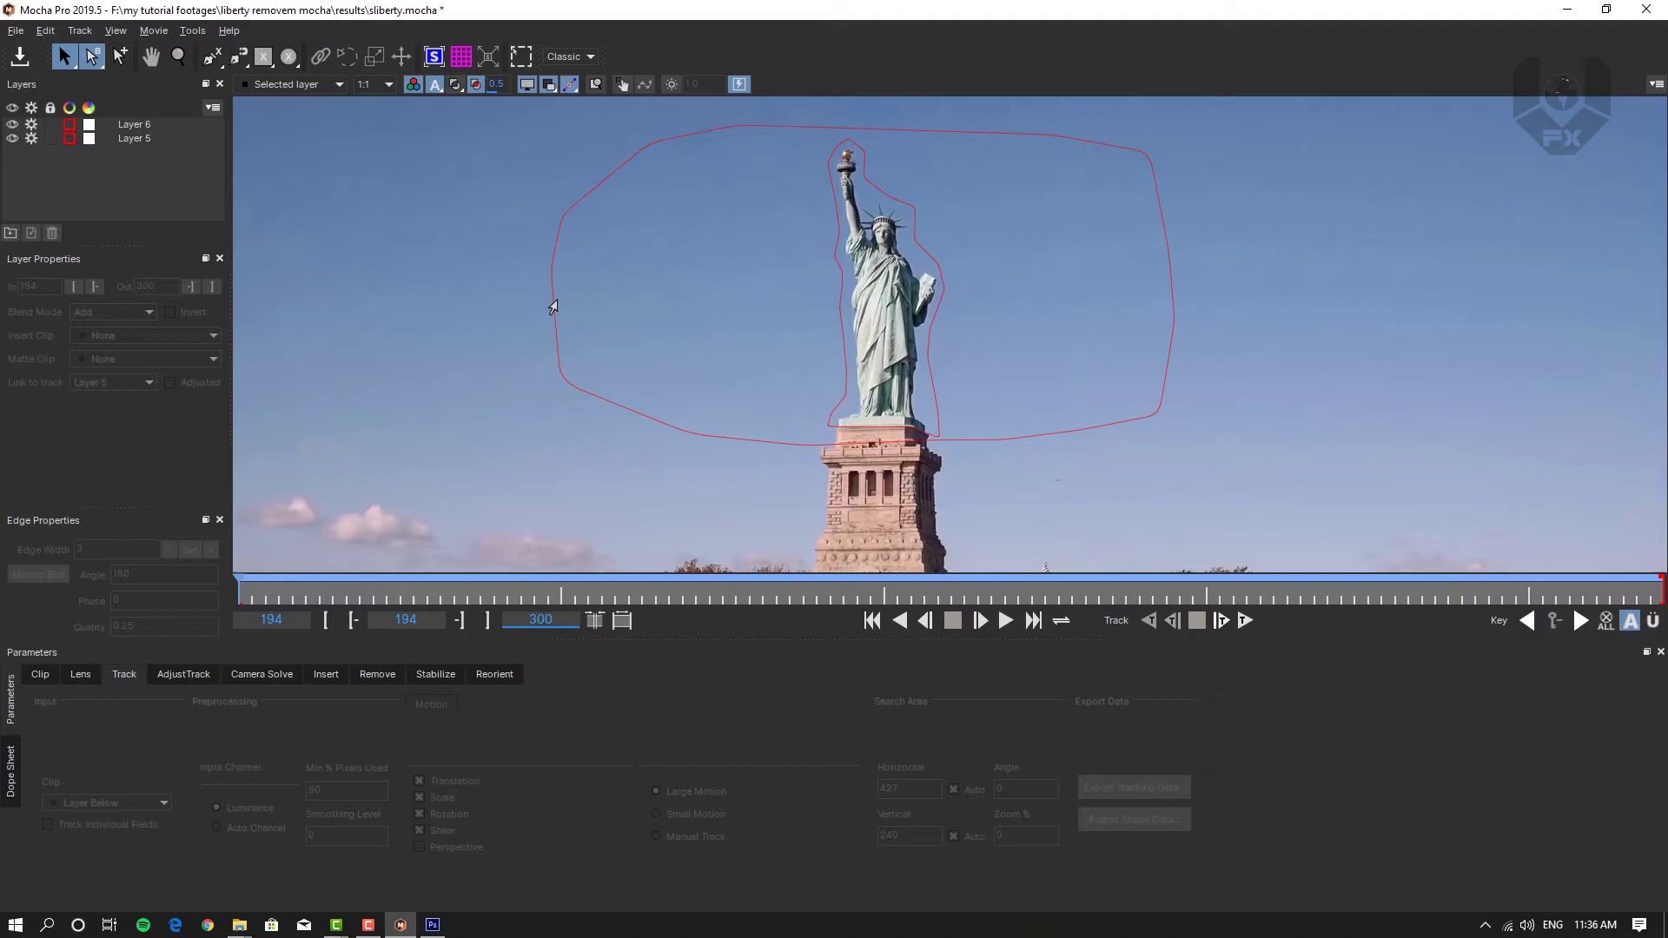
click(551, 310)
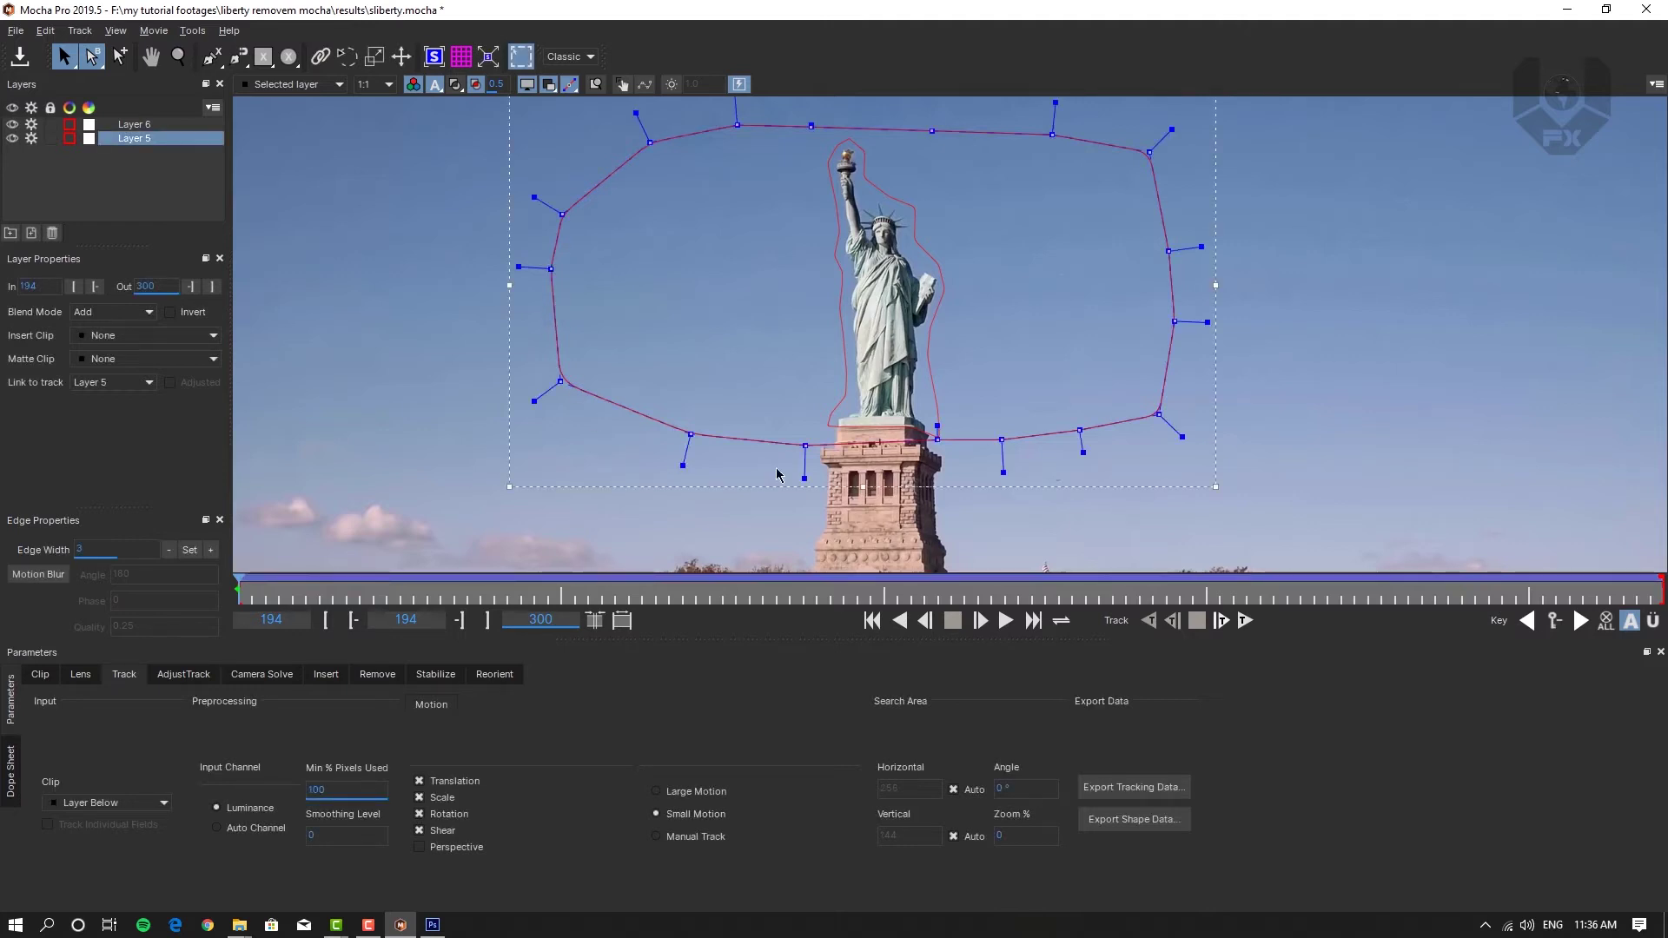
click(834, 312)
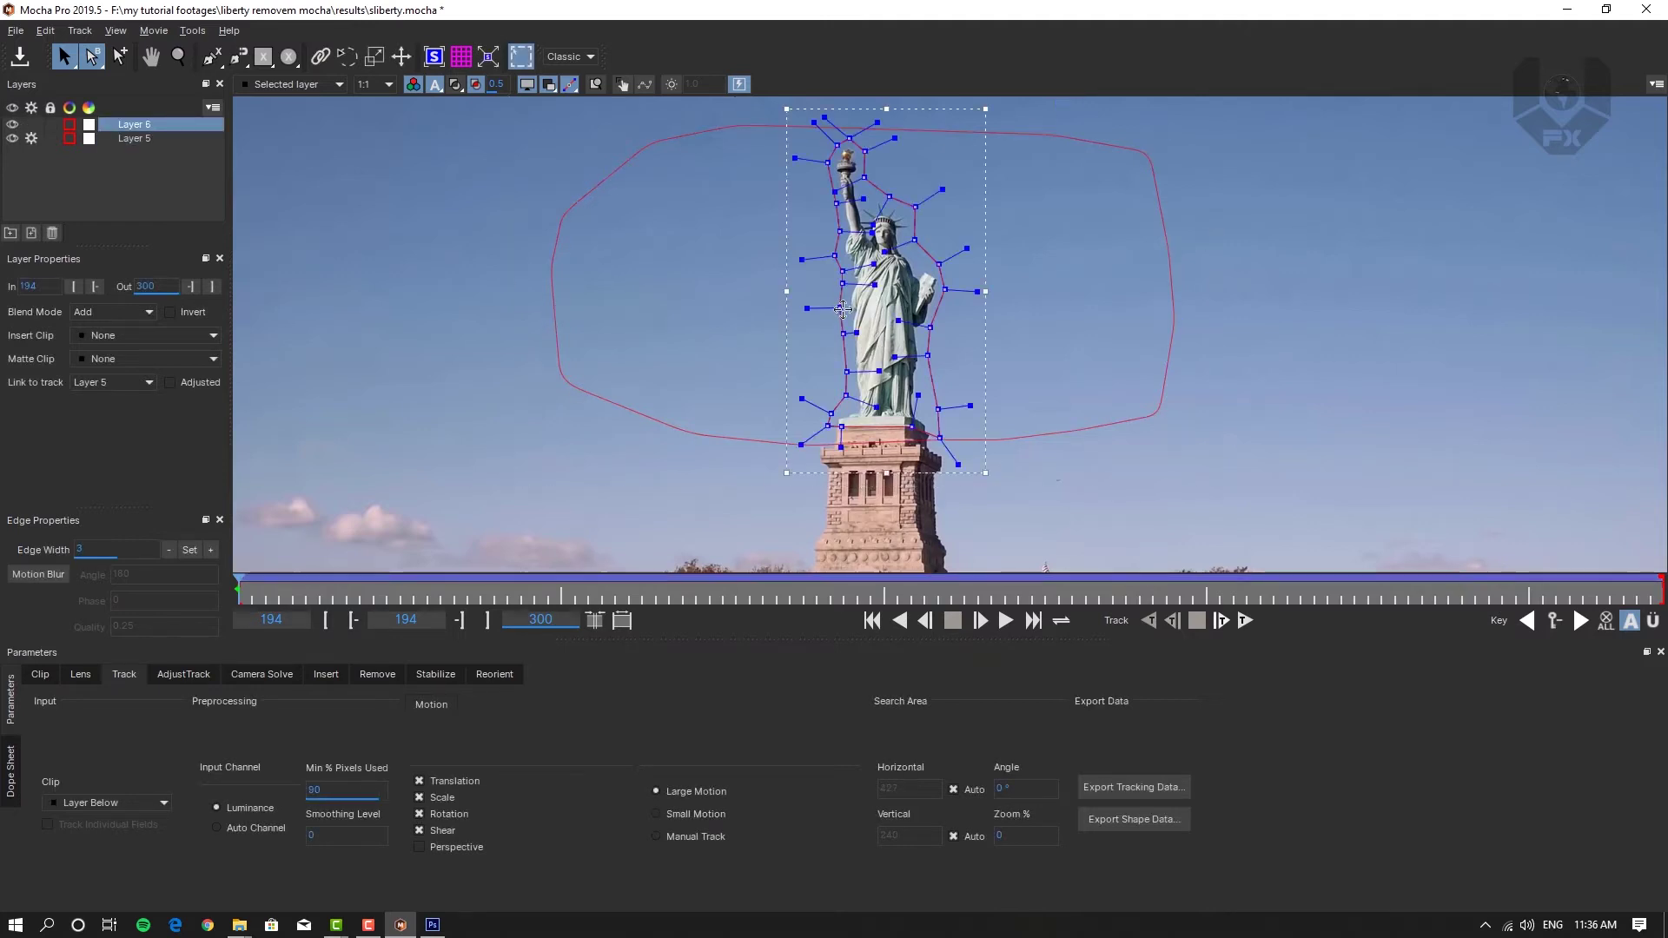
click(587, 403)
click(459, 416)
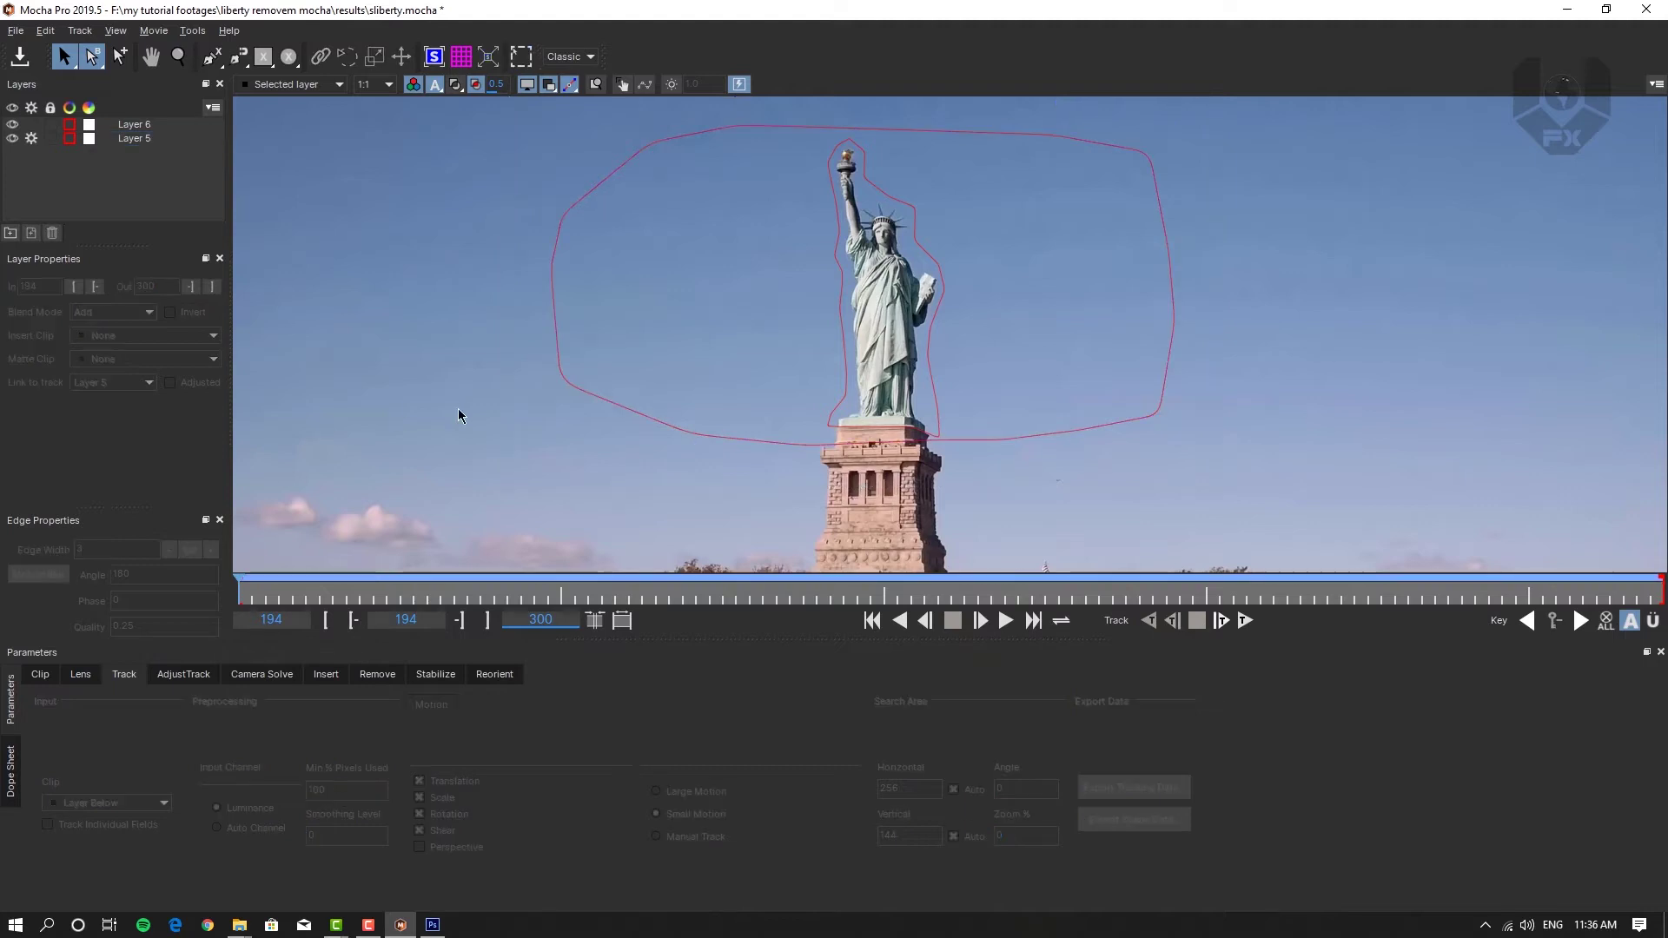
drag(244, 600, 521, 575)
drag(489, 637, 161, 636)
drag(621, 438, 674, 346)
Step: Rename the two shape layers 'character' and 'bg'
key(z)
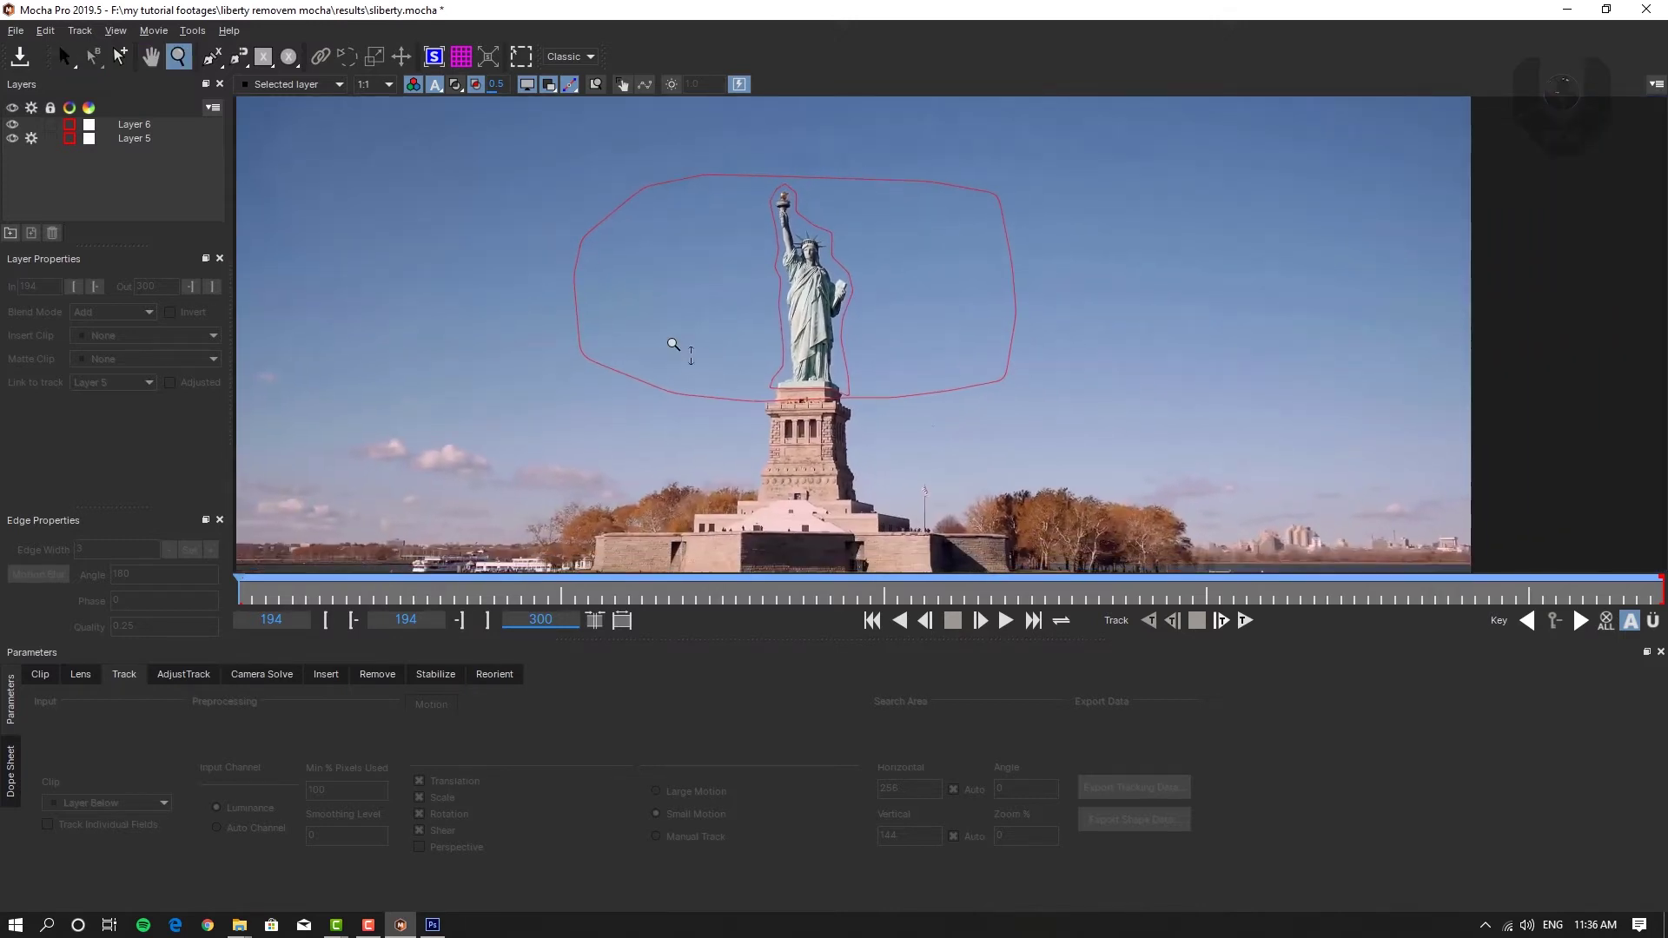
click(135, 139)
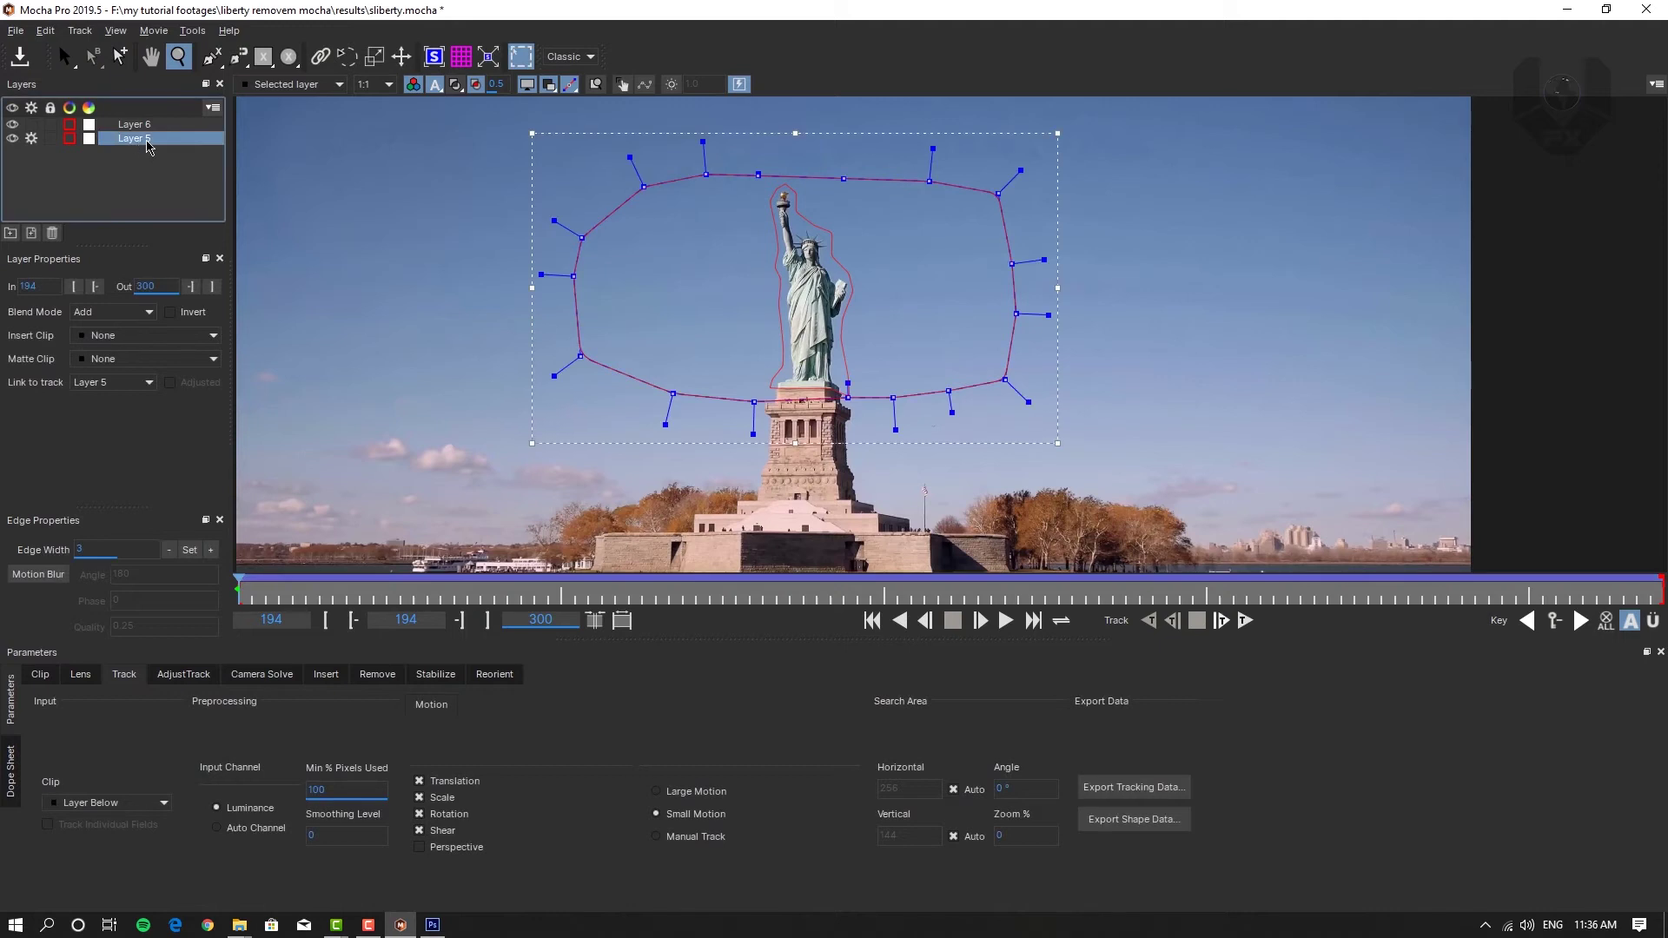
click(144, 139)
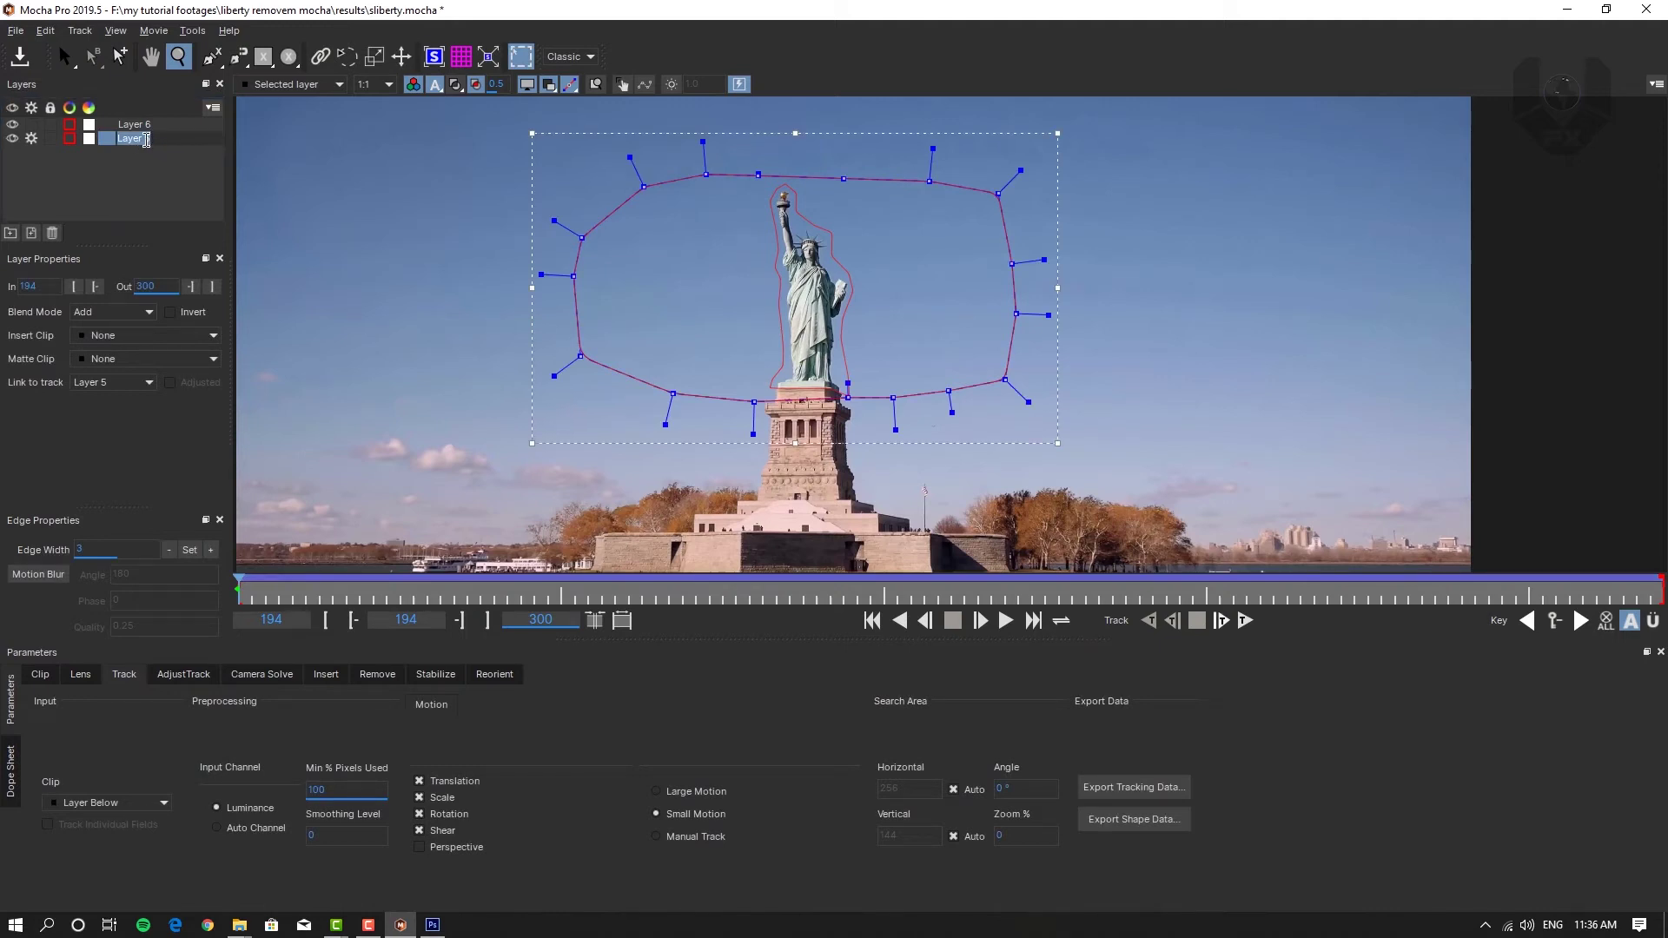
text(character)
click(144, 127)
text(bg)
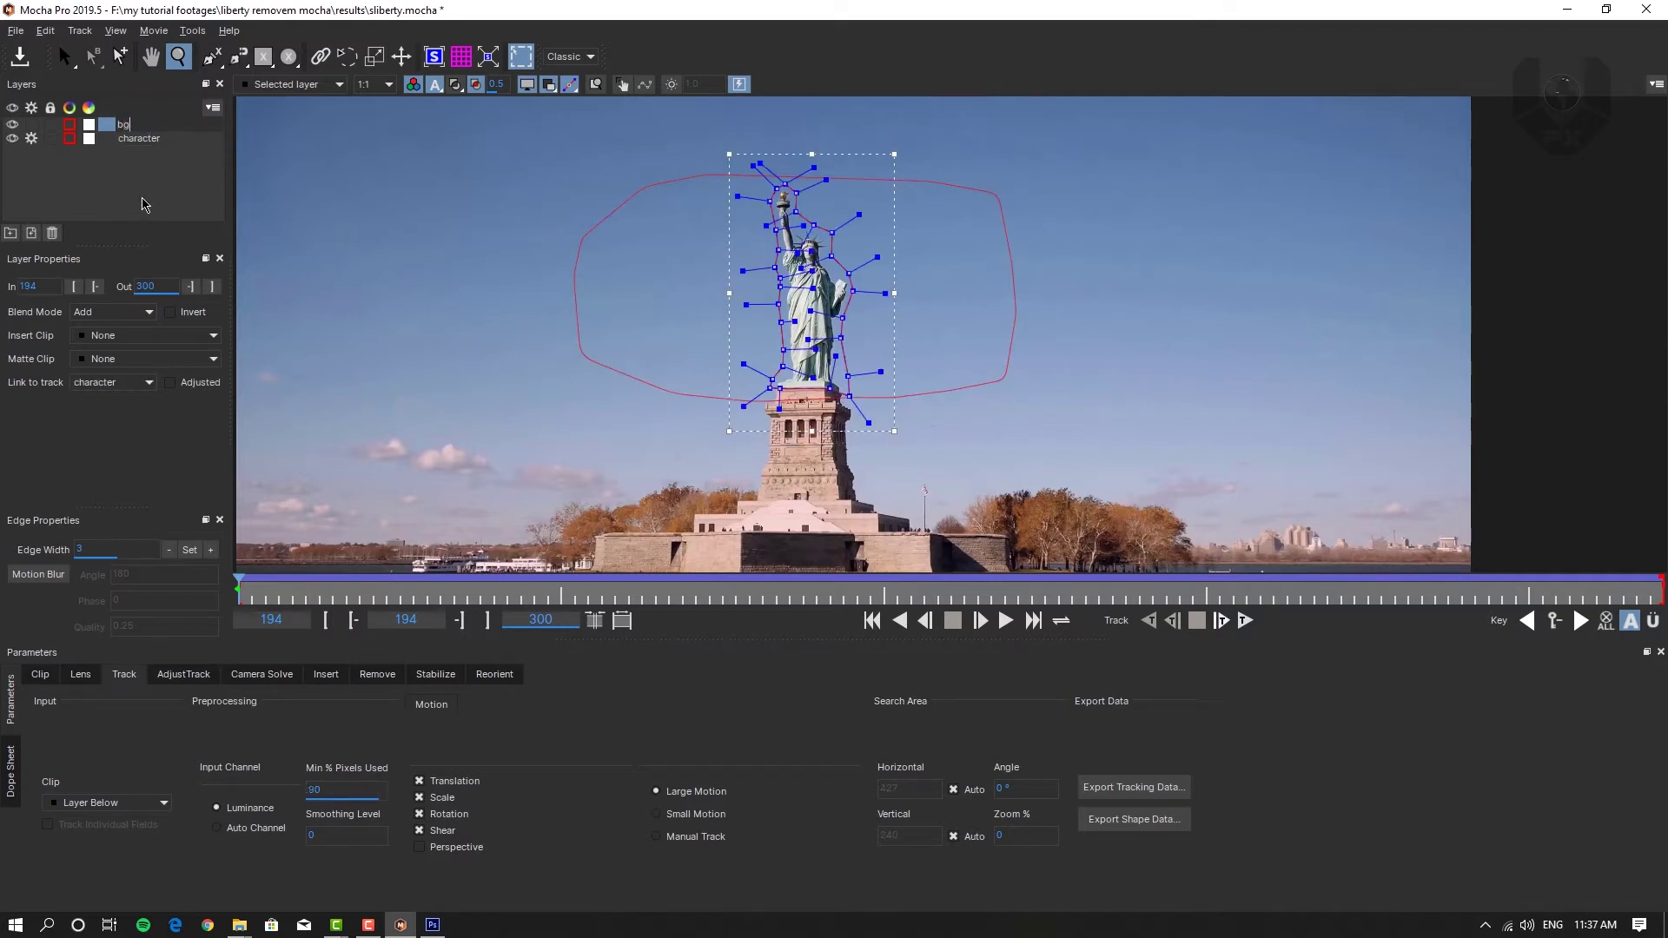
click(150, 178)
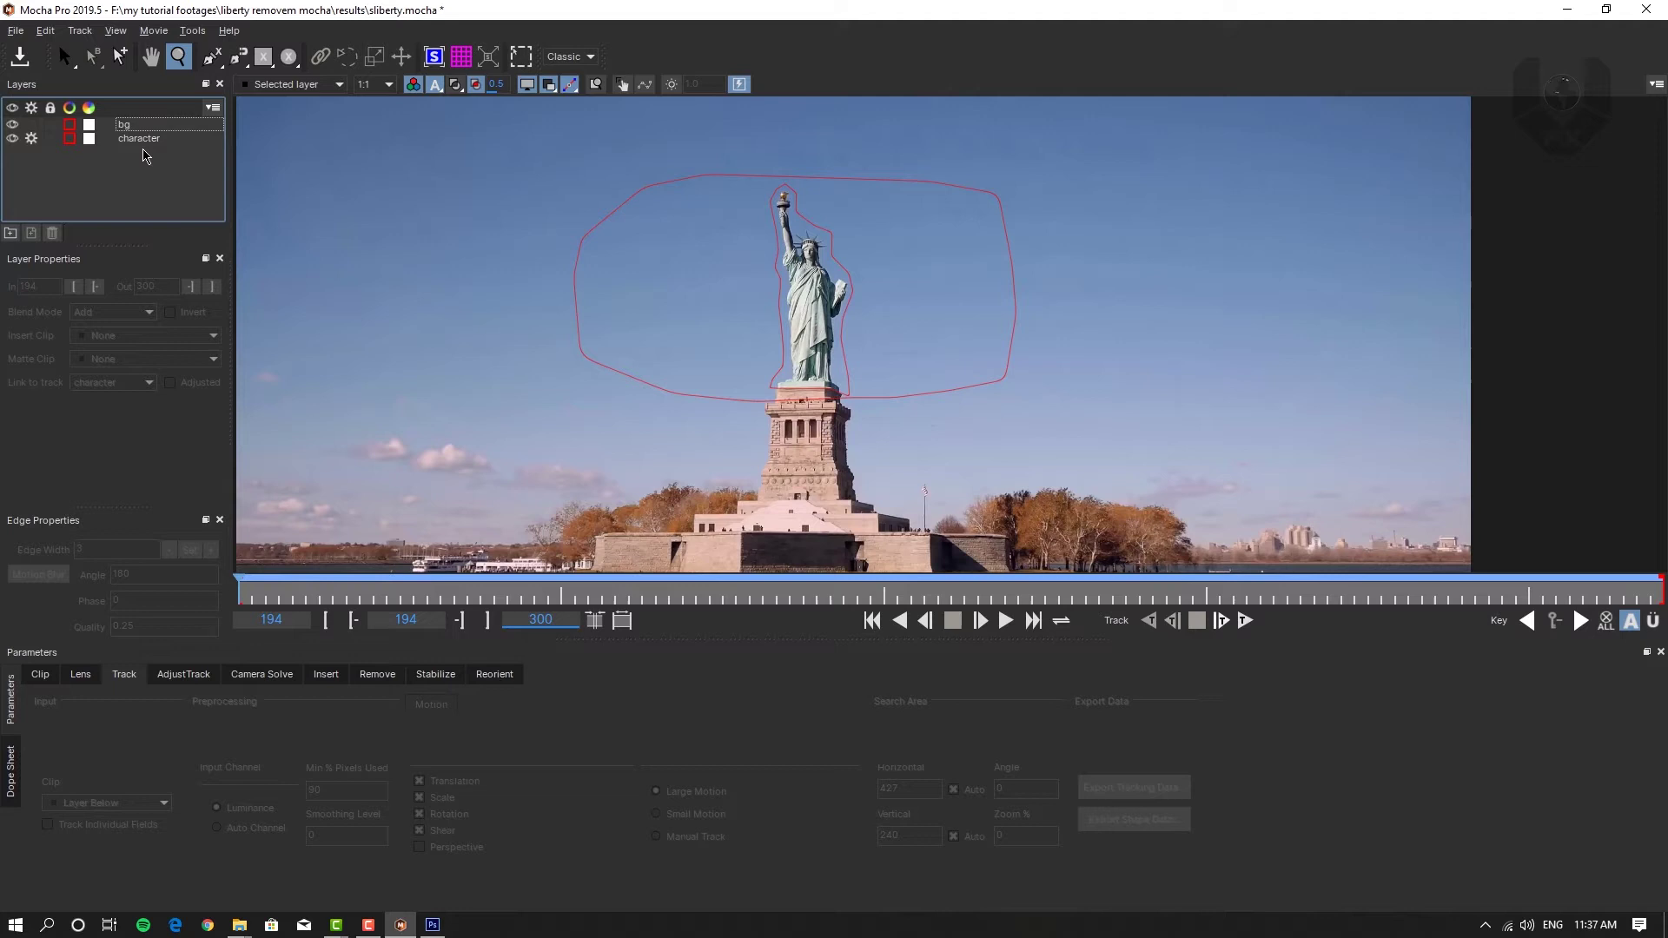
Step: Reorder the Layers panel so 'character' sits above 'bg 2'
click(143, 141)
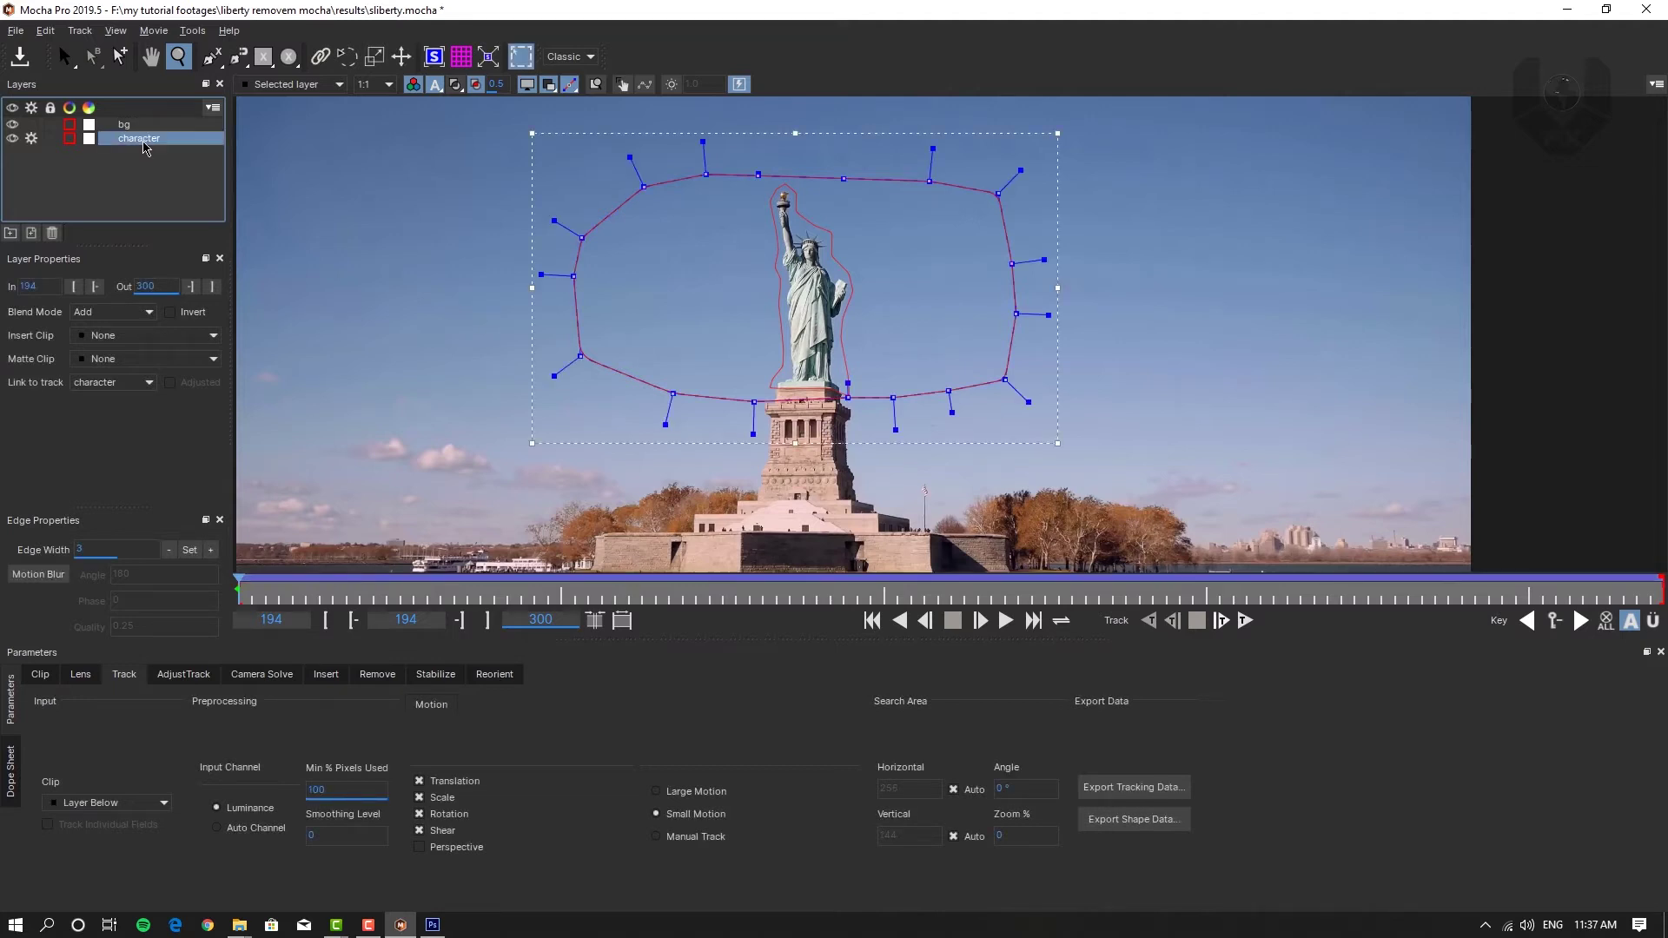
click(138, 128)
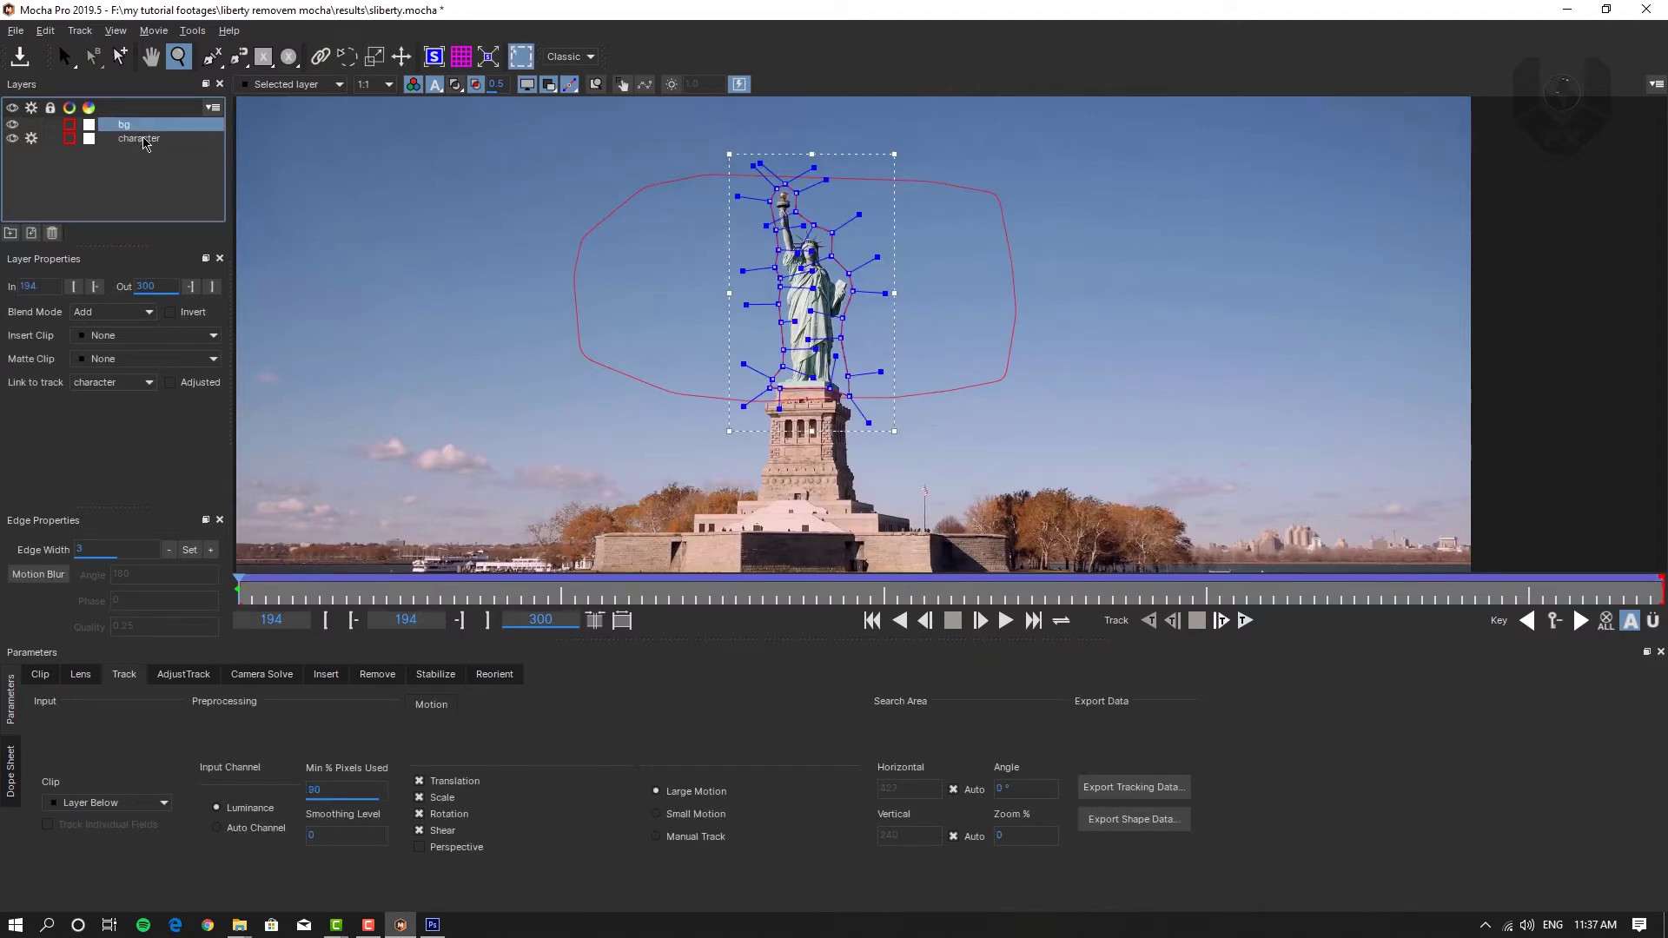
mouse_move(139, 137)
mouse_down()
mouse_move(148, 119)
mouse_move(129, 129)
mouse_up()
click(127, 130)
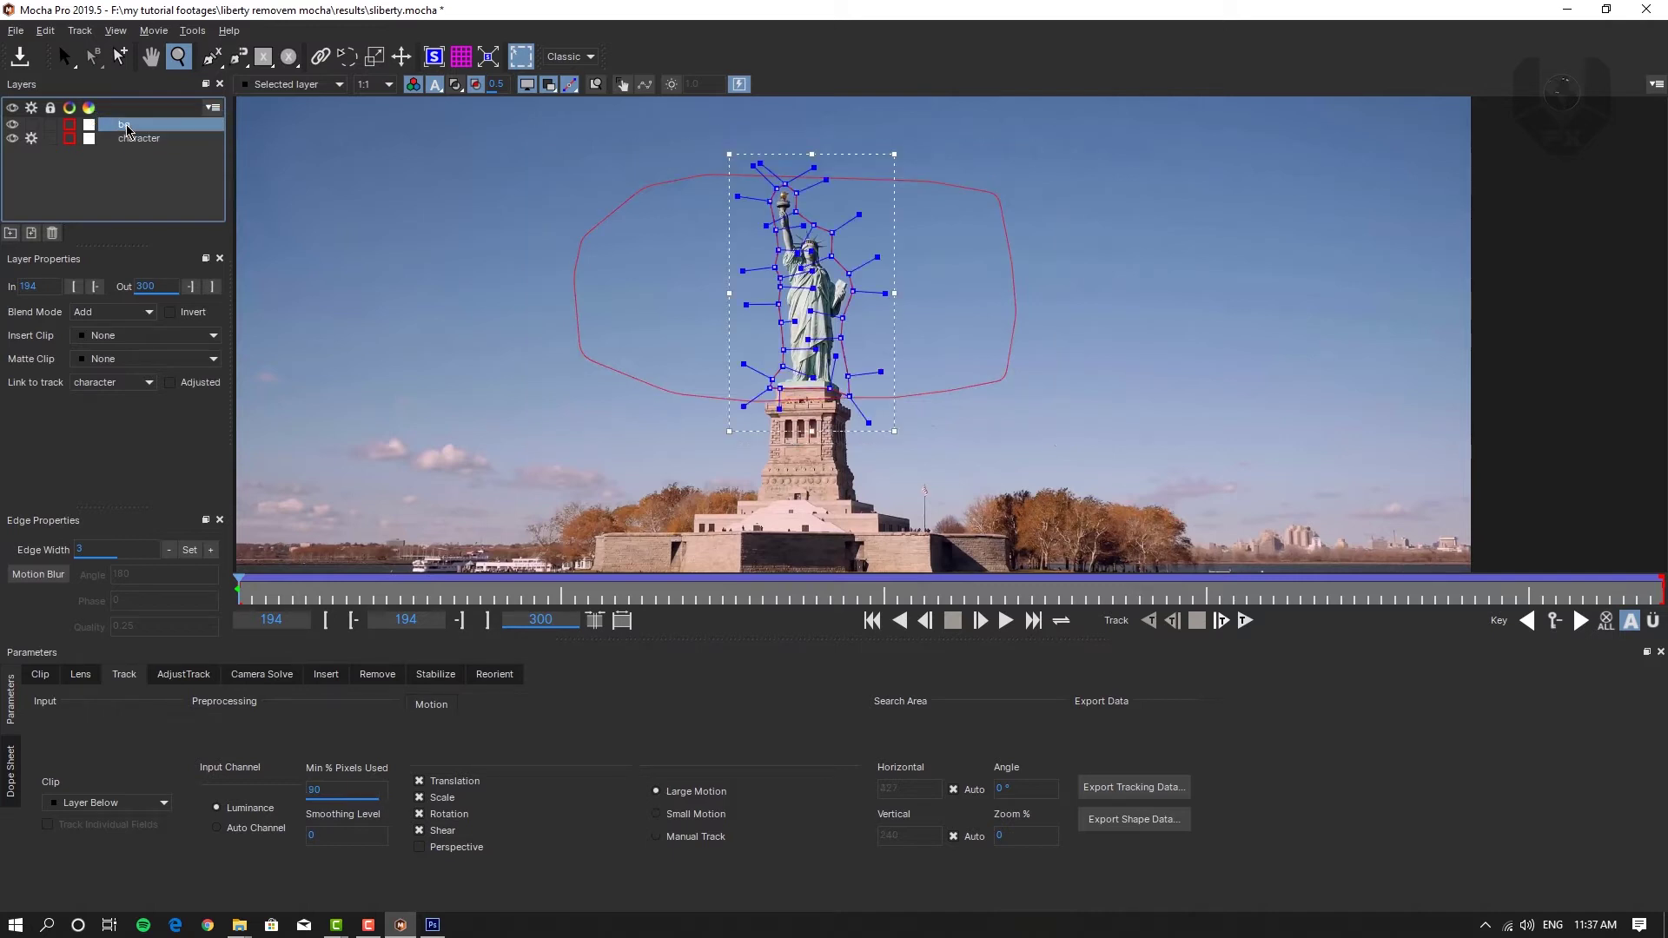
click(130, 174)
drag(128, 124, 130, 161)
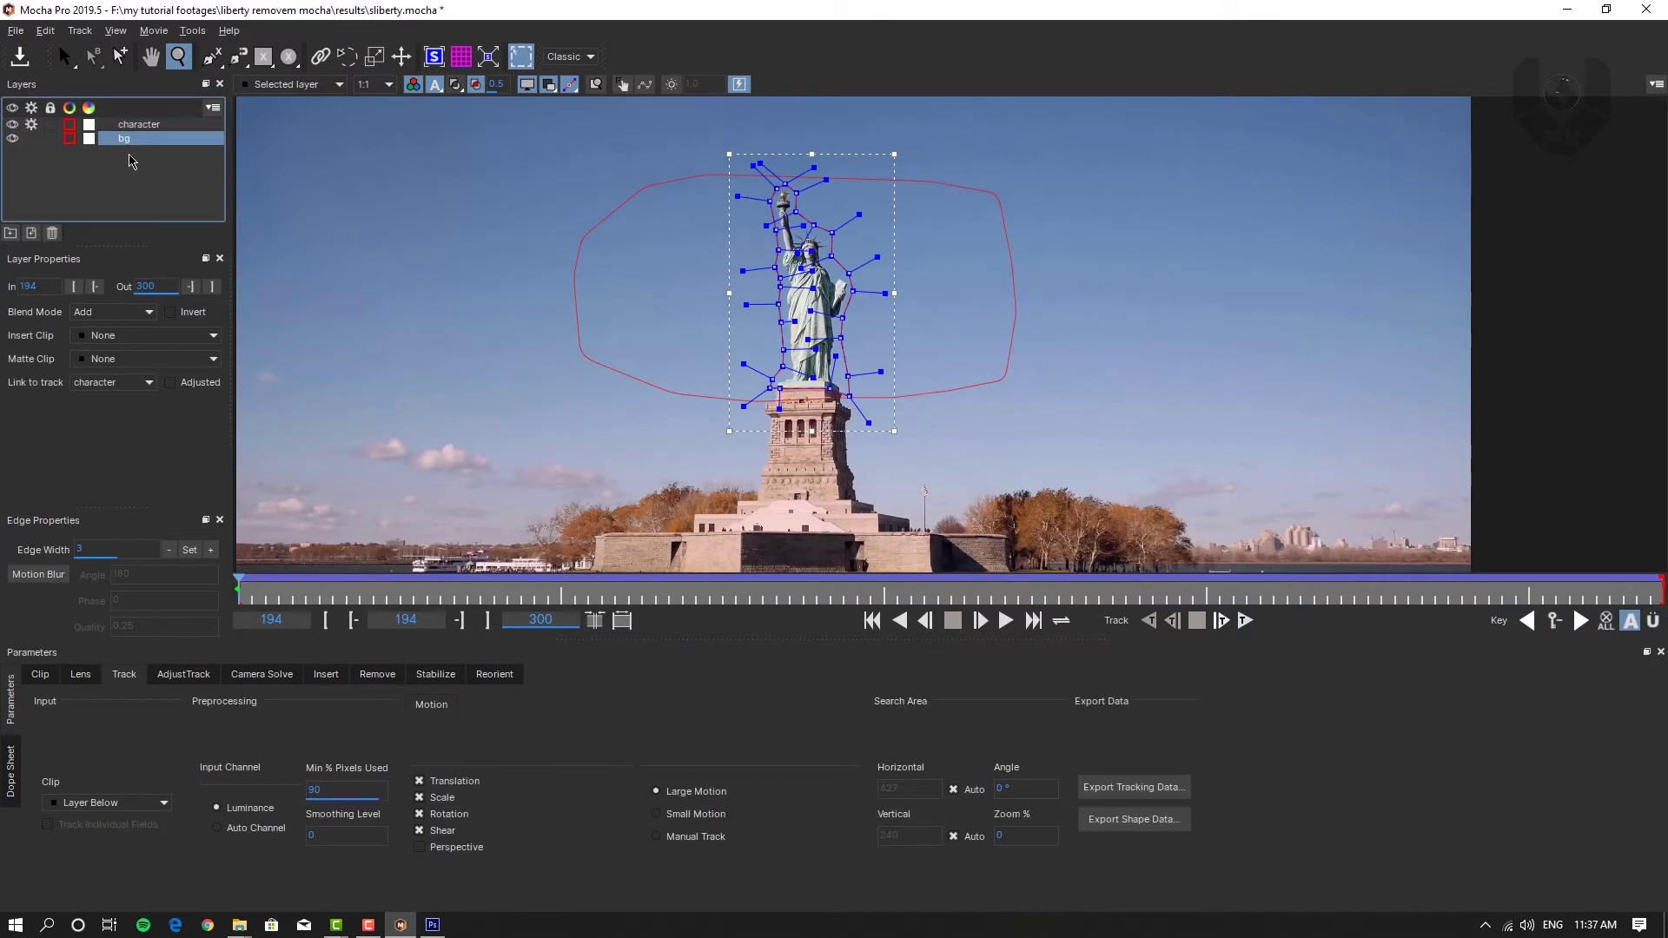
click(124, 124)
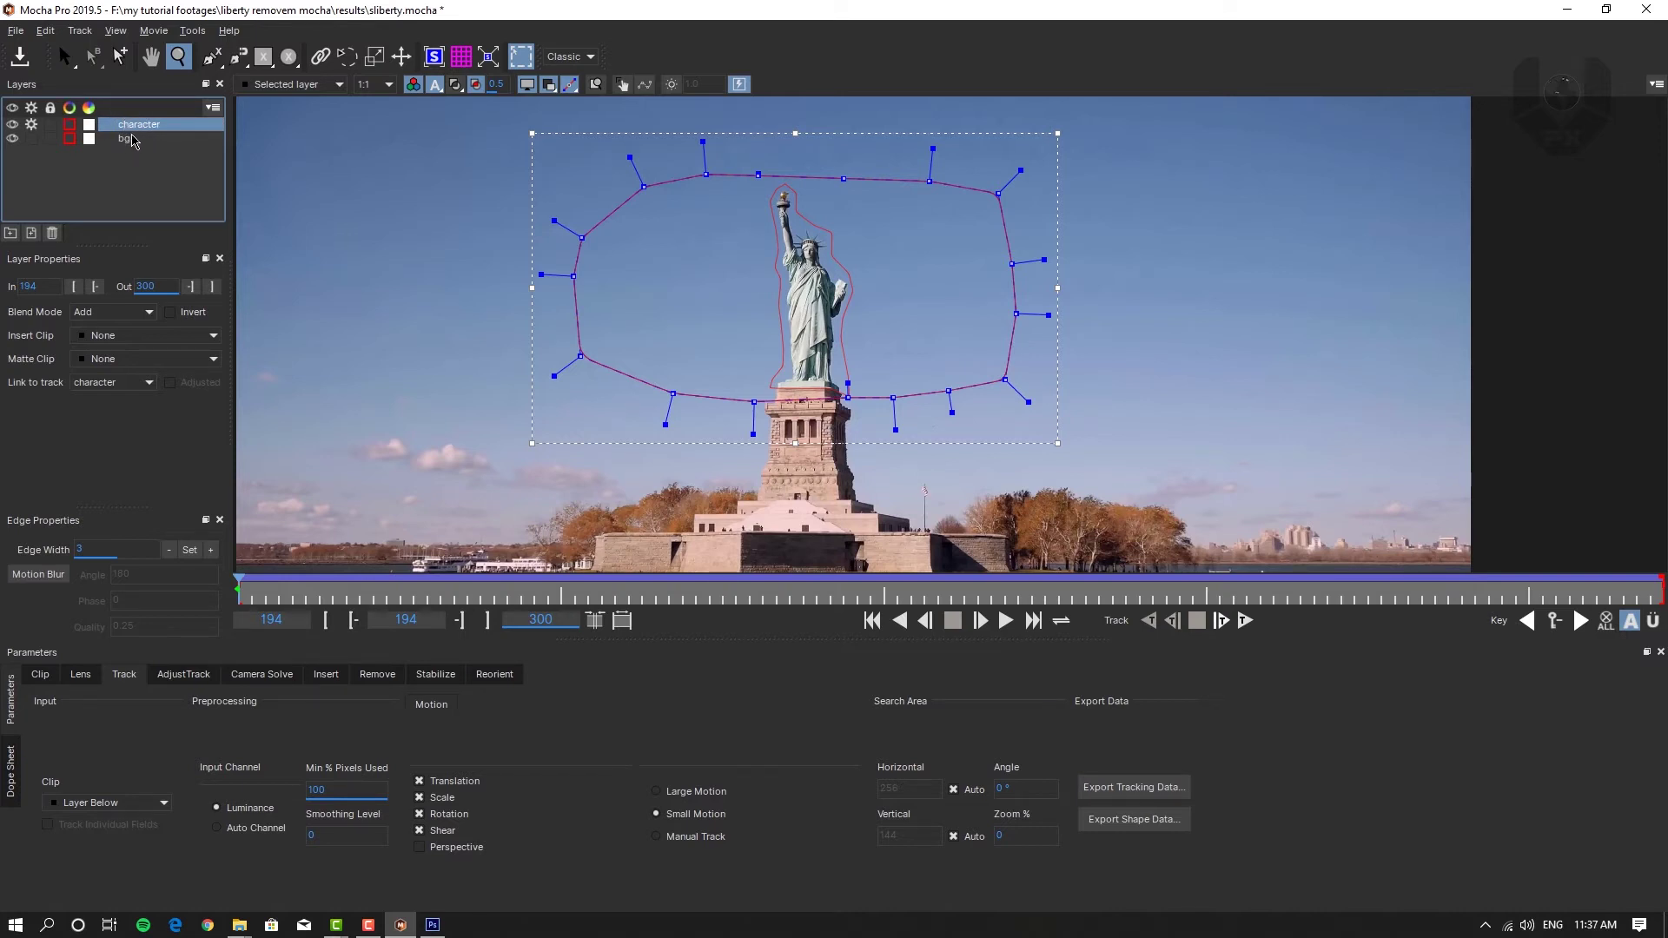
drag(132, 141, 128, 138)
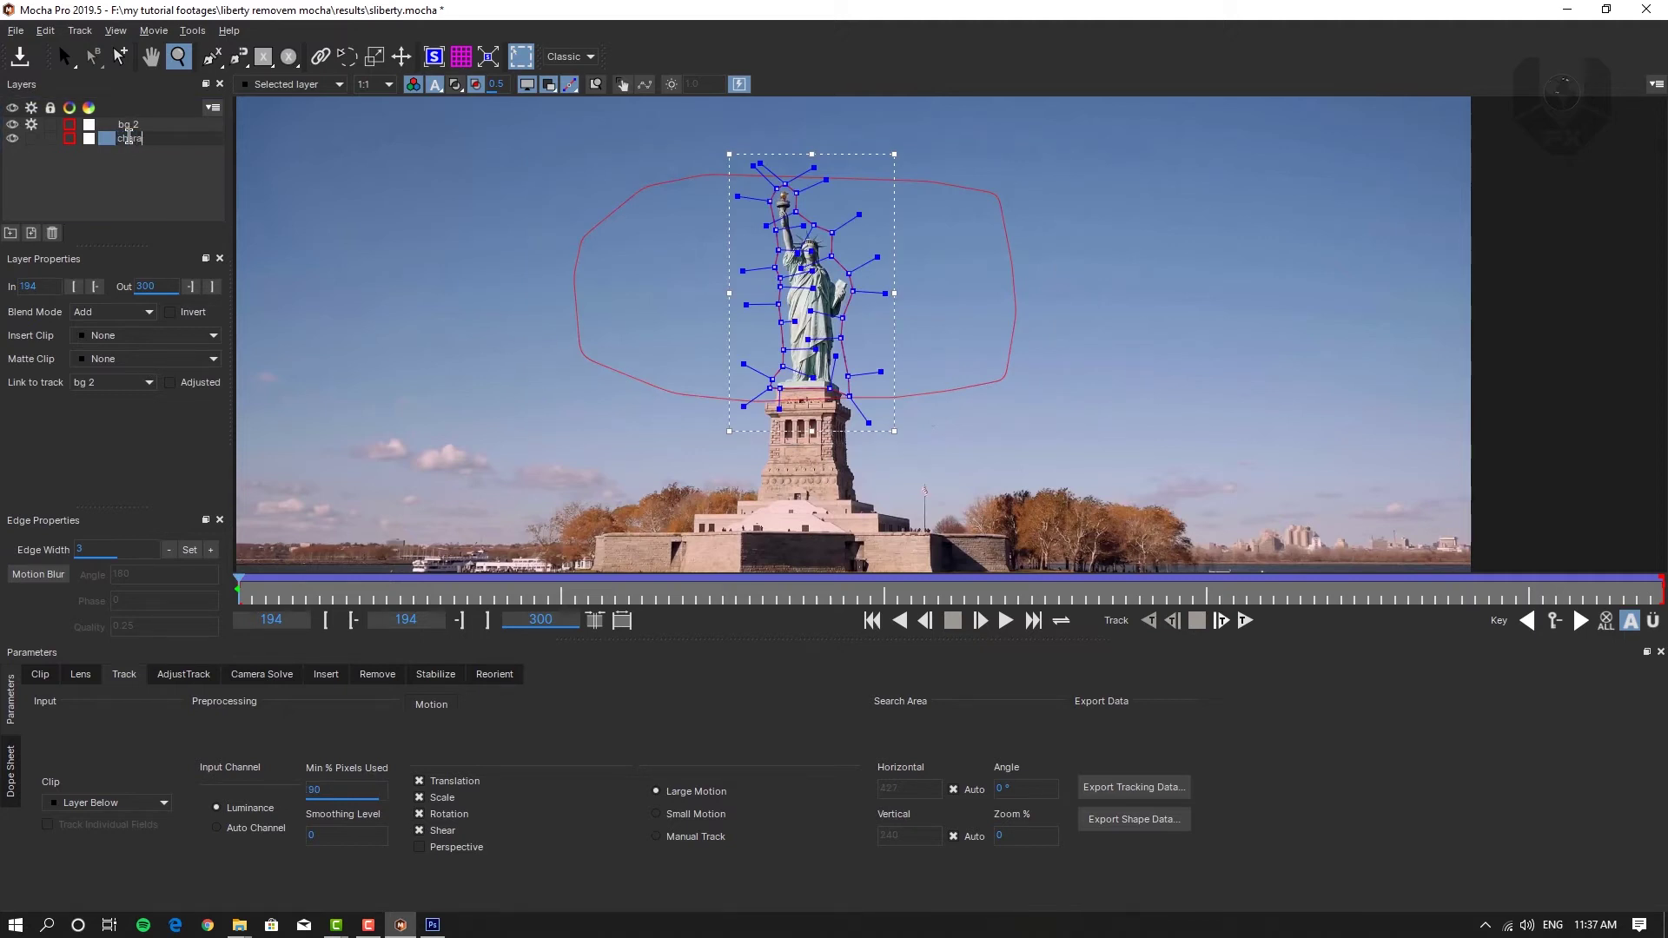
key(Return)
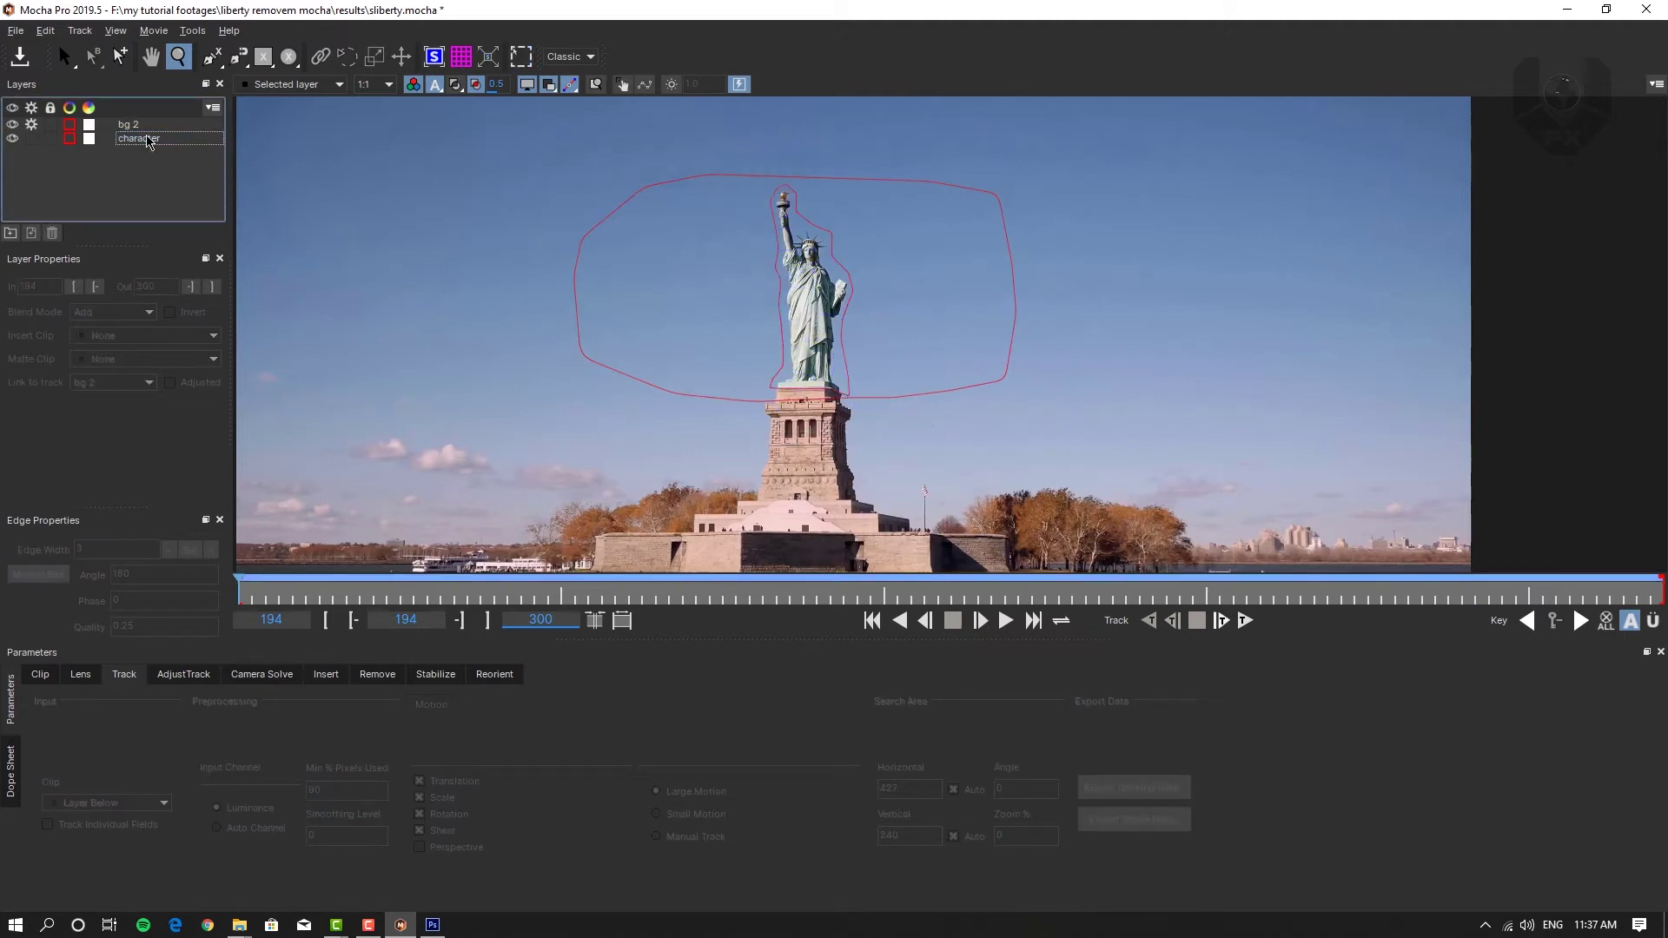
click(151, 137)
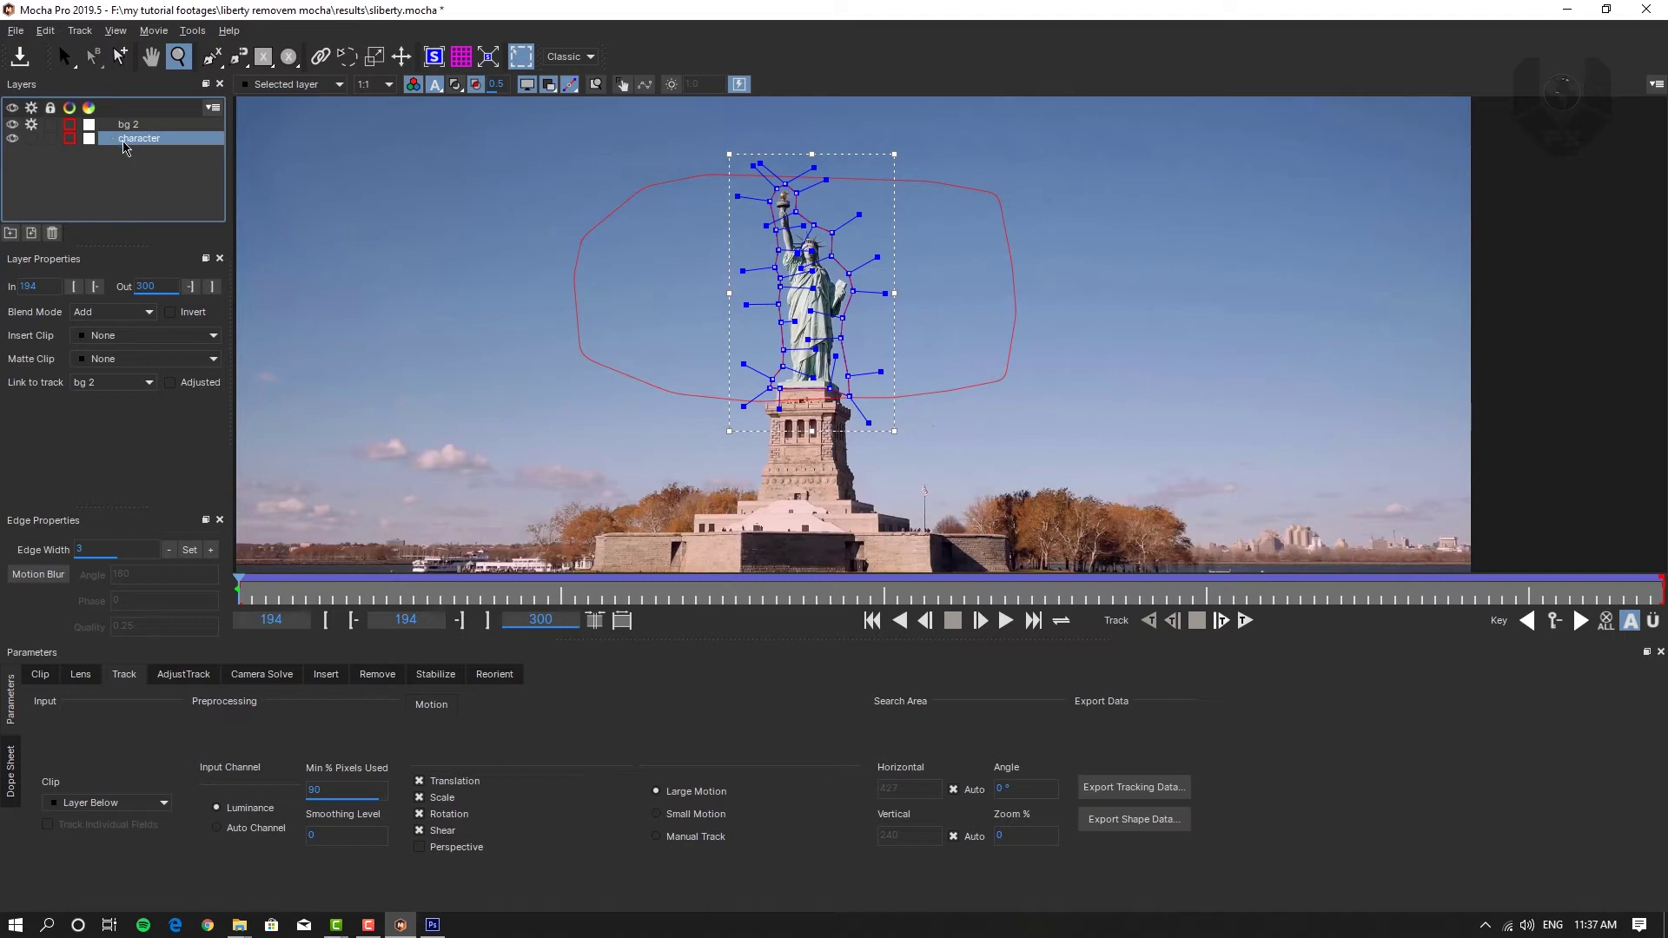
drag(128, 142, 129, 127)
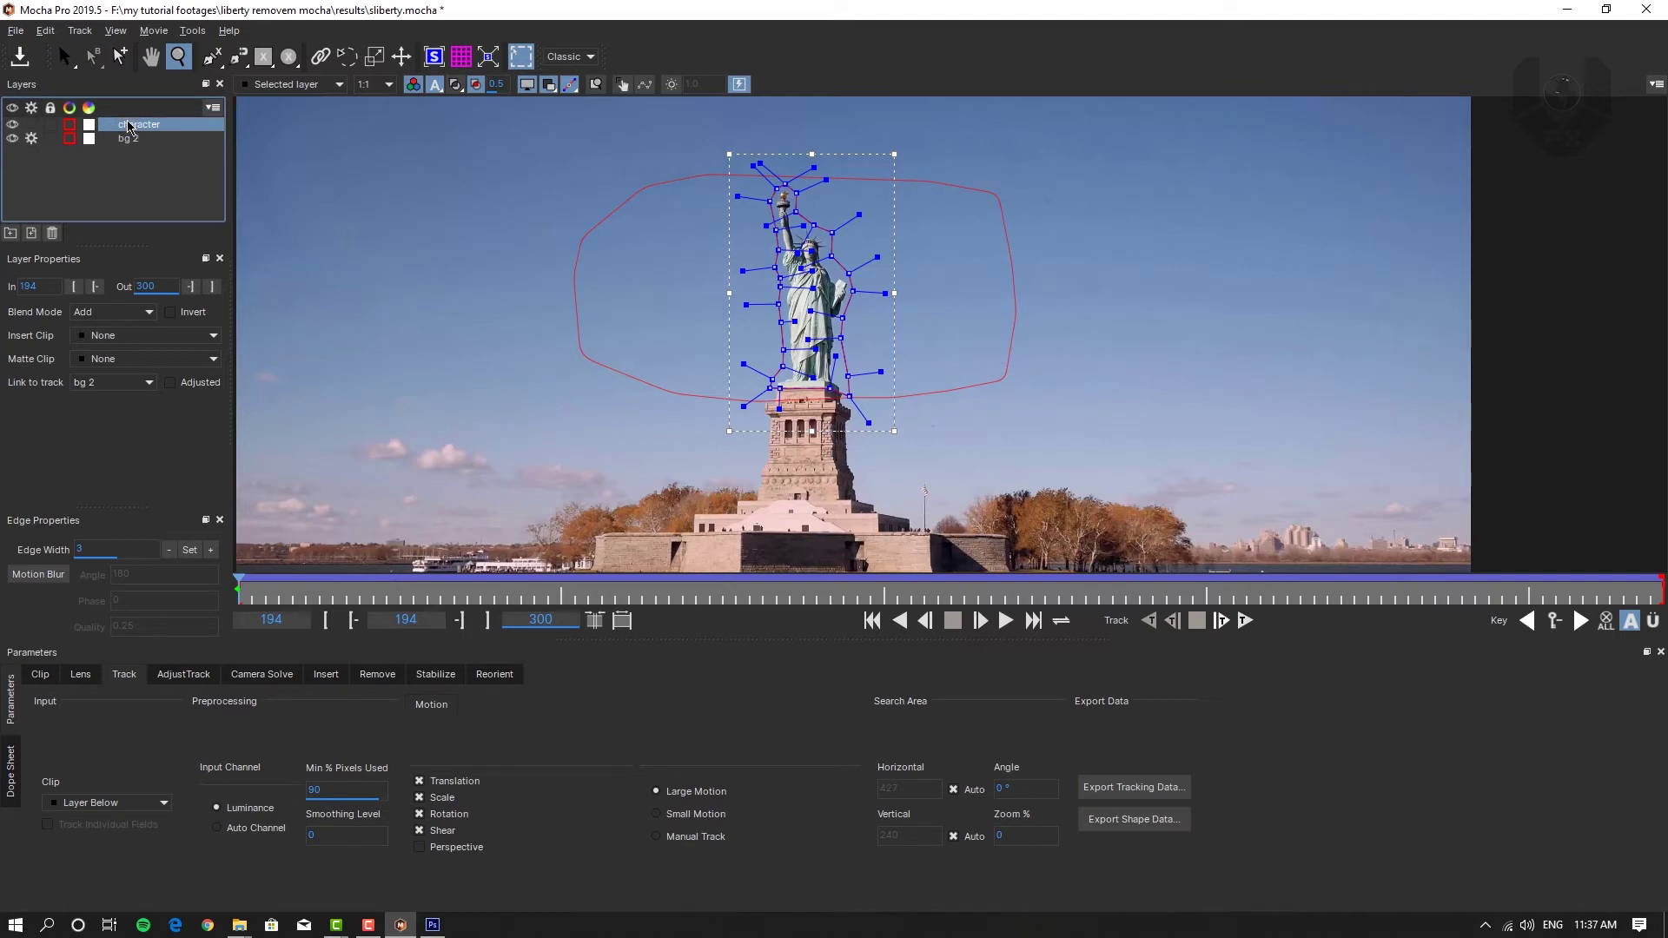
Step: Enable tracking on bg 2, toggle its lock on and off, and reselect character
click(32, 138)
click(103, 140)
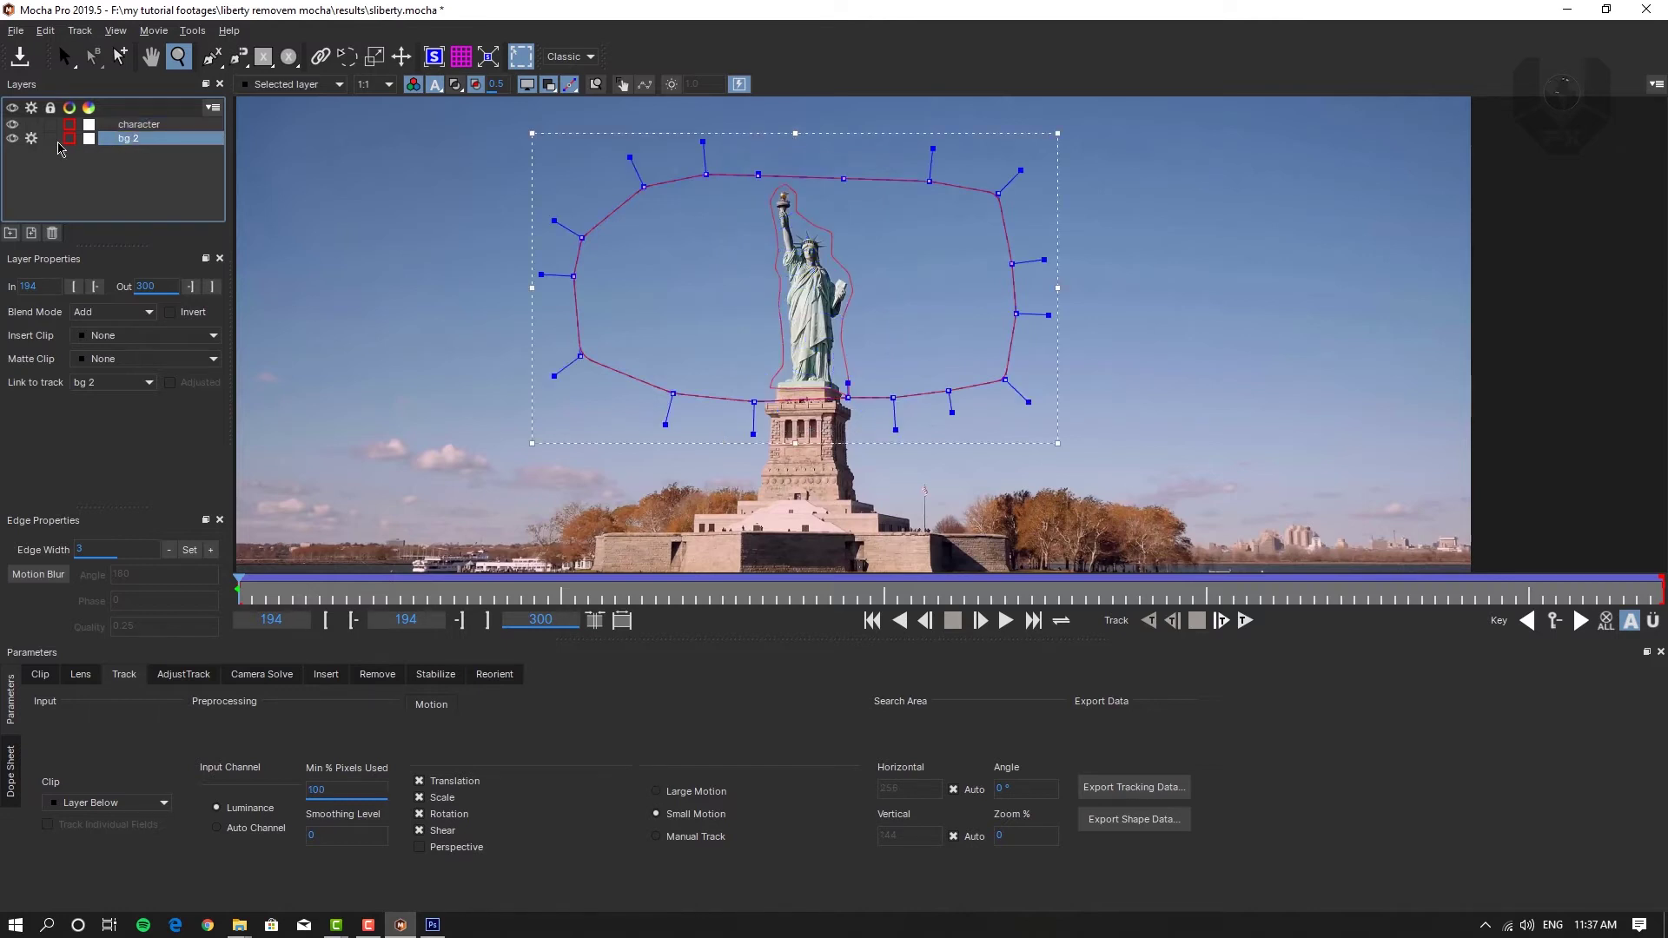
click(50, 139)
click(49, 140)
click(126, 129)
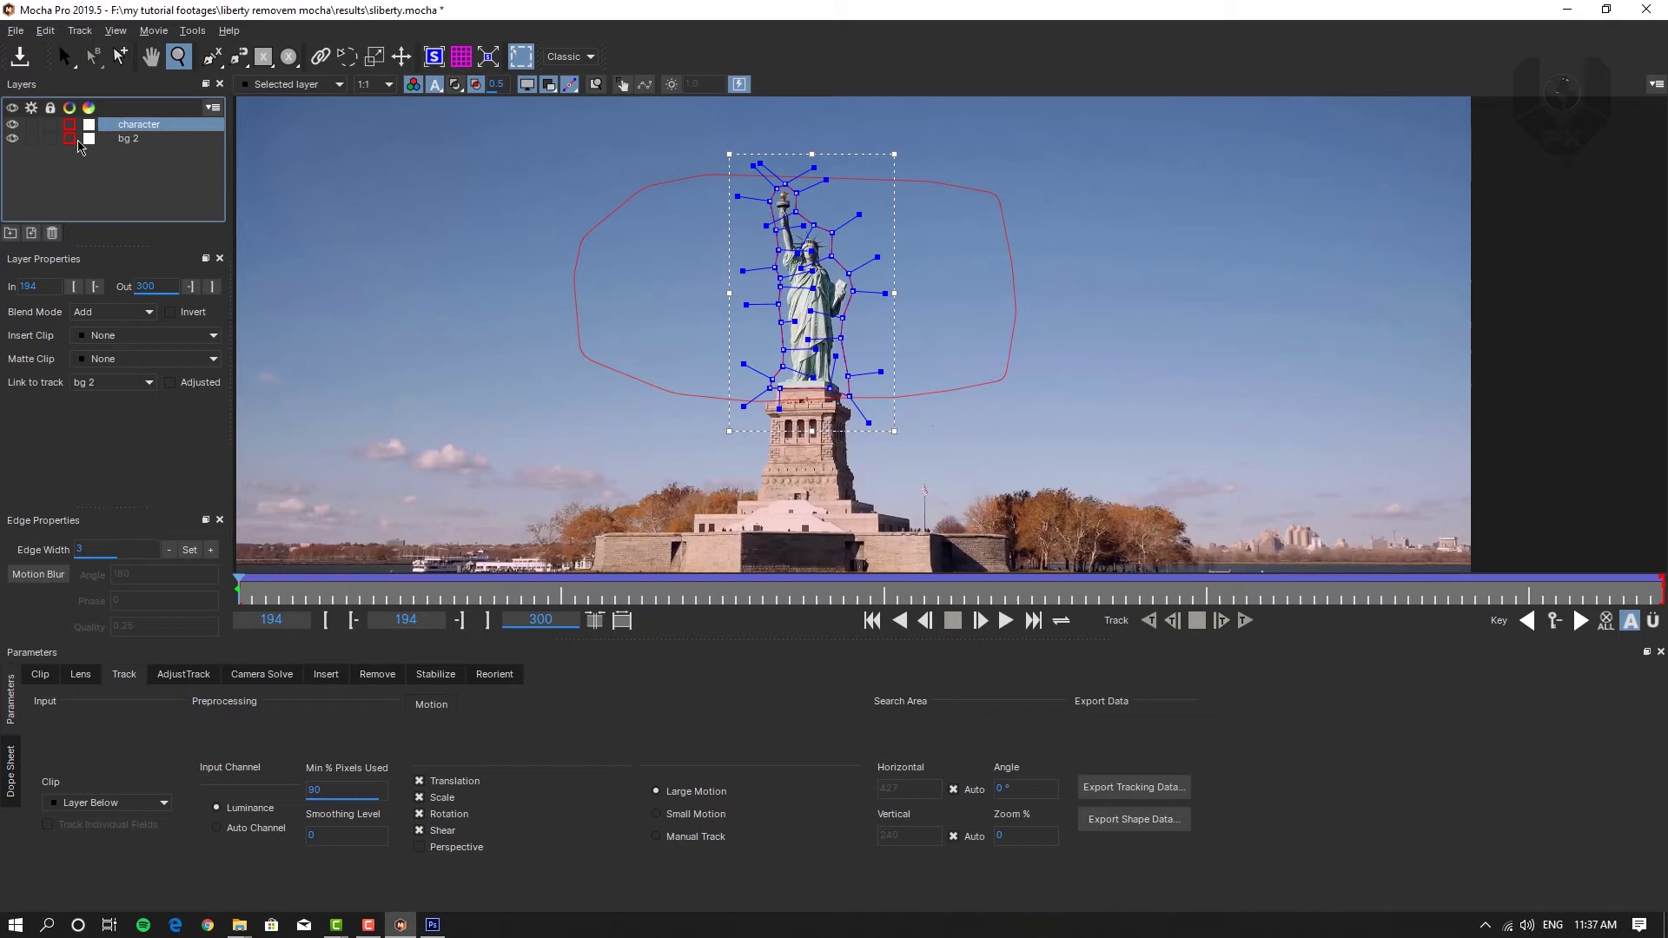
Step: In the Remove module, create a clean plate frame and save it as 'clean plate'
click(385, 687)
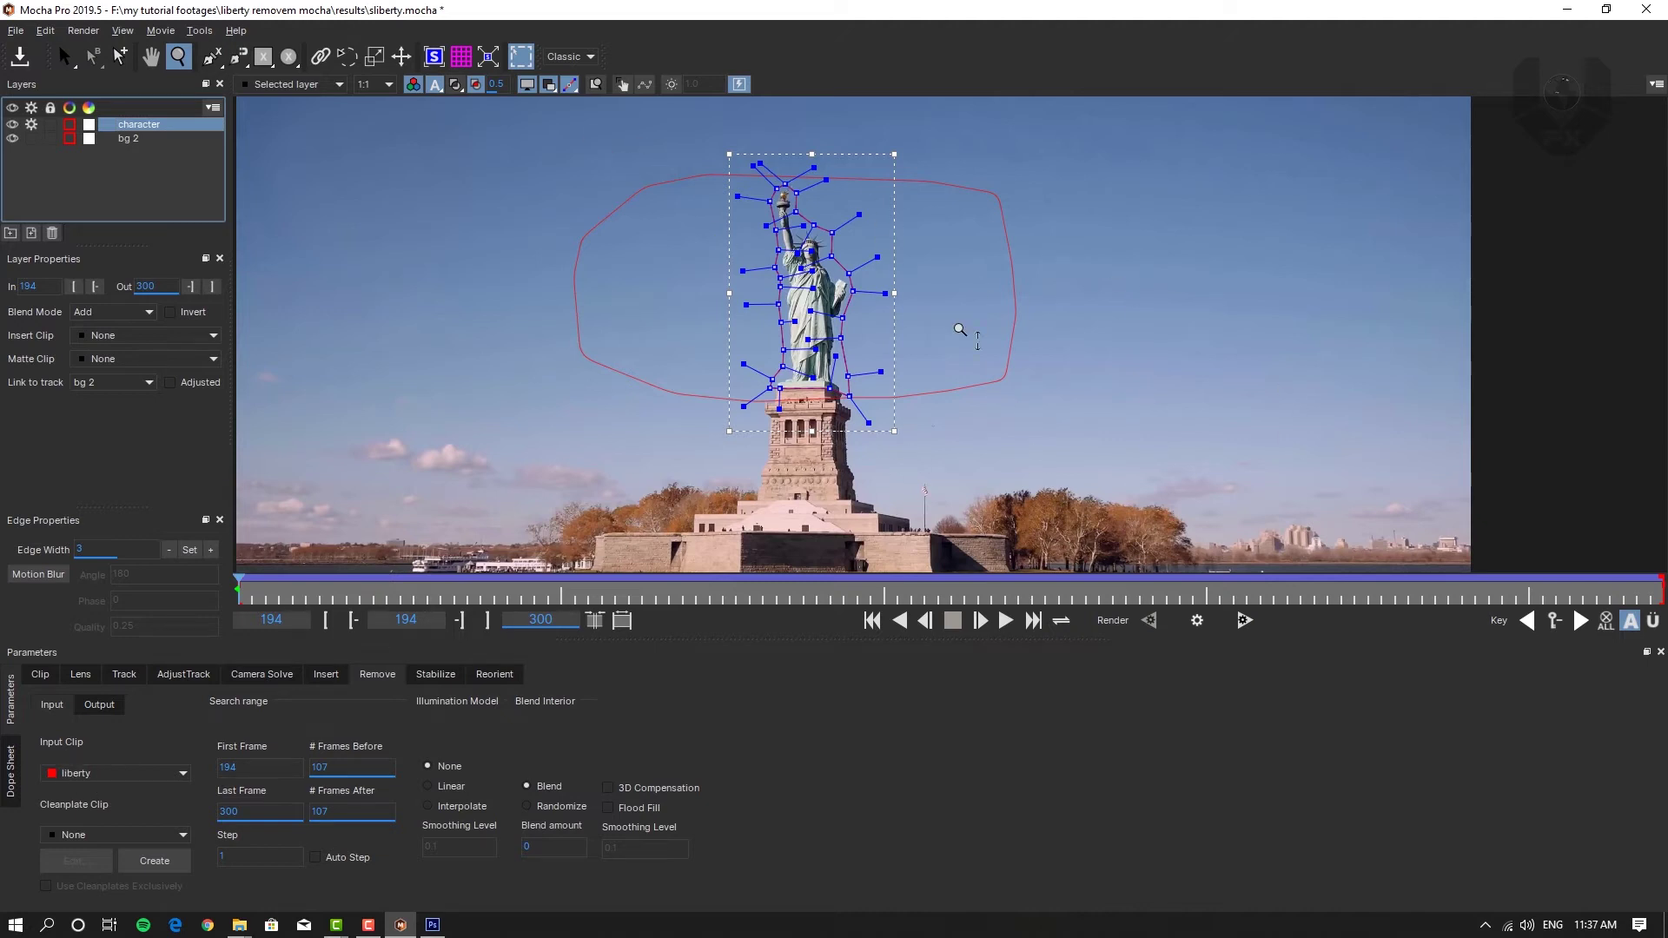
scroll(968, 278, down, 3)
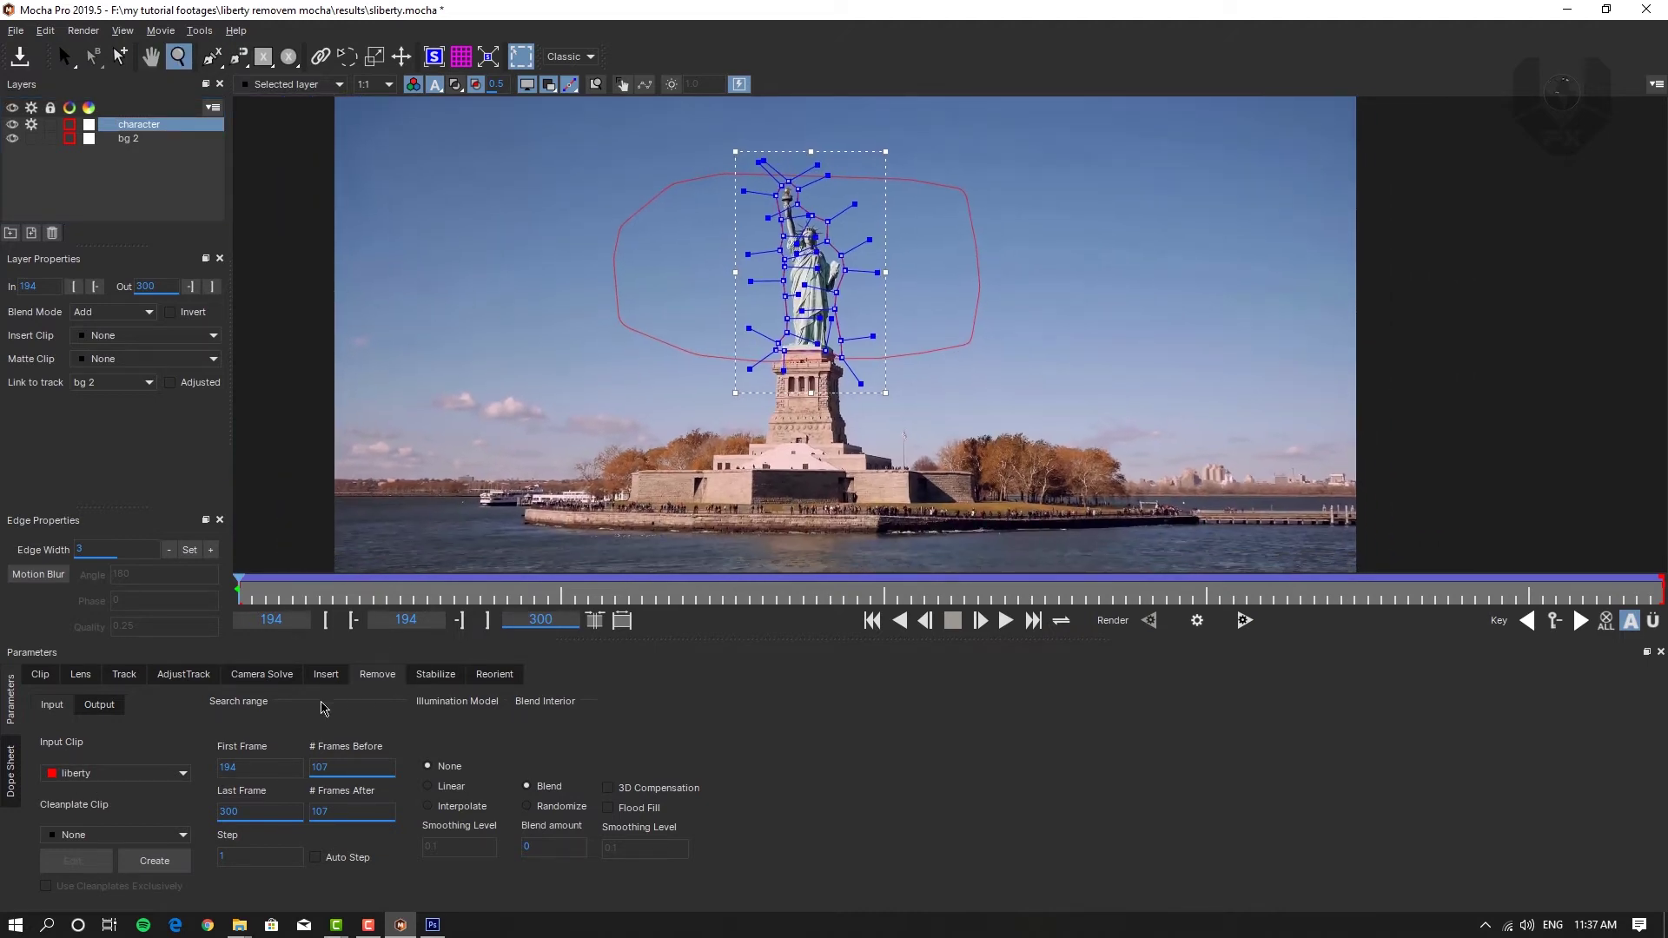
click(99, 704)
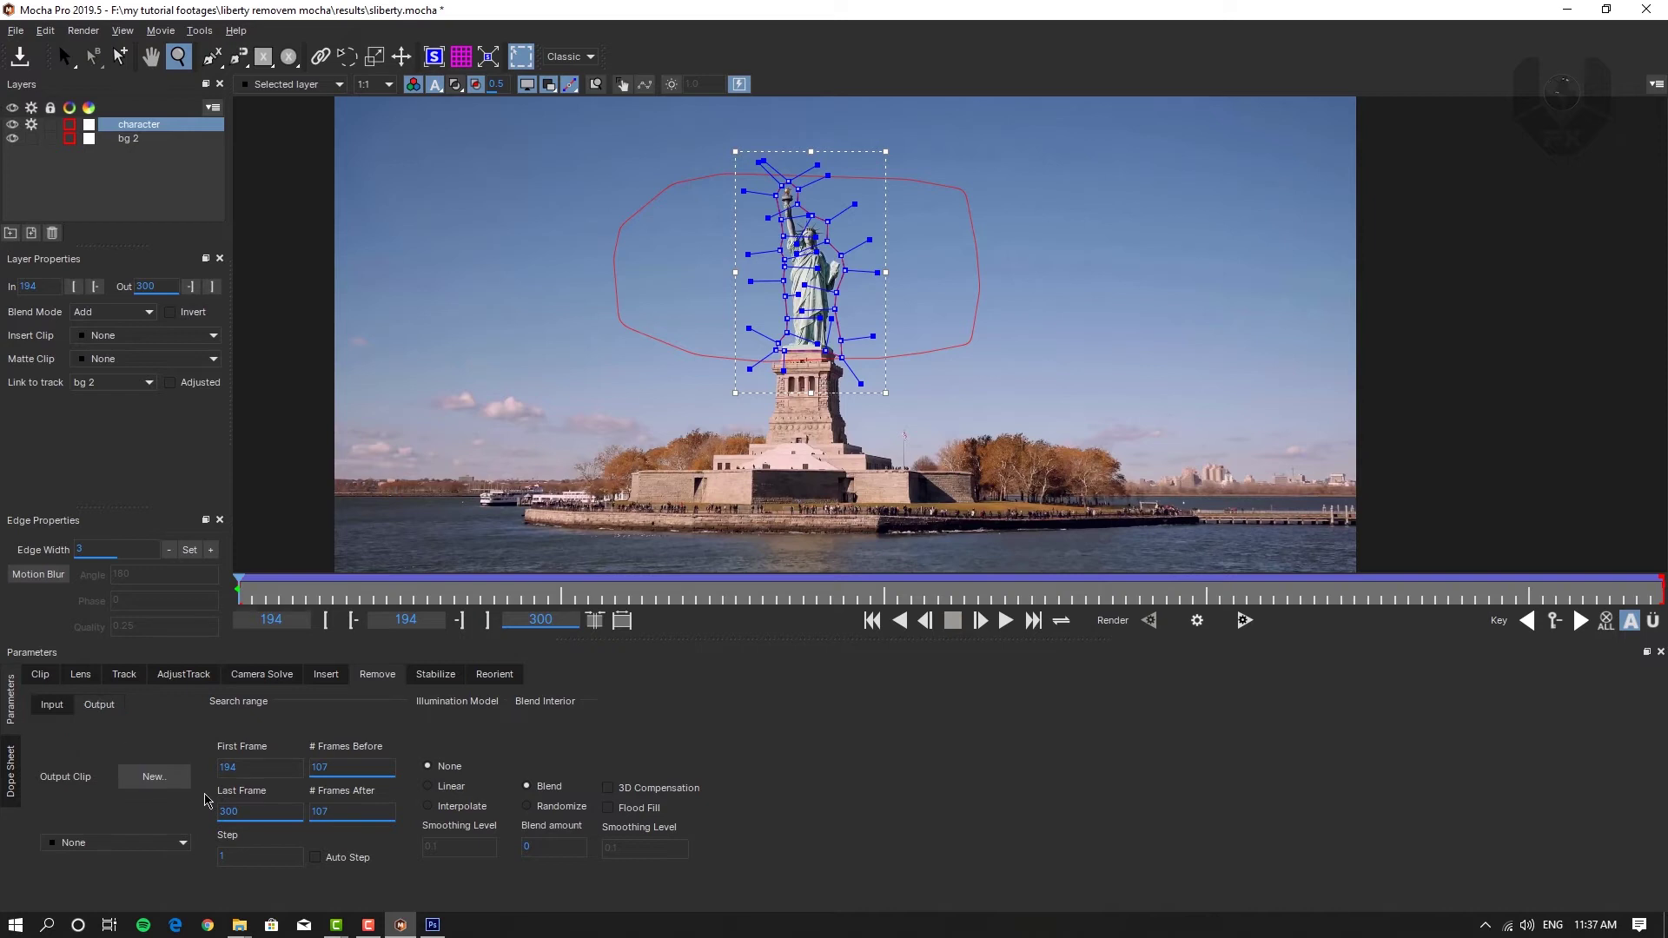
click(52, 704)
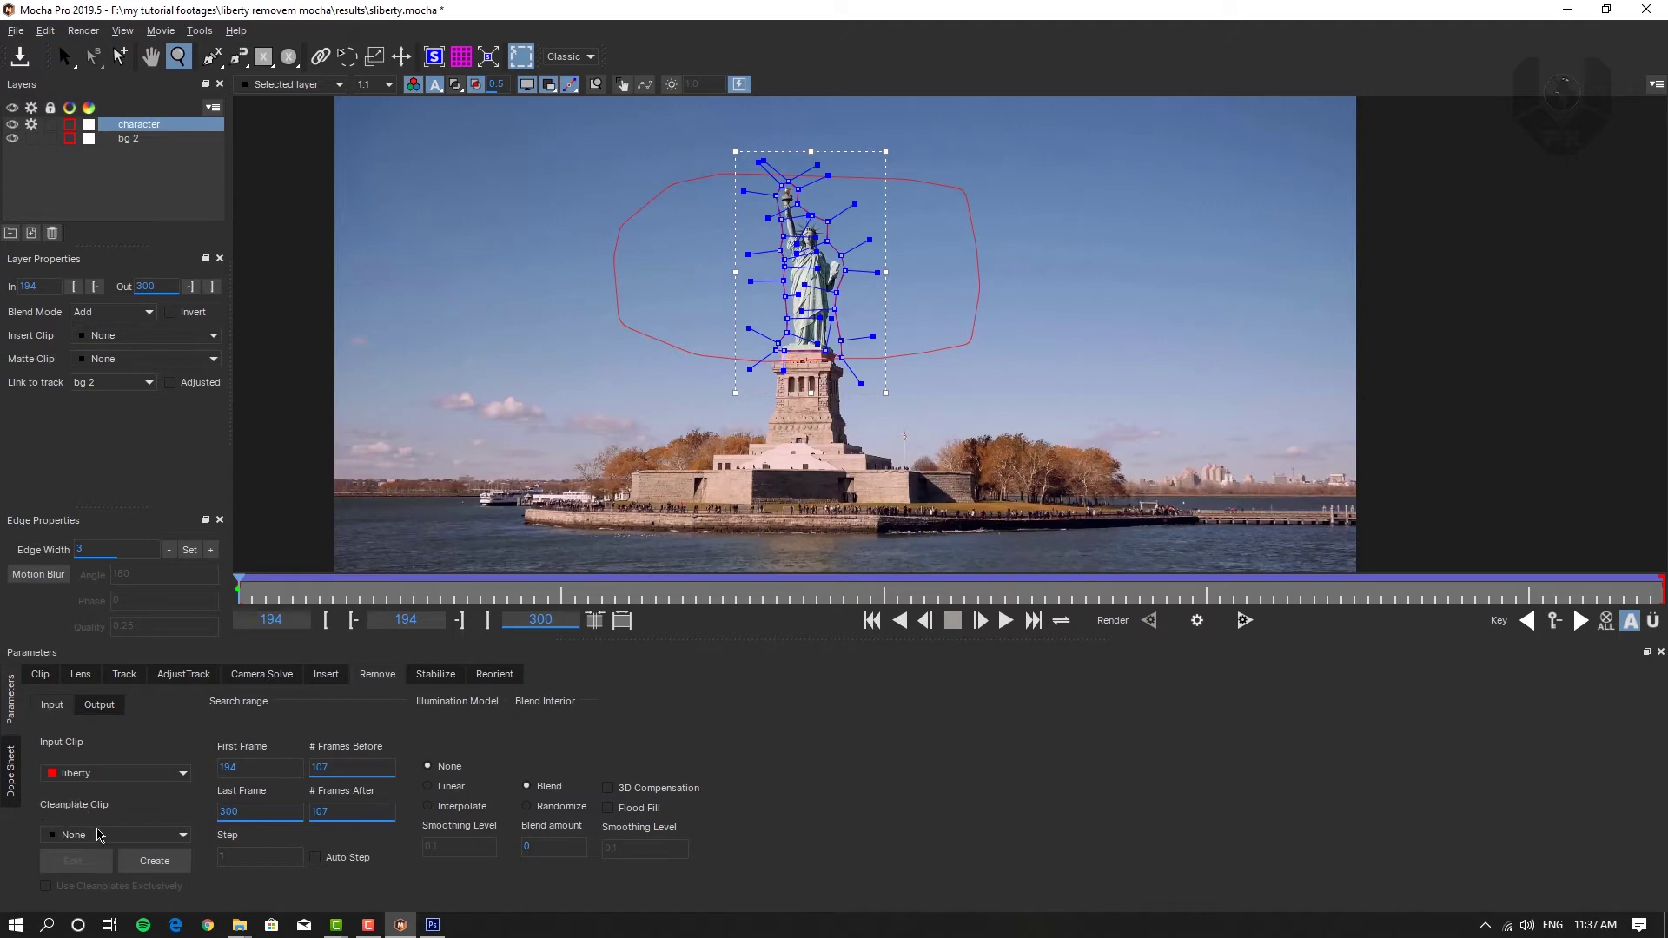
click(162, 864)
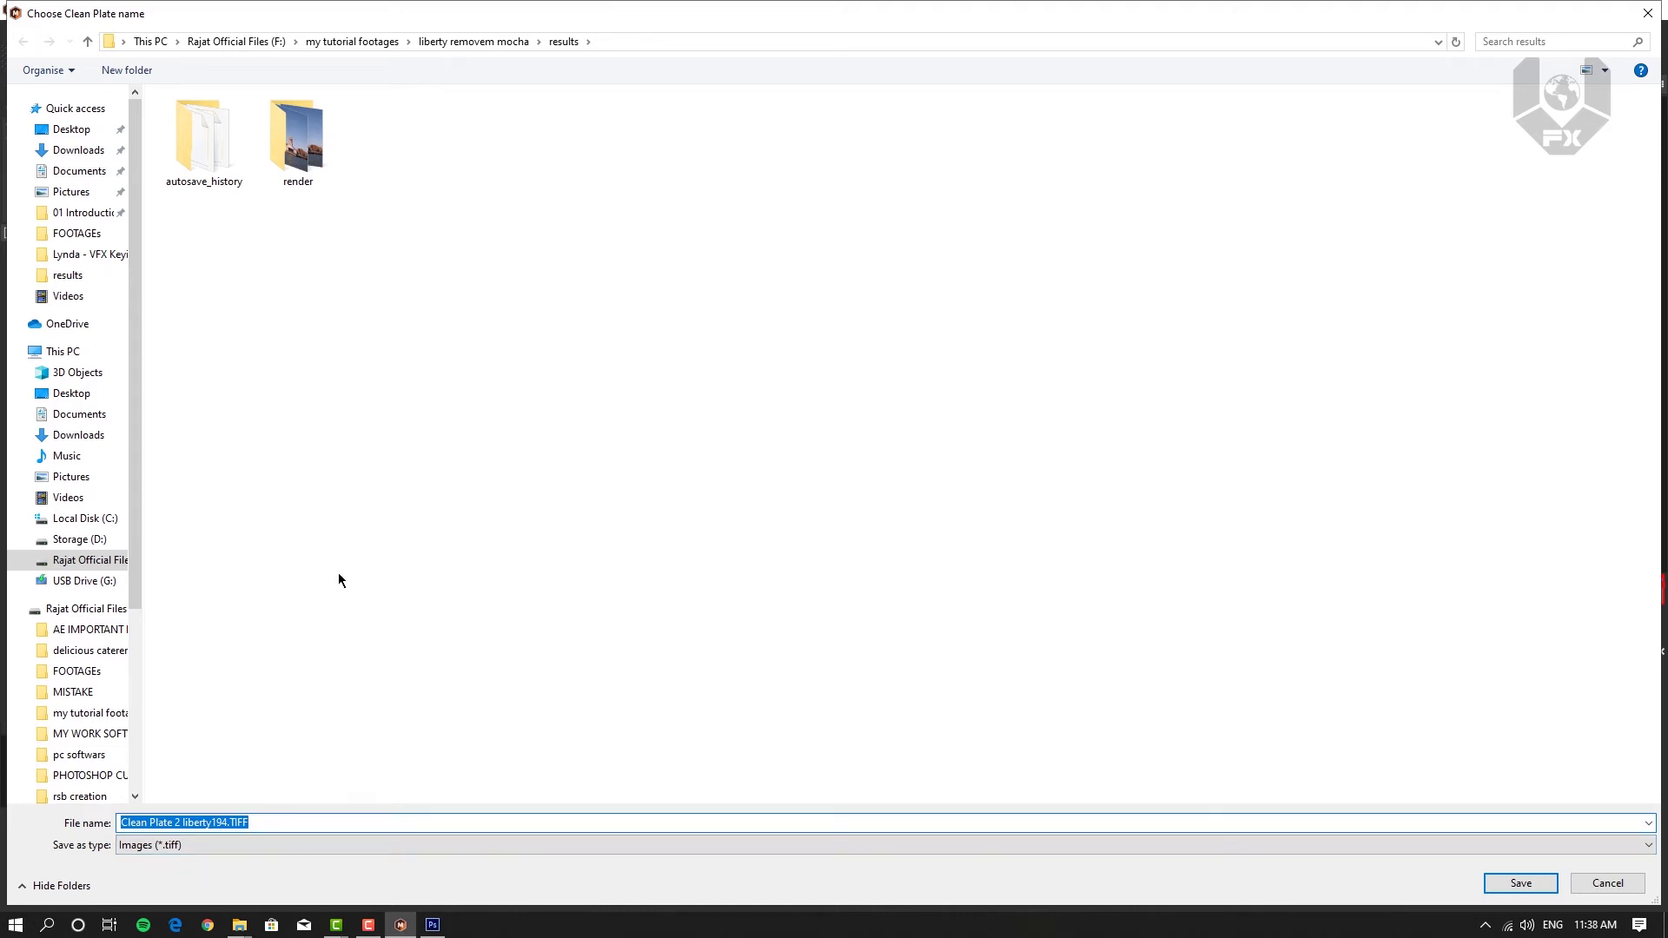
text(clean )
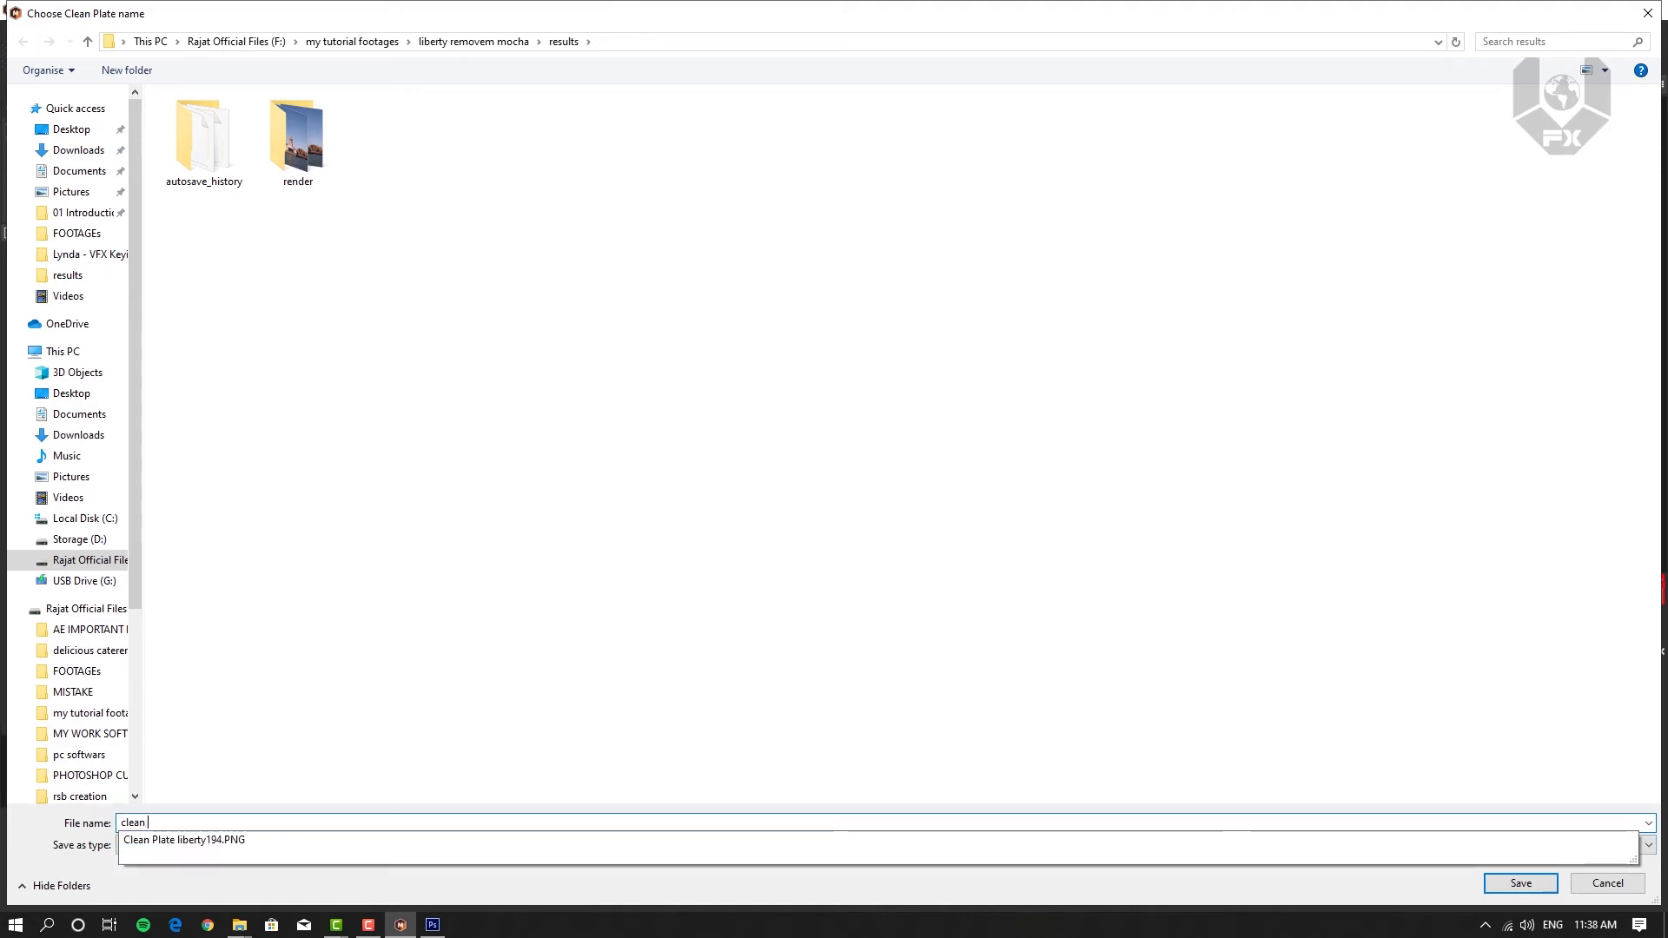
text(plate)
click(1520, 883)
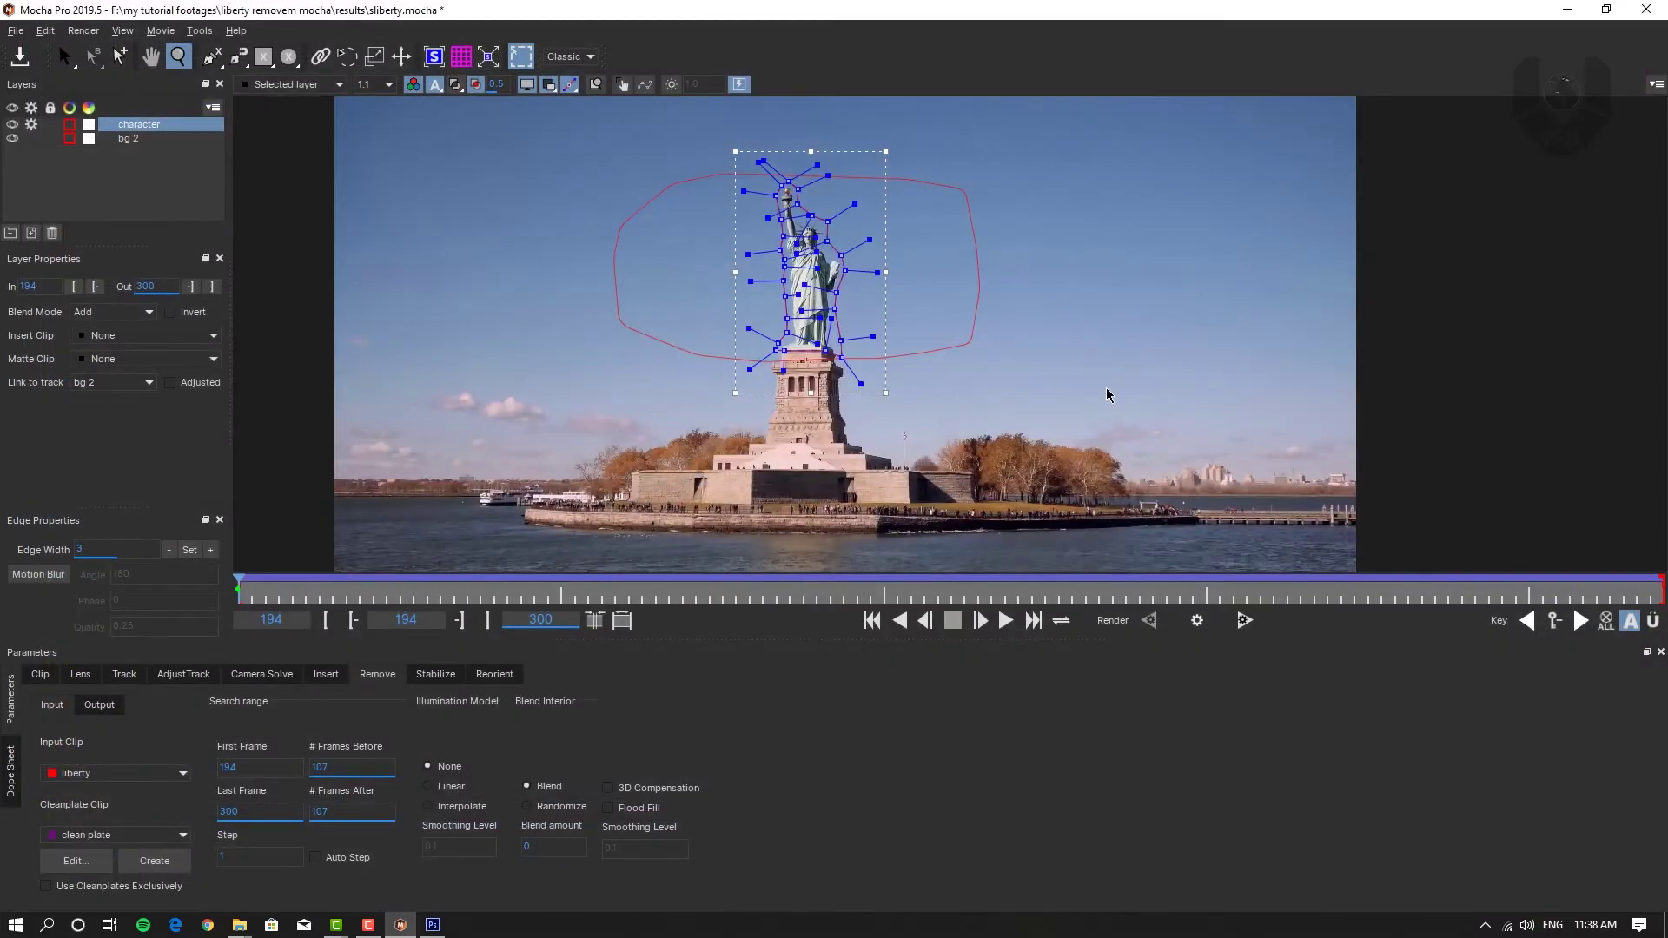
Step: Open clean plate.TIFF from the results folder in Photoshop
click(432, 924)
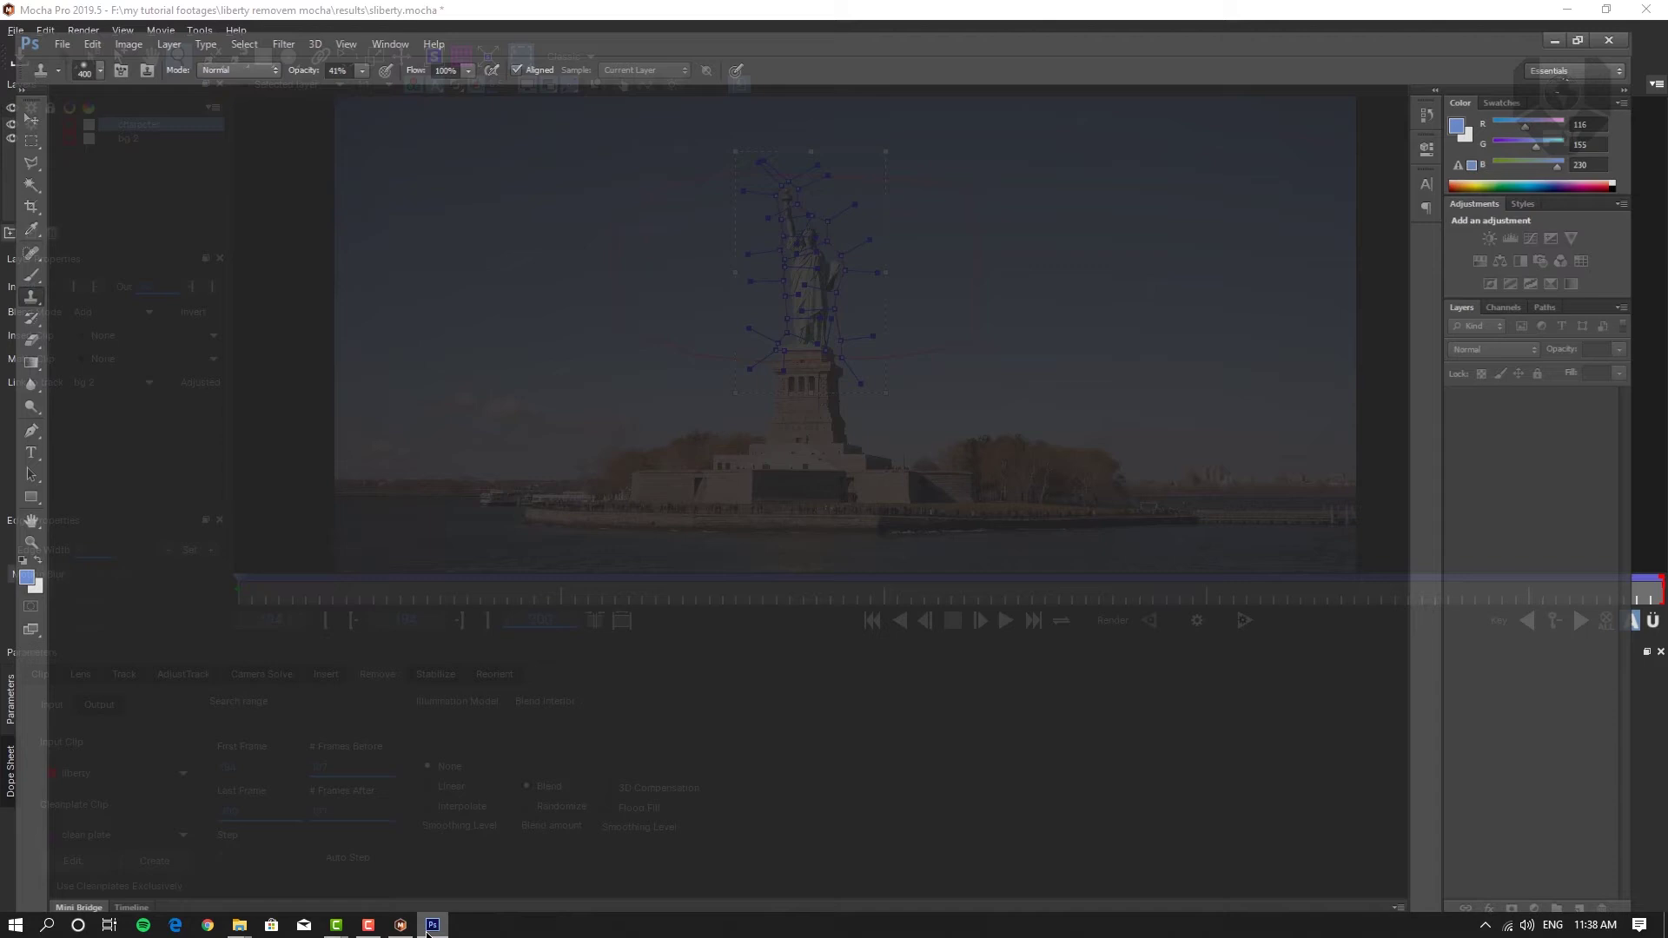
click(57, 16)
click(65, 45)
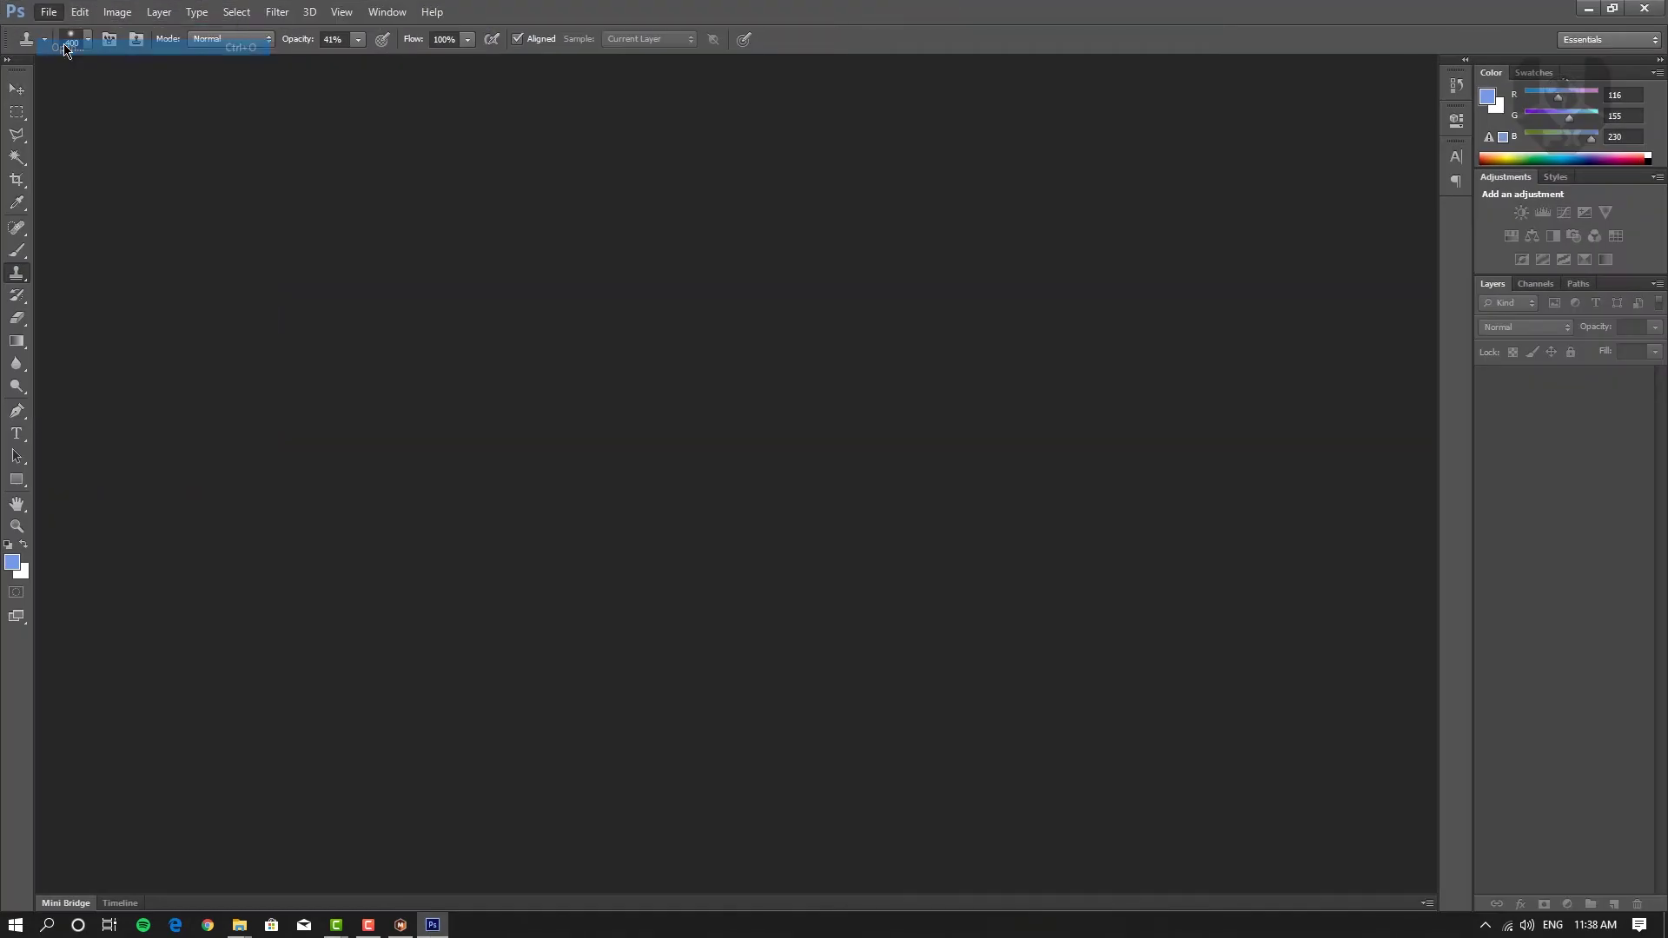
double_click(970, 136)
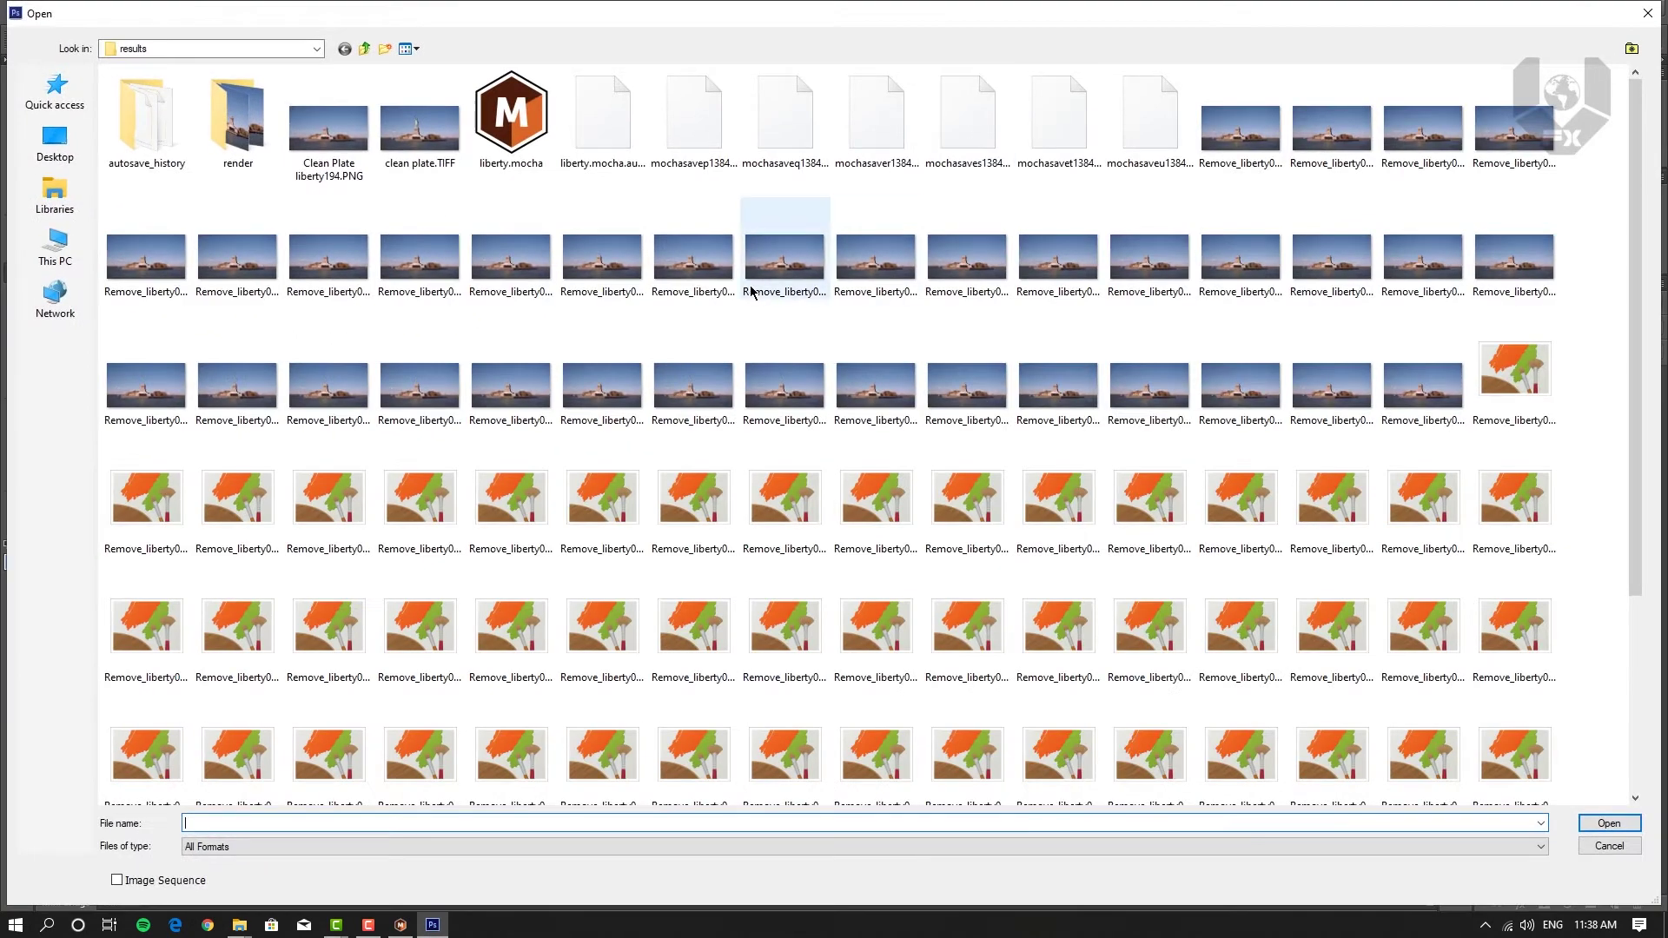
click(419, 131)
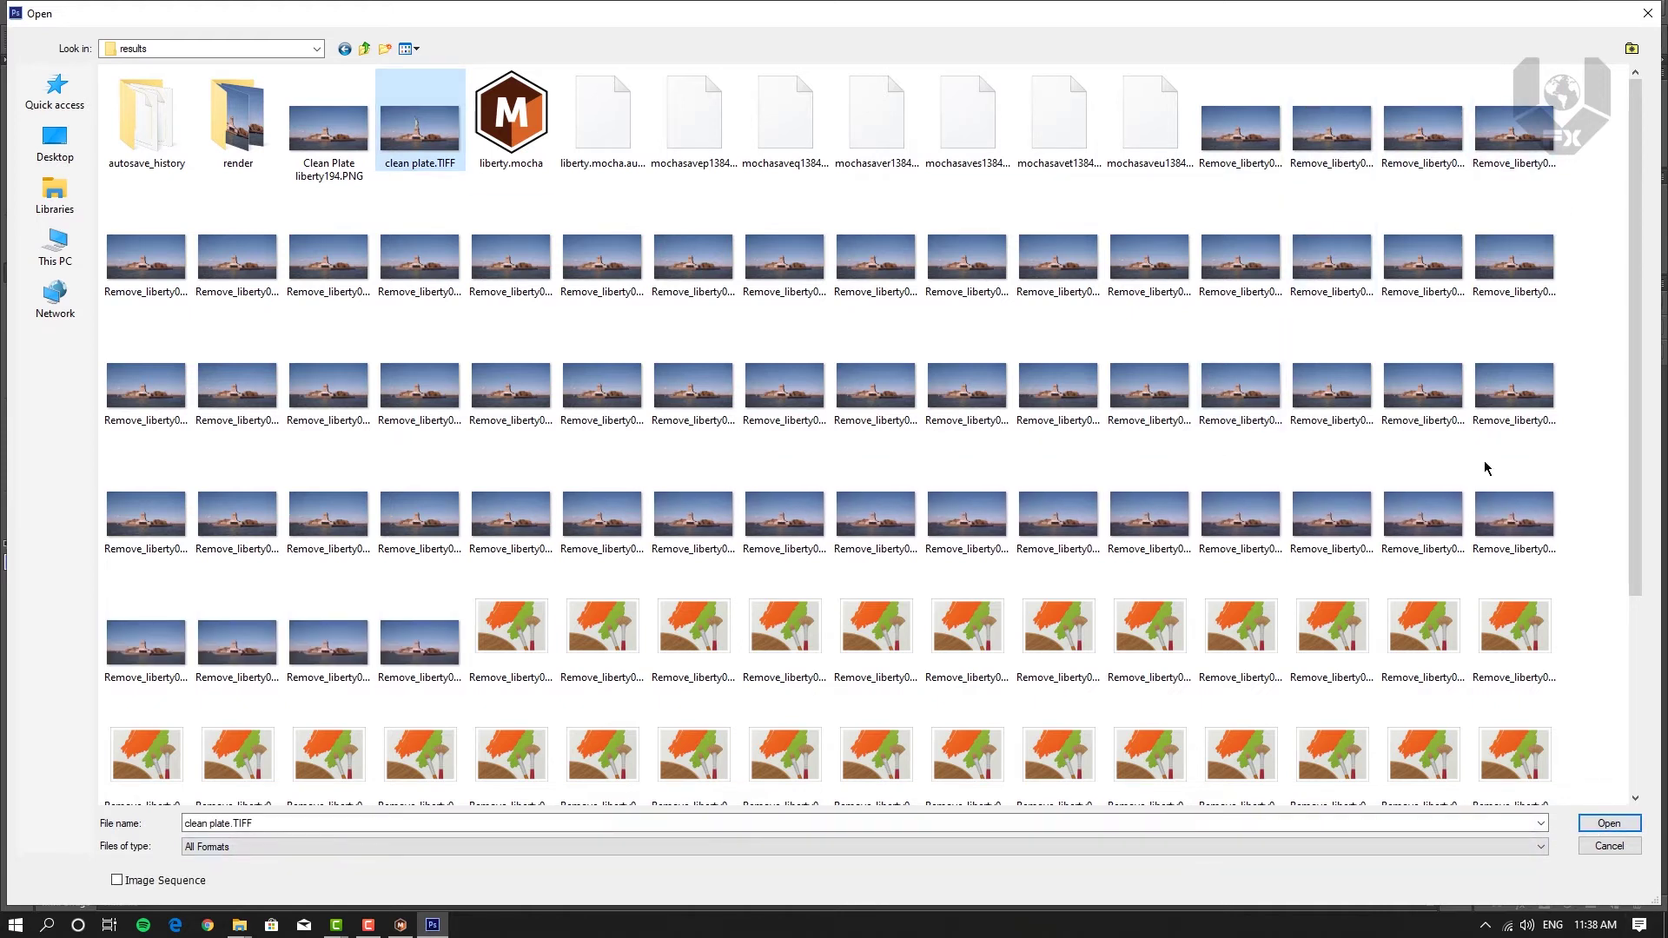
click(1605, 825)
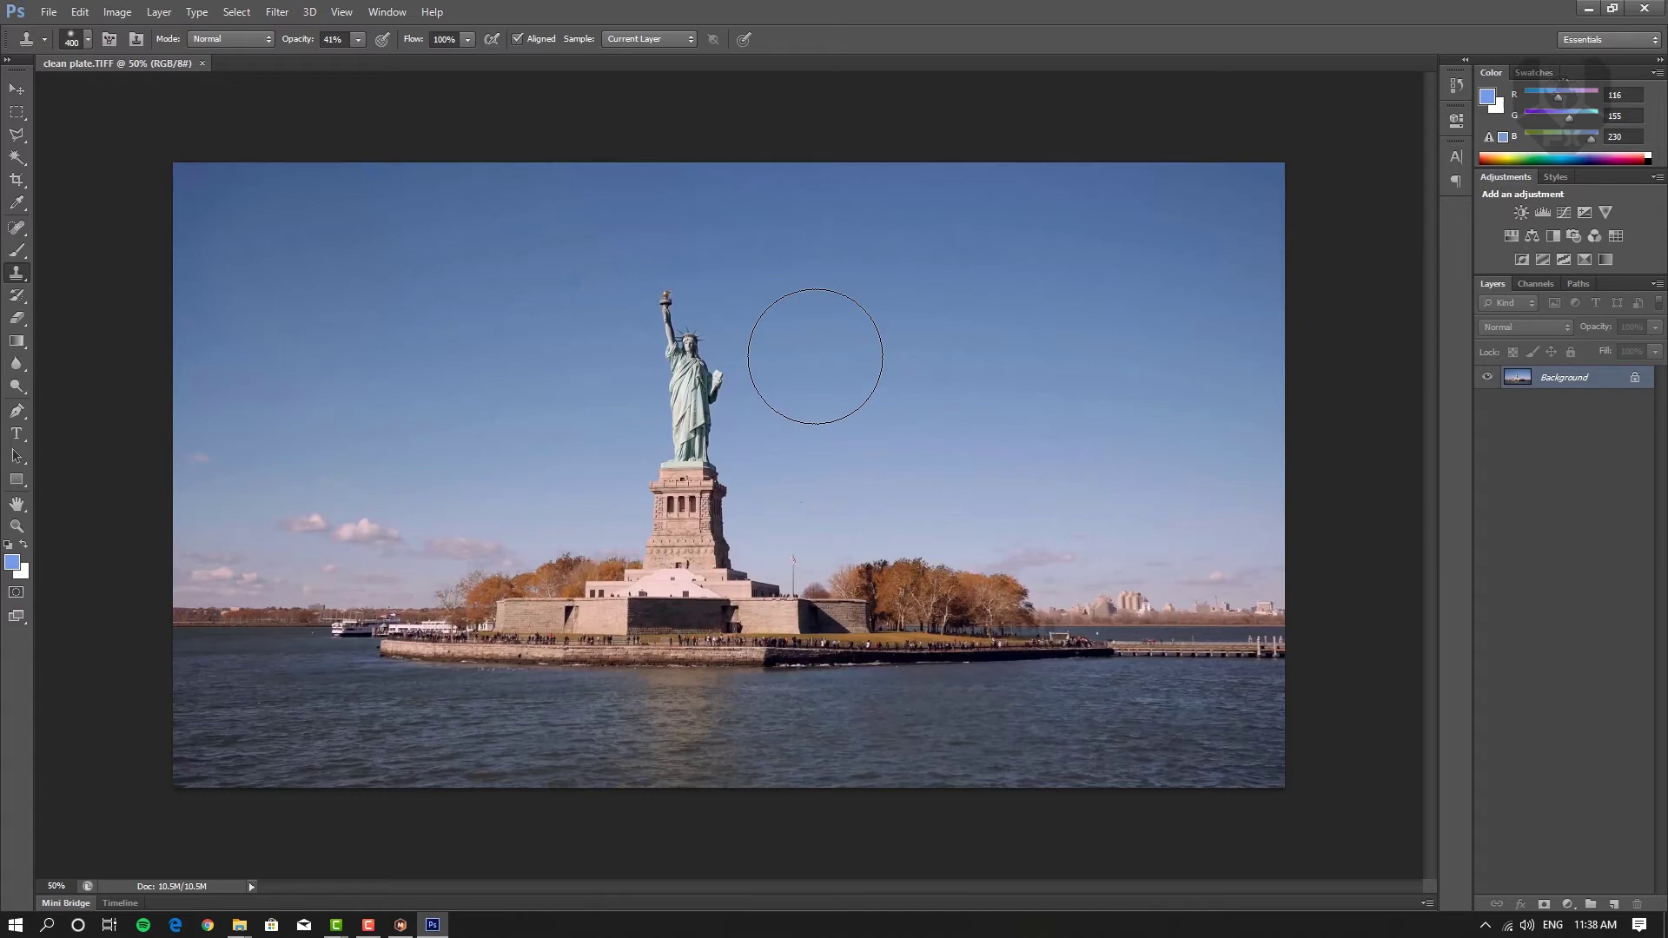
Step: Zoom in and draw a Polygonal Lasso selection around the statue above the pedestal
key(z)
drag(686, 414, 724, 271)
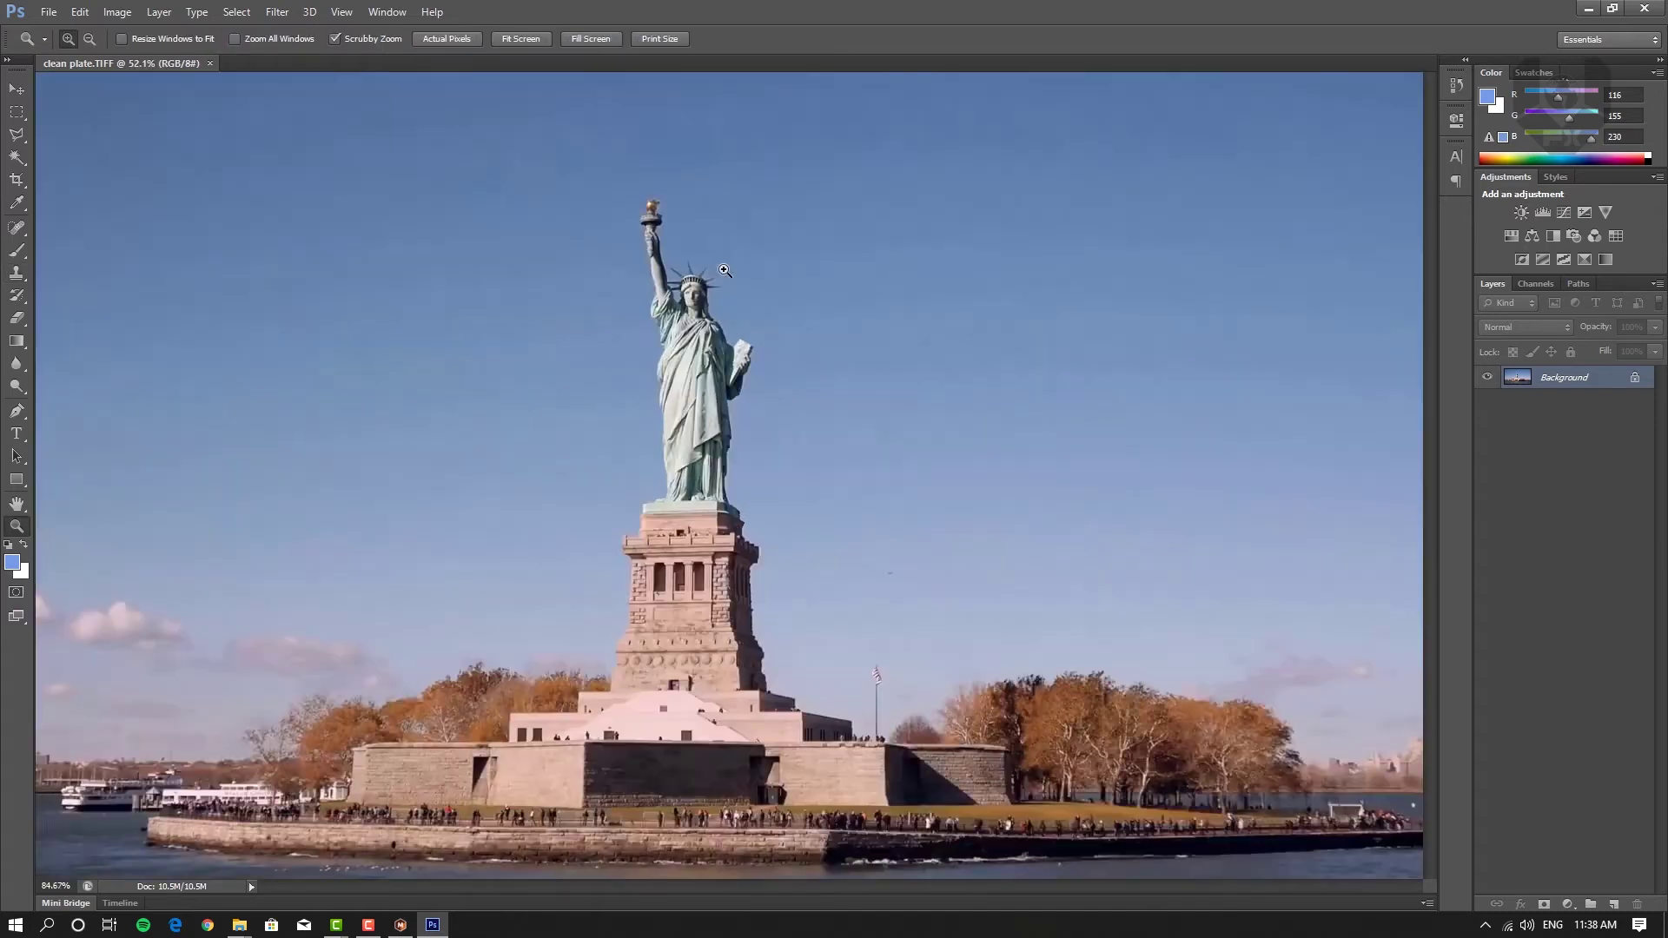
key(s)
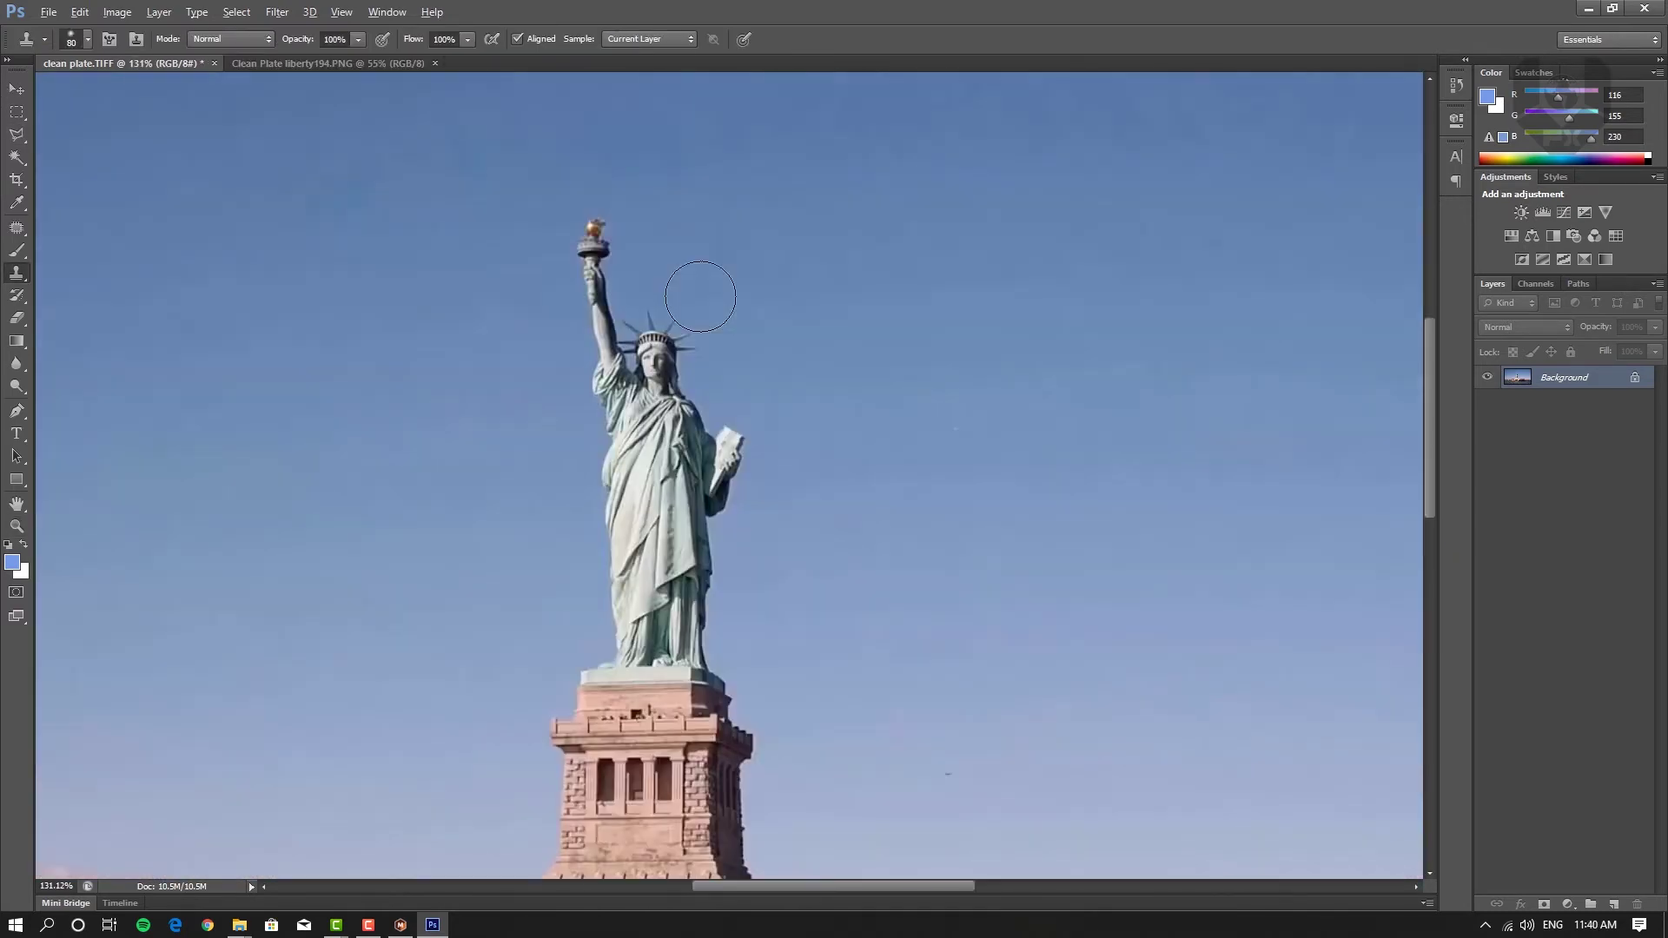
scroll(686, 278, down, 1)
key(l)
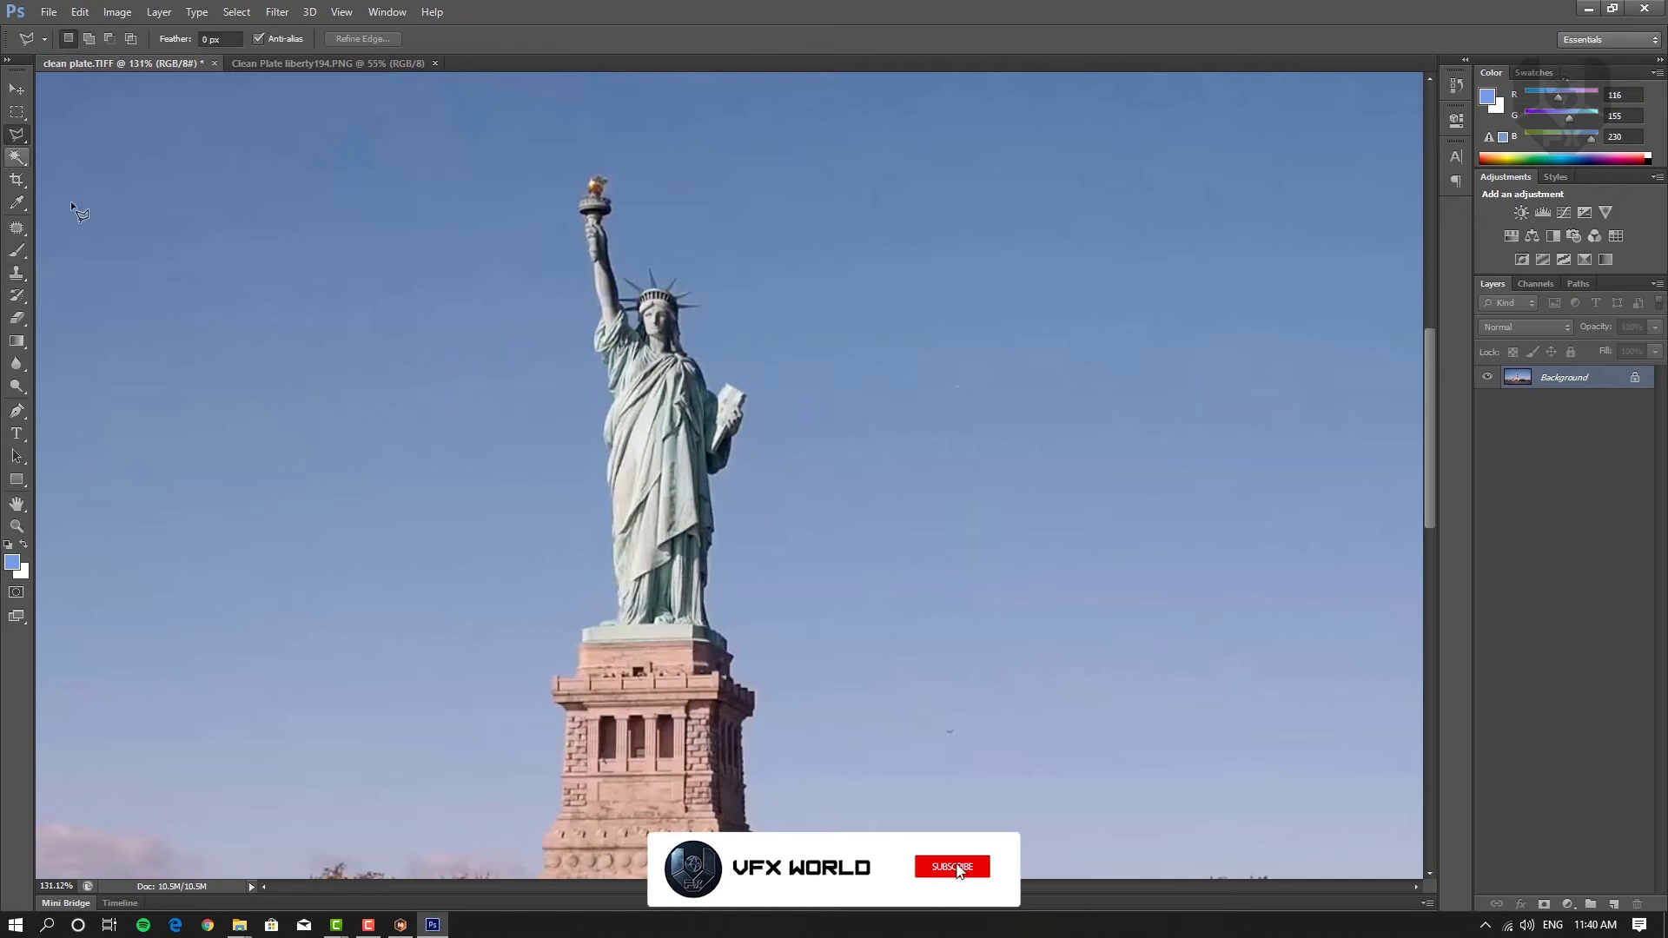
click(571, 508)
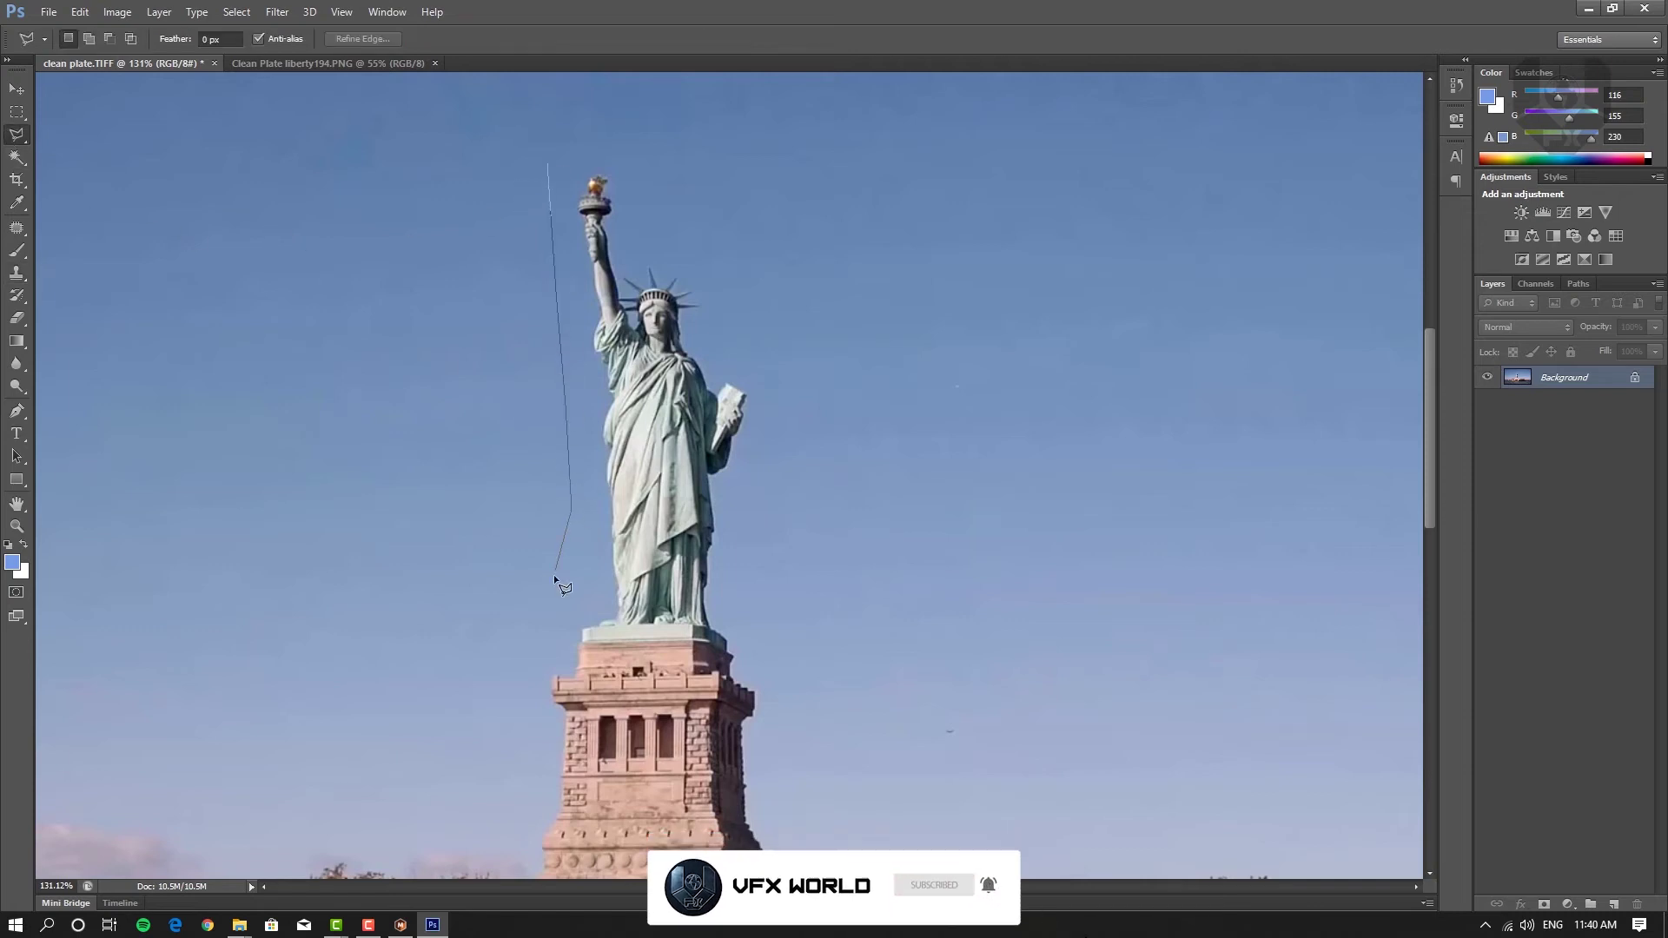
click(553, 577)
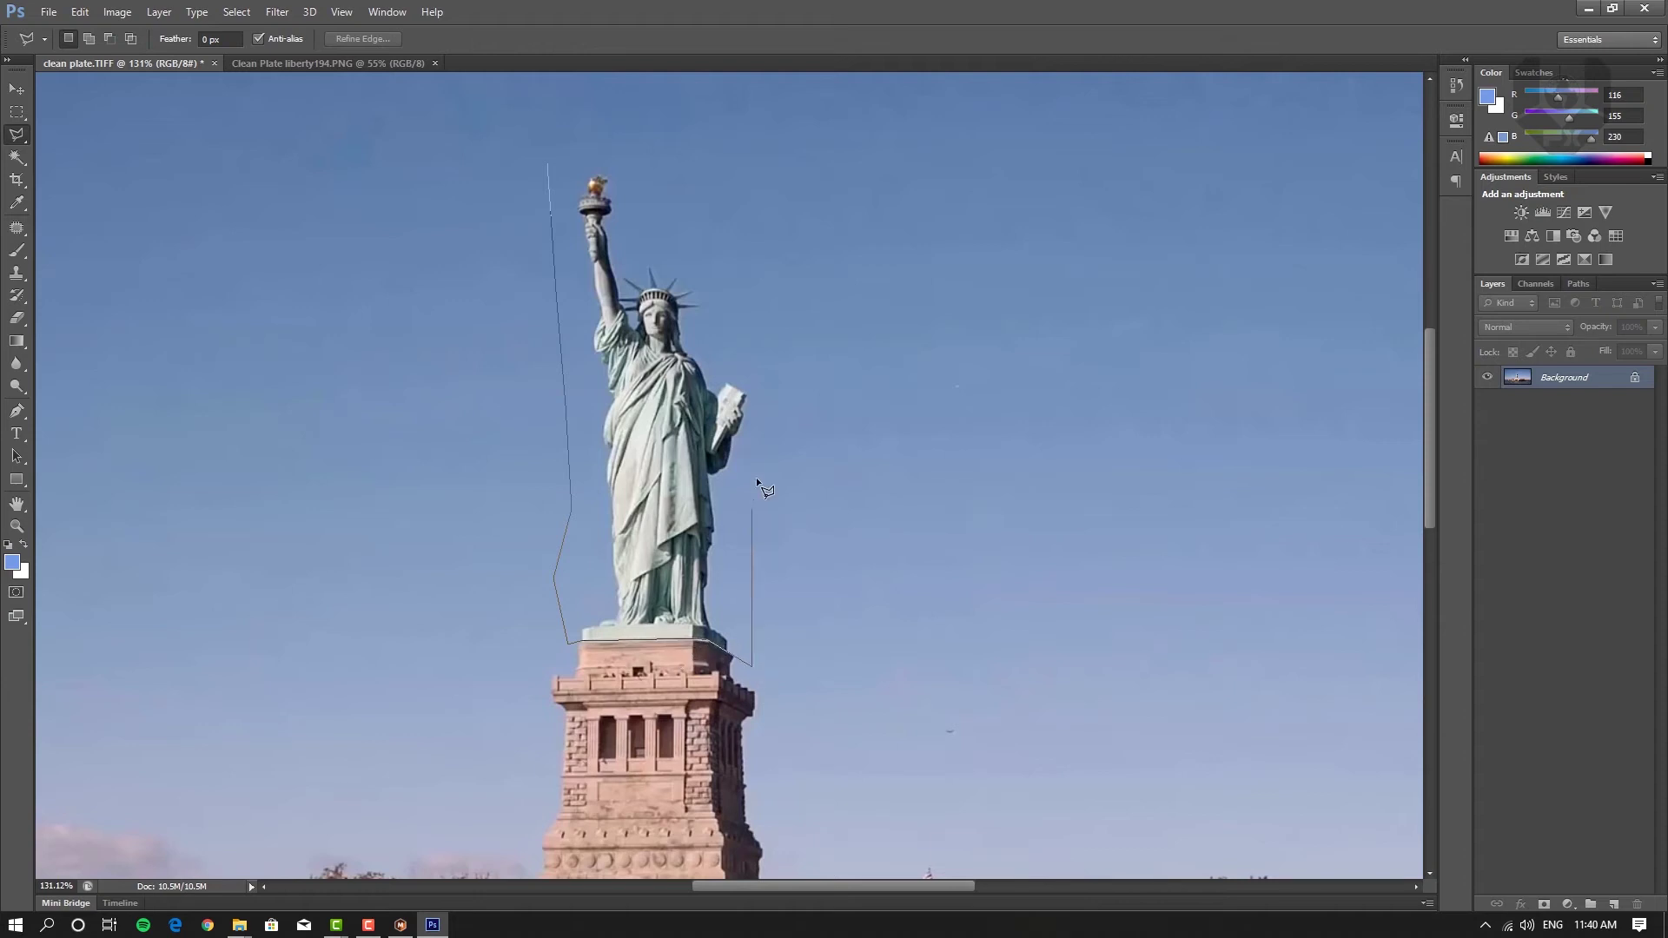
click(544, 162)
double_click(543, 186)
click(832, 343)
Step: Content-Aware Fill the statue selection with the surrounding sky
right_click(672, 268)
click(713, 514)
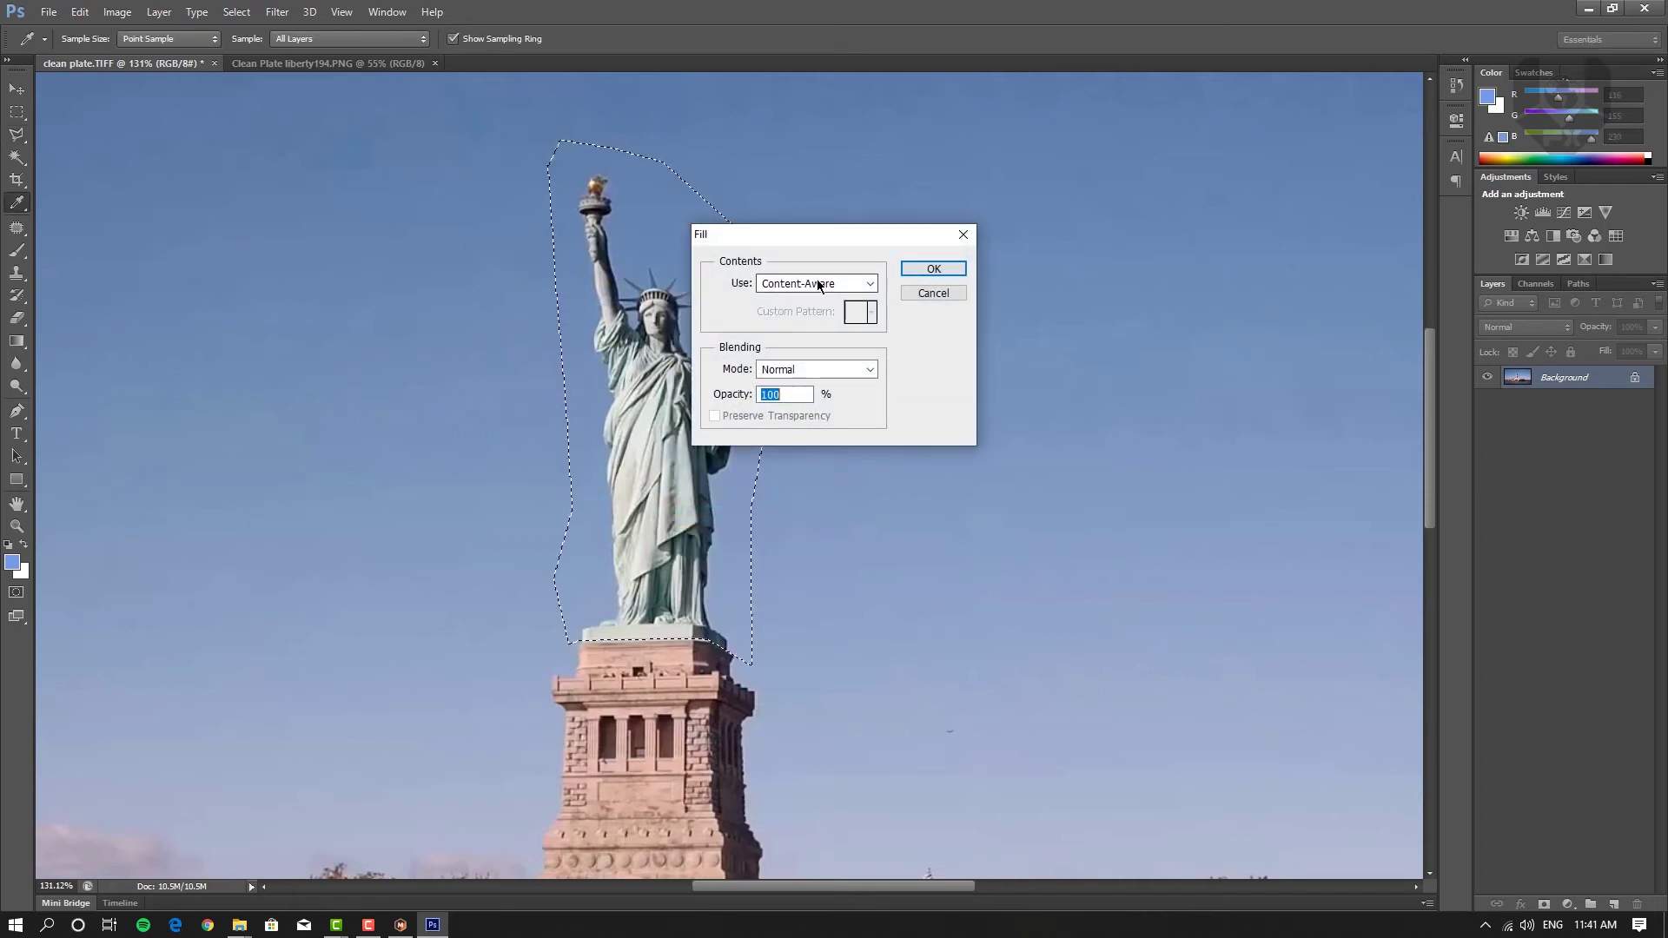
click(921, 267)
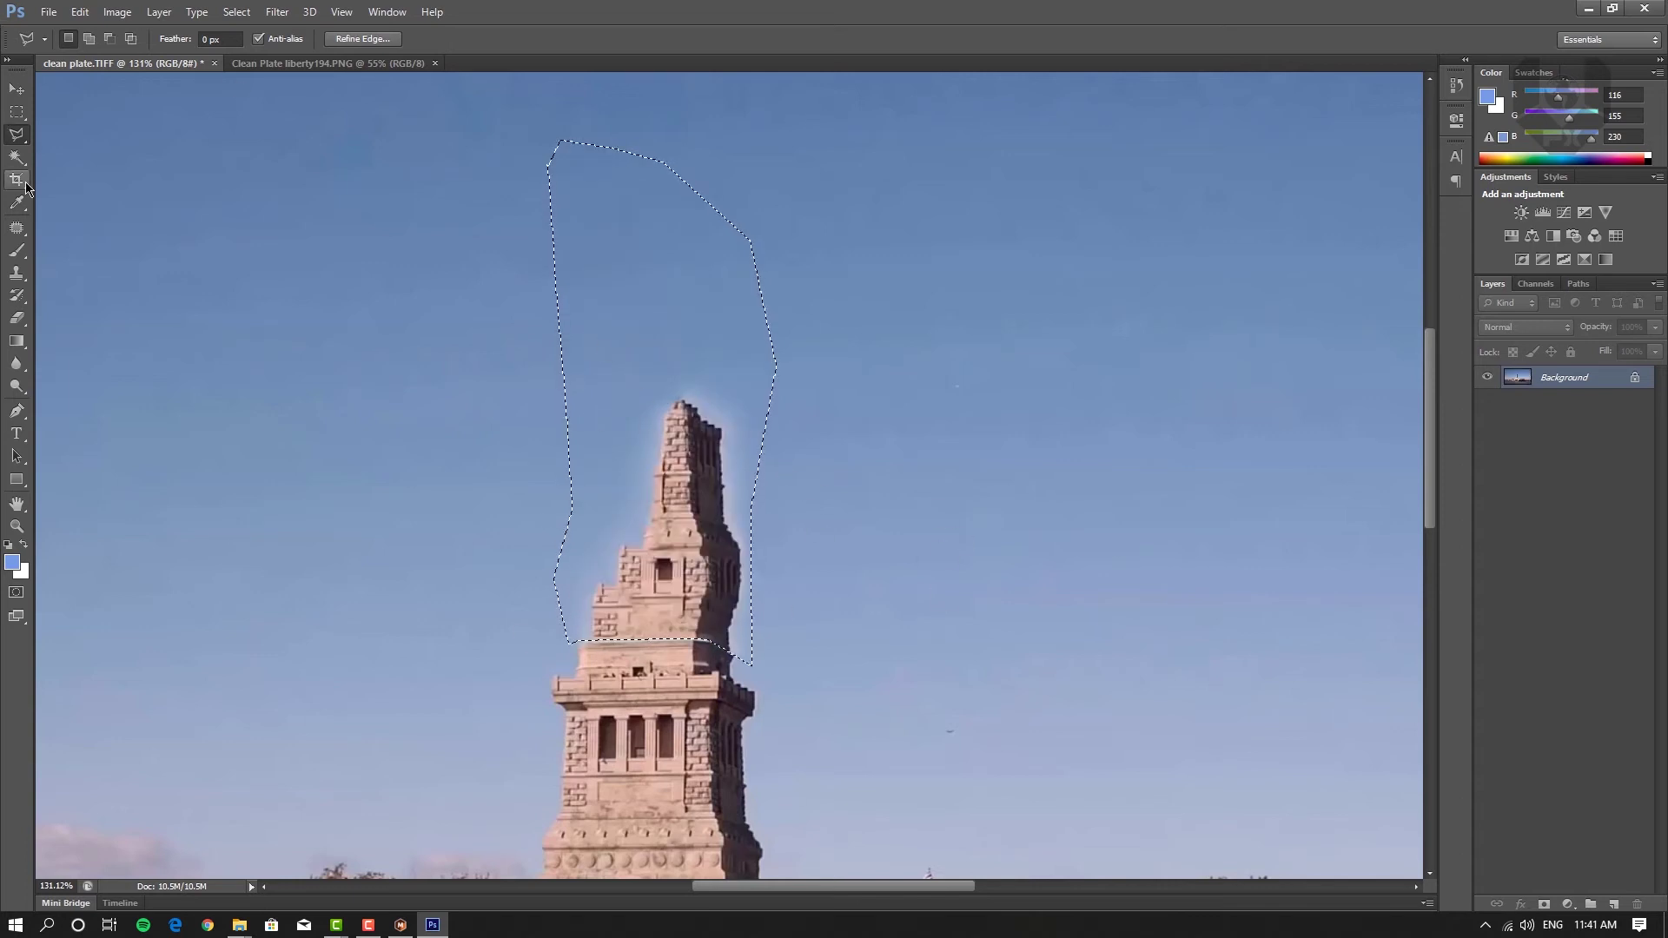
Step: Patch the leftover spire with sky, then clone-stamp sky over the smudge at brush size 200
click(17, 229)
mouse_move(647, 395)
mouse_down()
mouse_move(826, 394)
mouse_move(883, 417)
mouse_up()
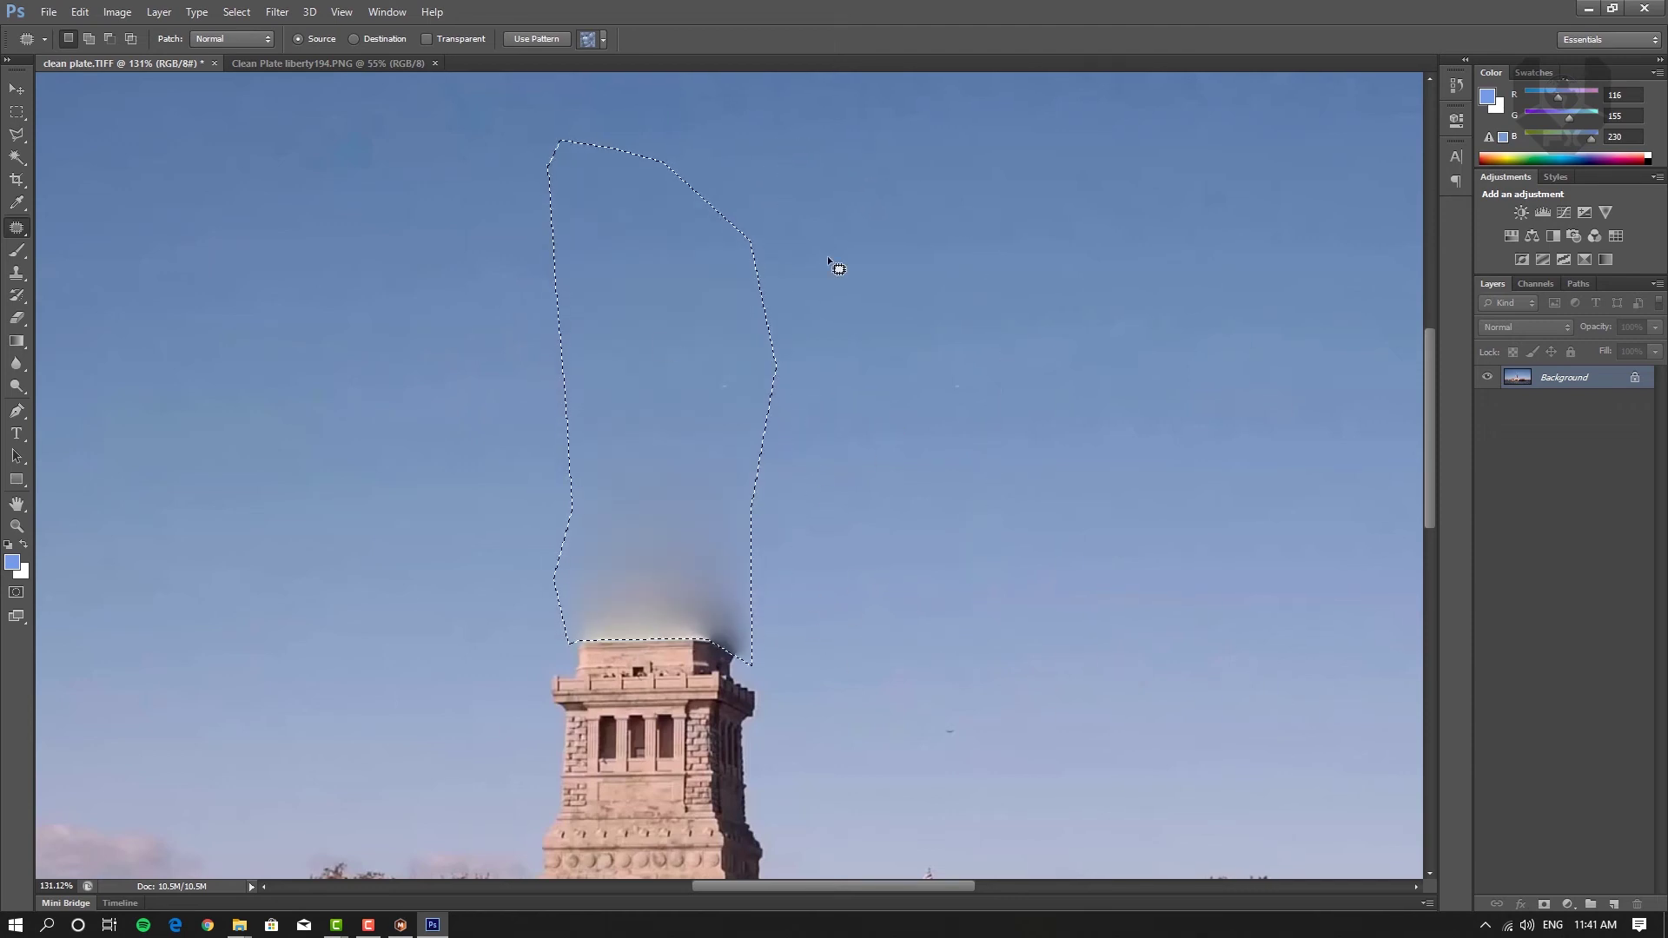
click(16, 273)
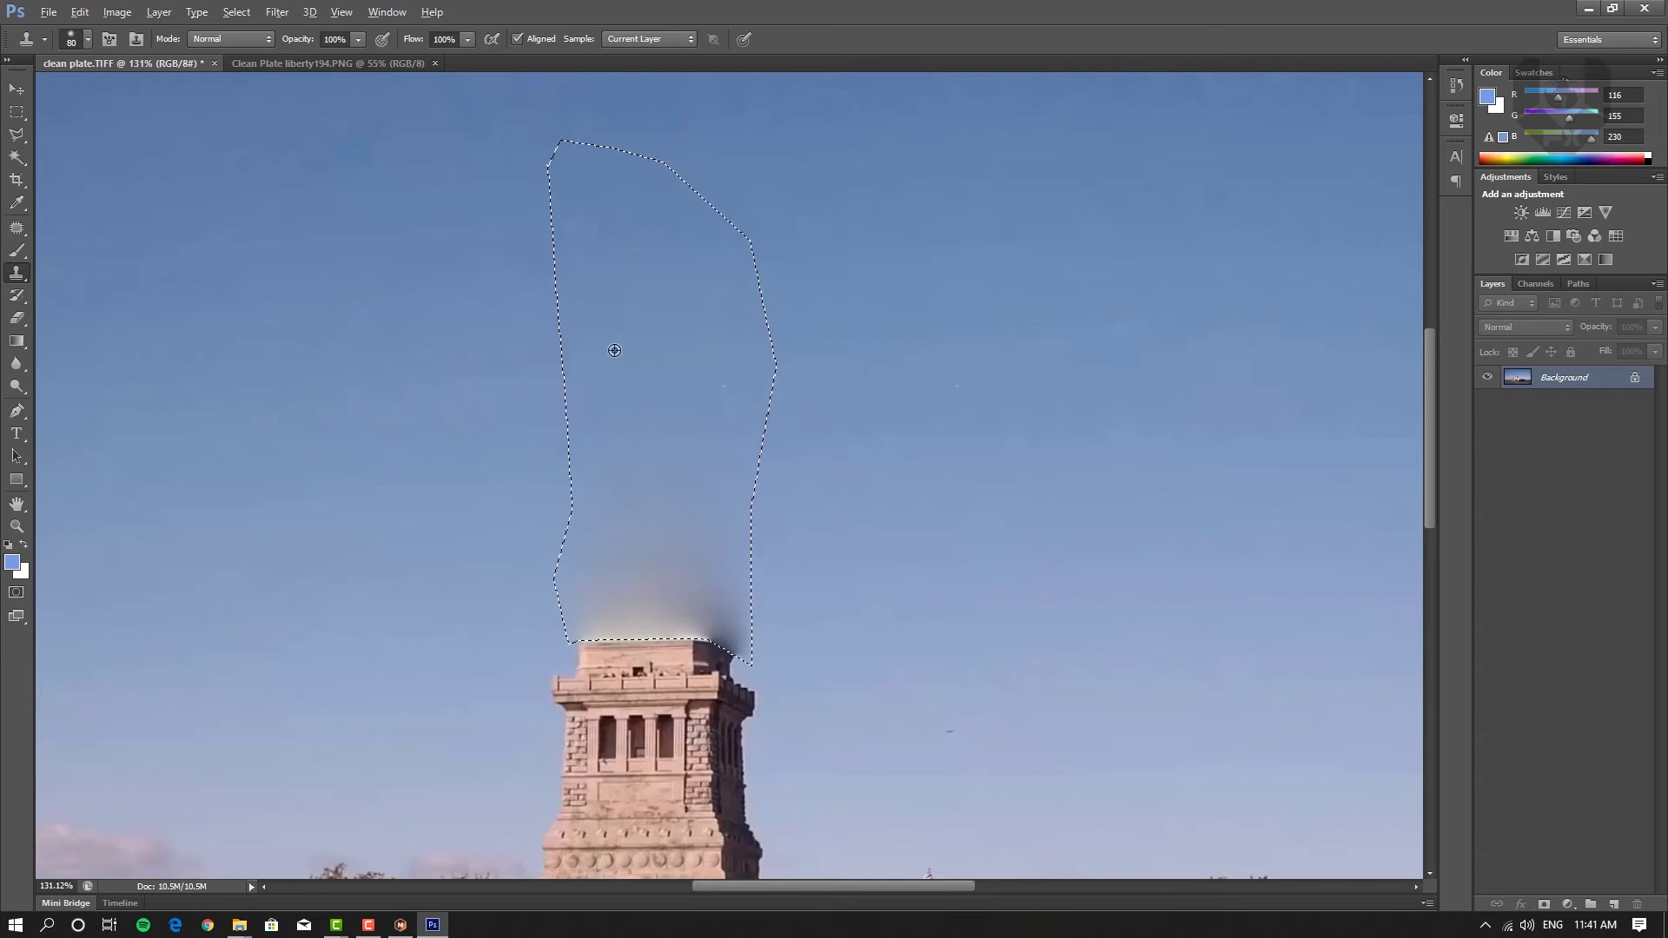
alt+click(513, 382)
key(bracketright)
key(bracketright)
key(bracketright)
key(bracketright)
key(bracketright)
key(bracketright)
alt+click(436, 566)
mouse_move(573, 608)
mouse_down()
mouse_move(607, 558)
mouse_move(711, 559)
mouse_move(695, 577)
mouse_up()
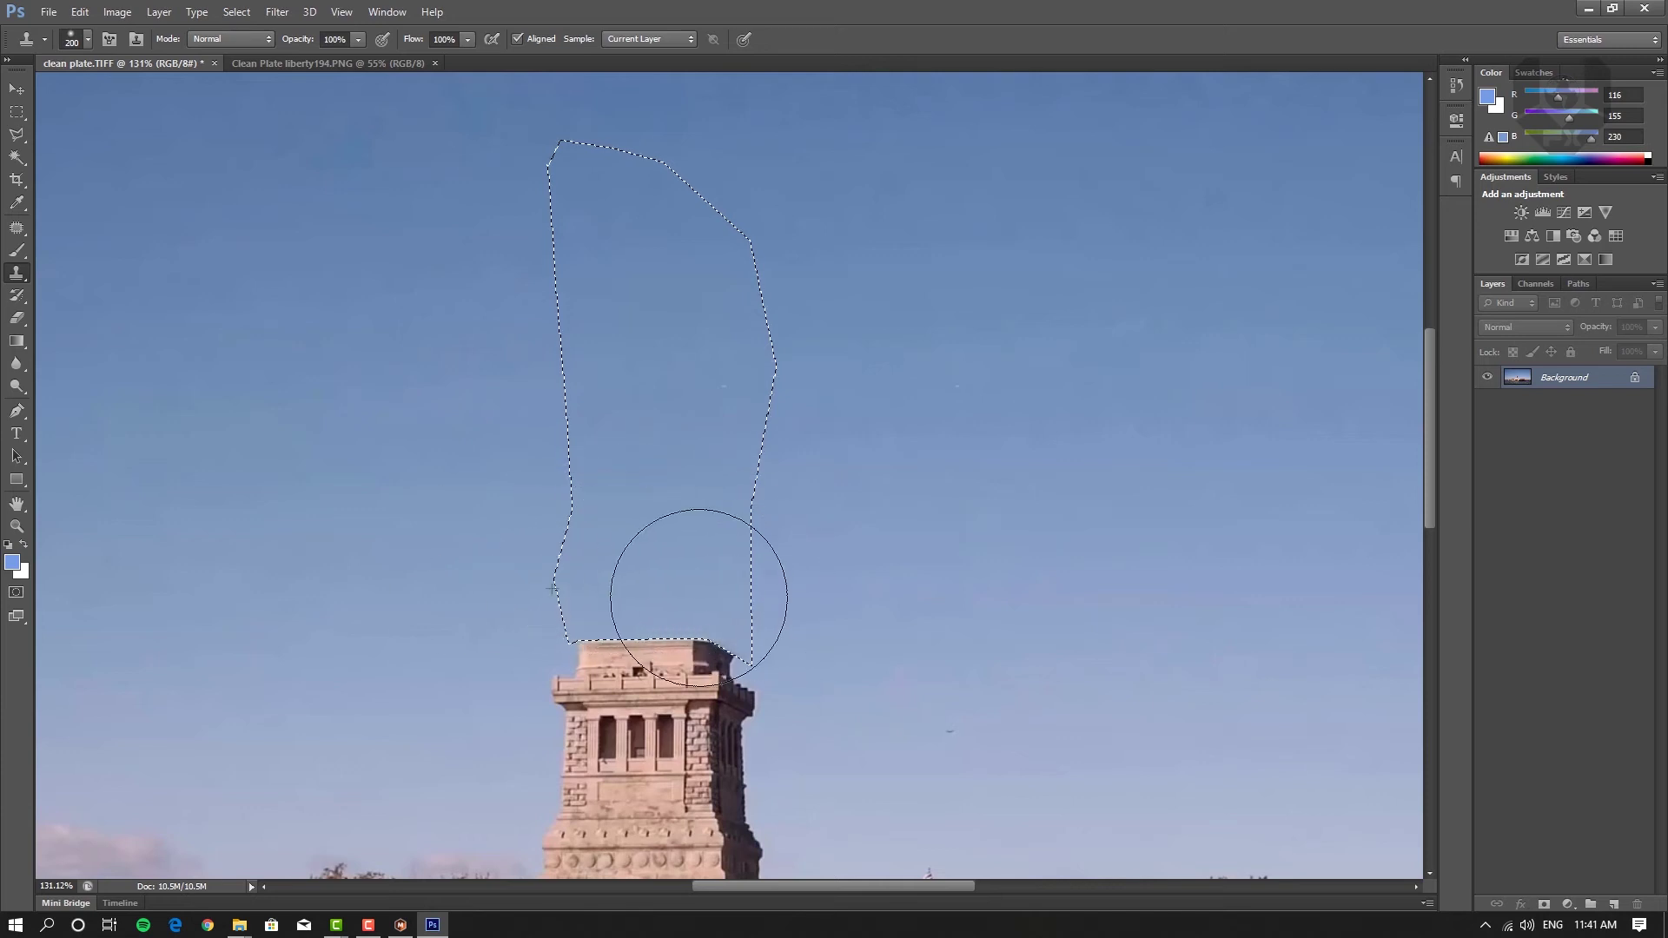
mouse_move(487, 477)
mouse_down()
mouse_move(640, 529)
mouse_move(555, 361)
mouse_move(718, 532)
mouse_move(655, 461)
mouse_up()
Step: Deselect, sample another patch of clean sky, and fit the whole image on screen
key(ctrl+d)
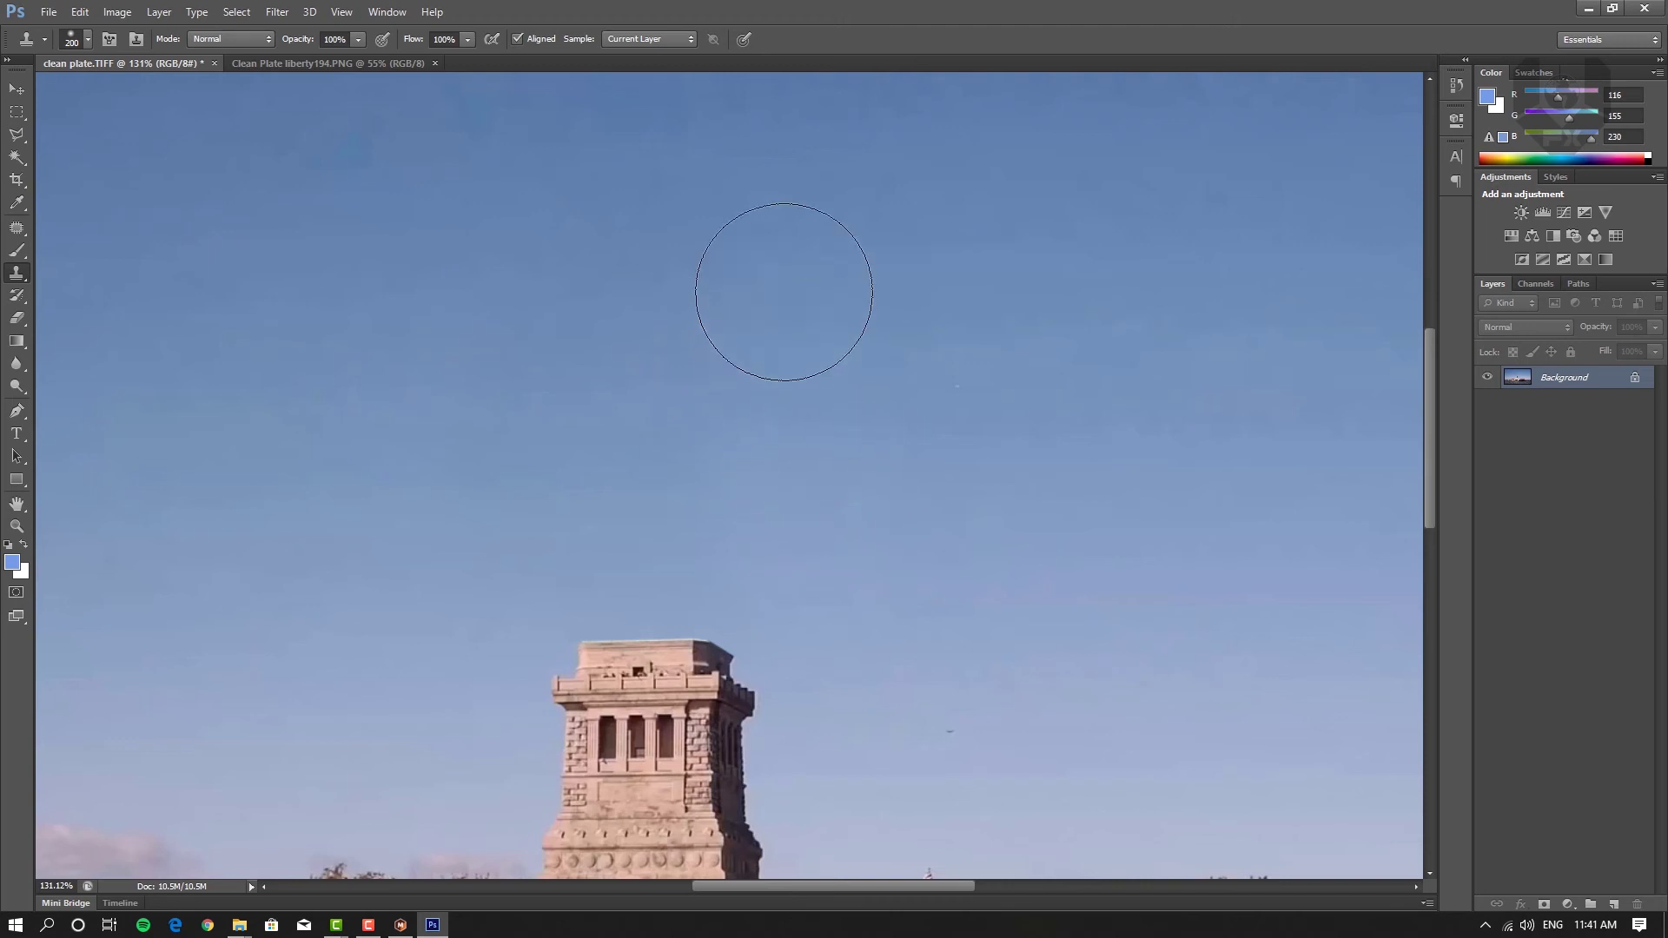
alt+click(368, 312)
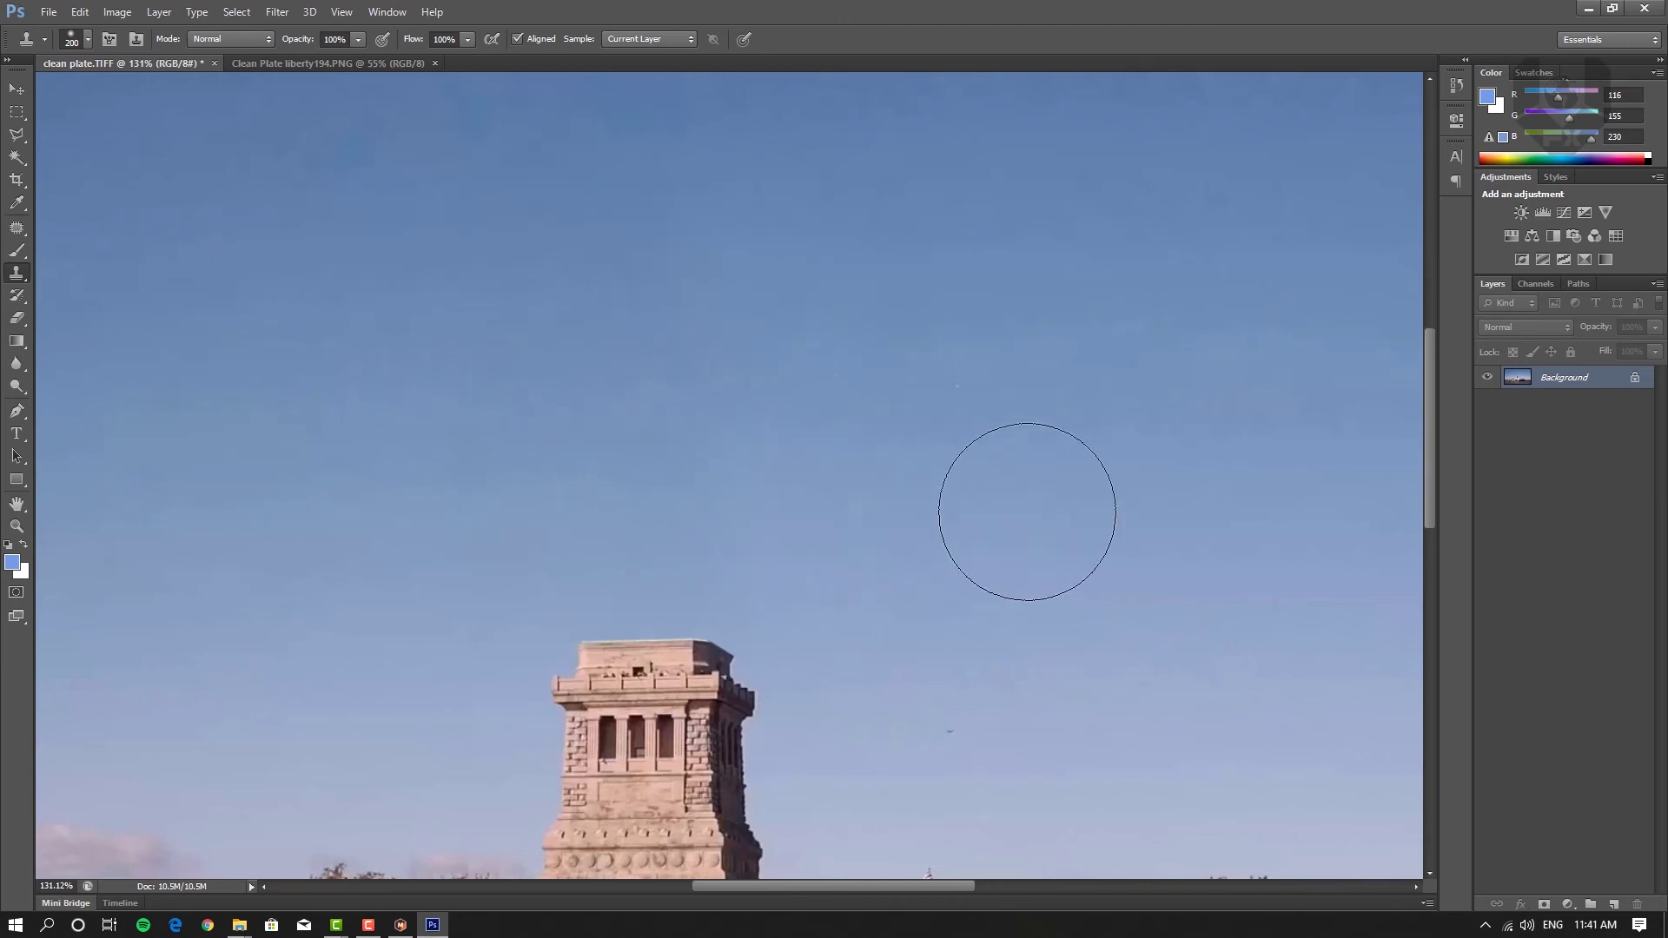
key(ctrl+0)
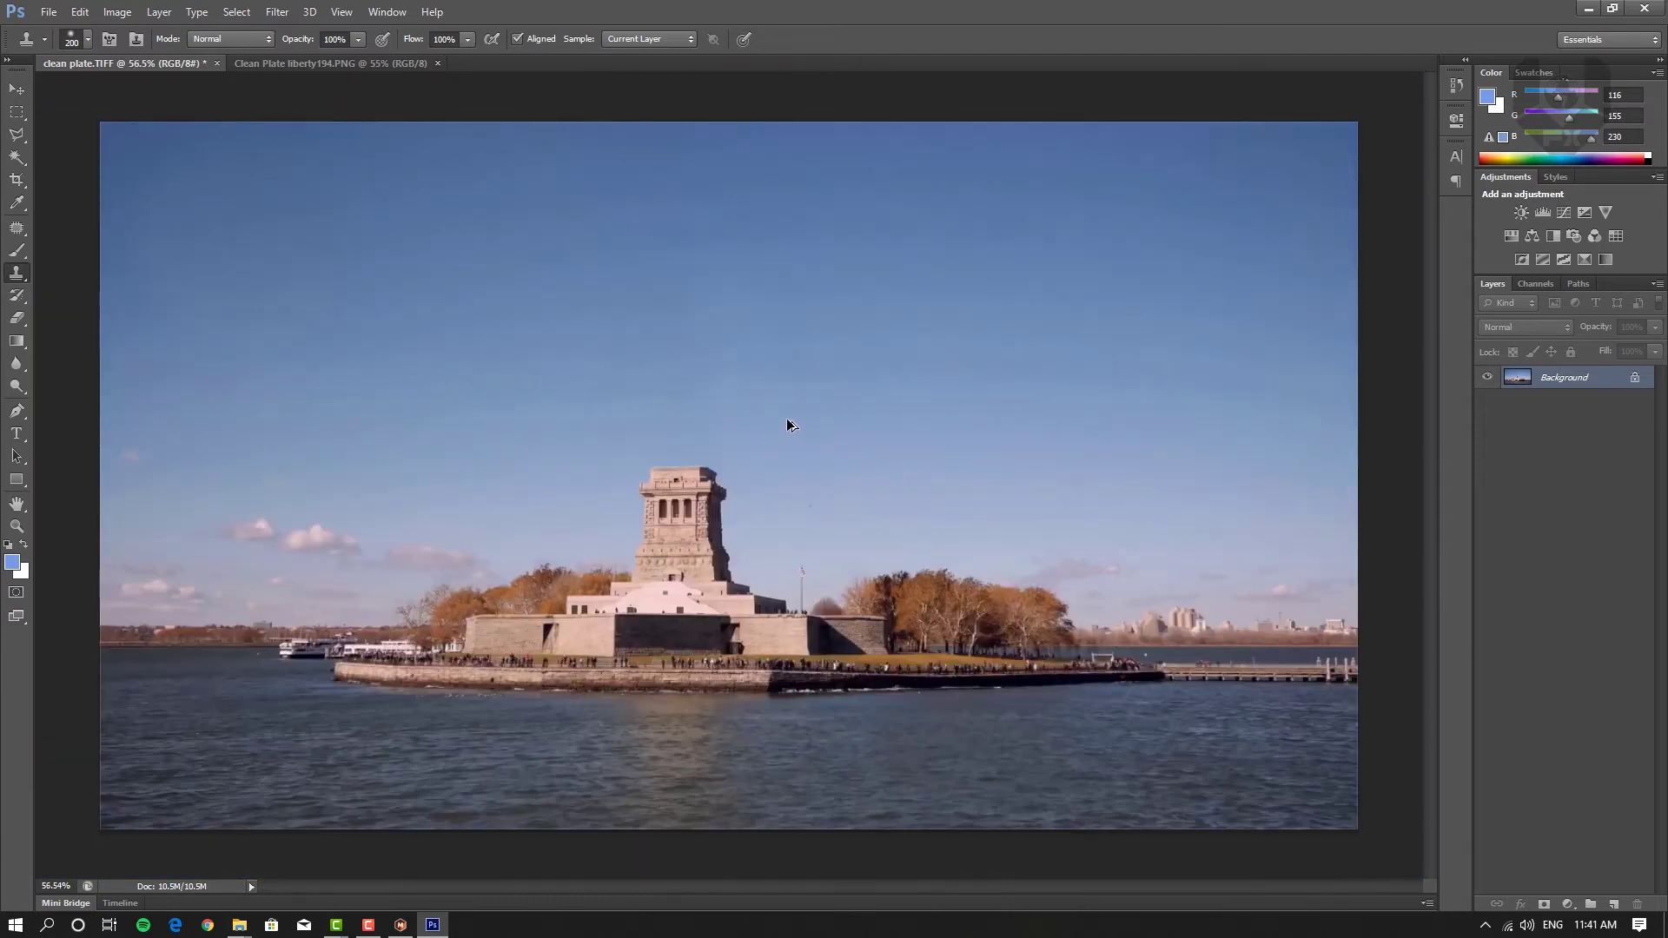
Step: Overwrite clean plate.TIFF with the cleaned image using uncompressed TIFF options, then return to Mocha Pro
key(ctrl+0)
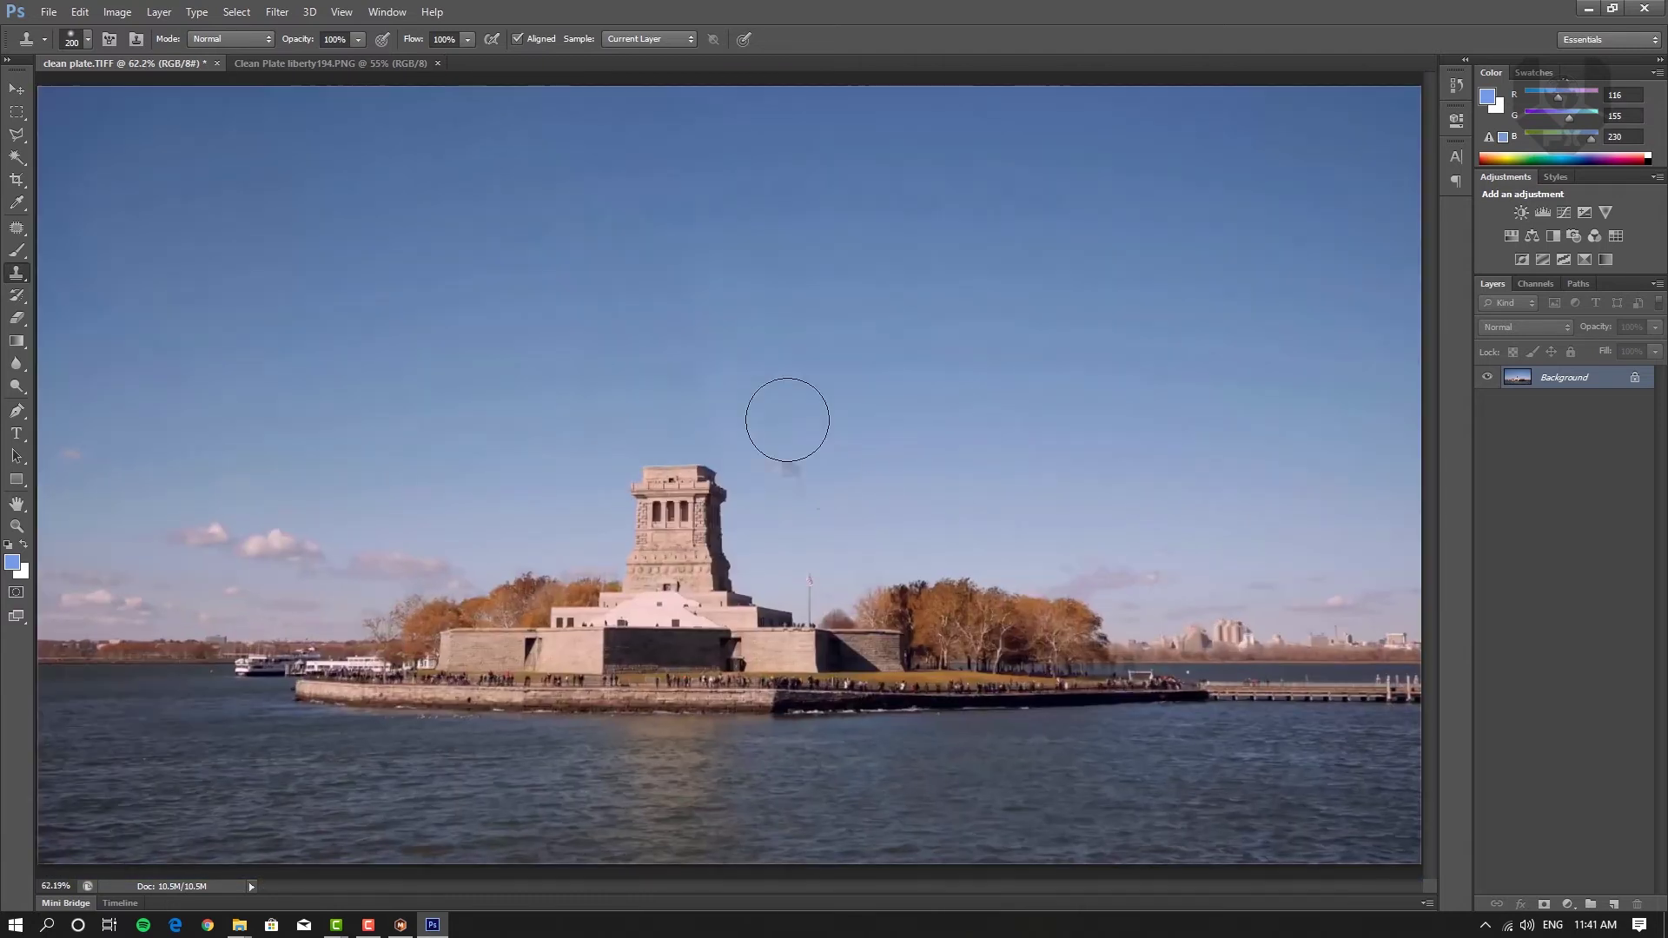
click(48, 12)
click(69, 217)
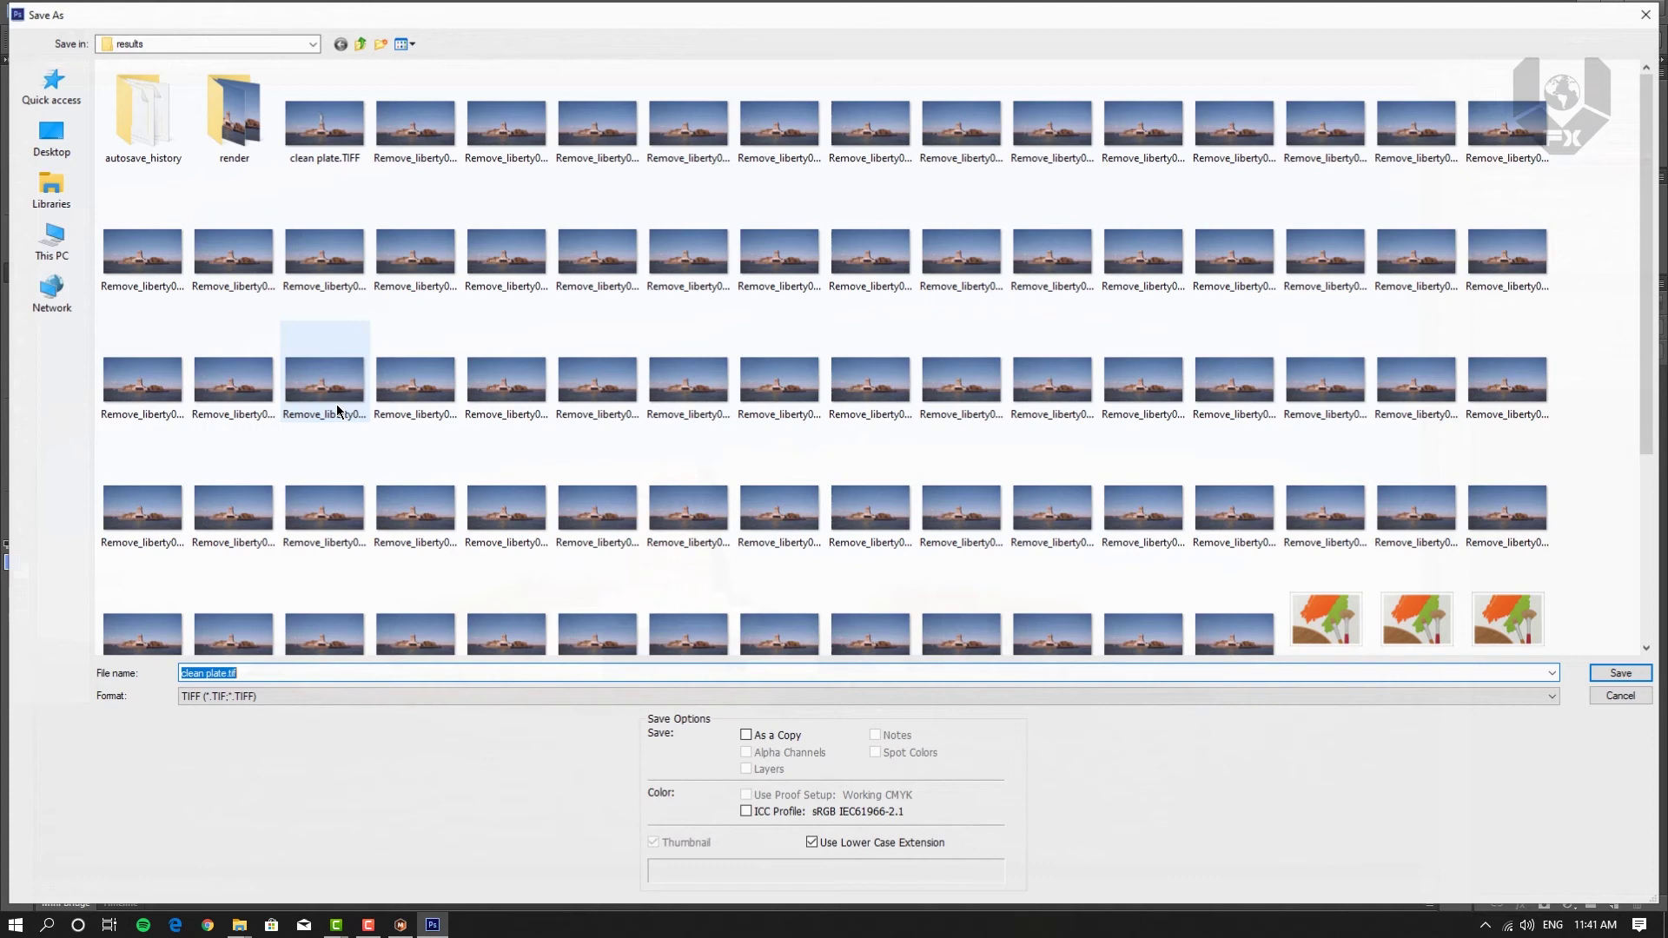
click(322, 130)
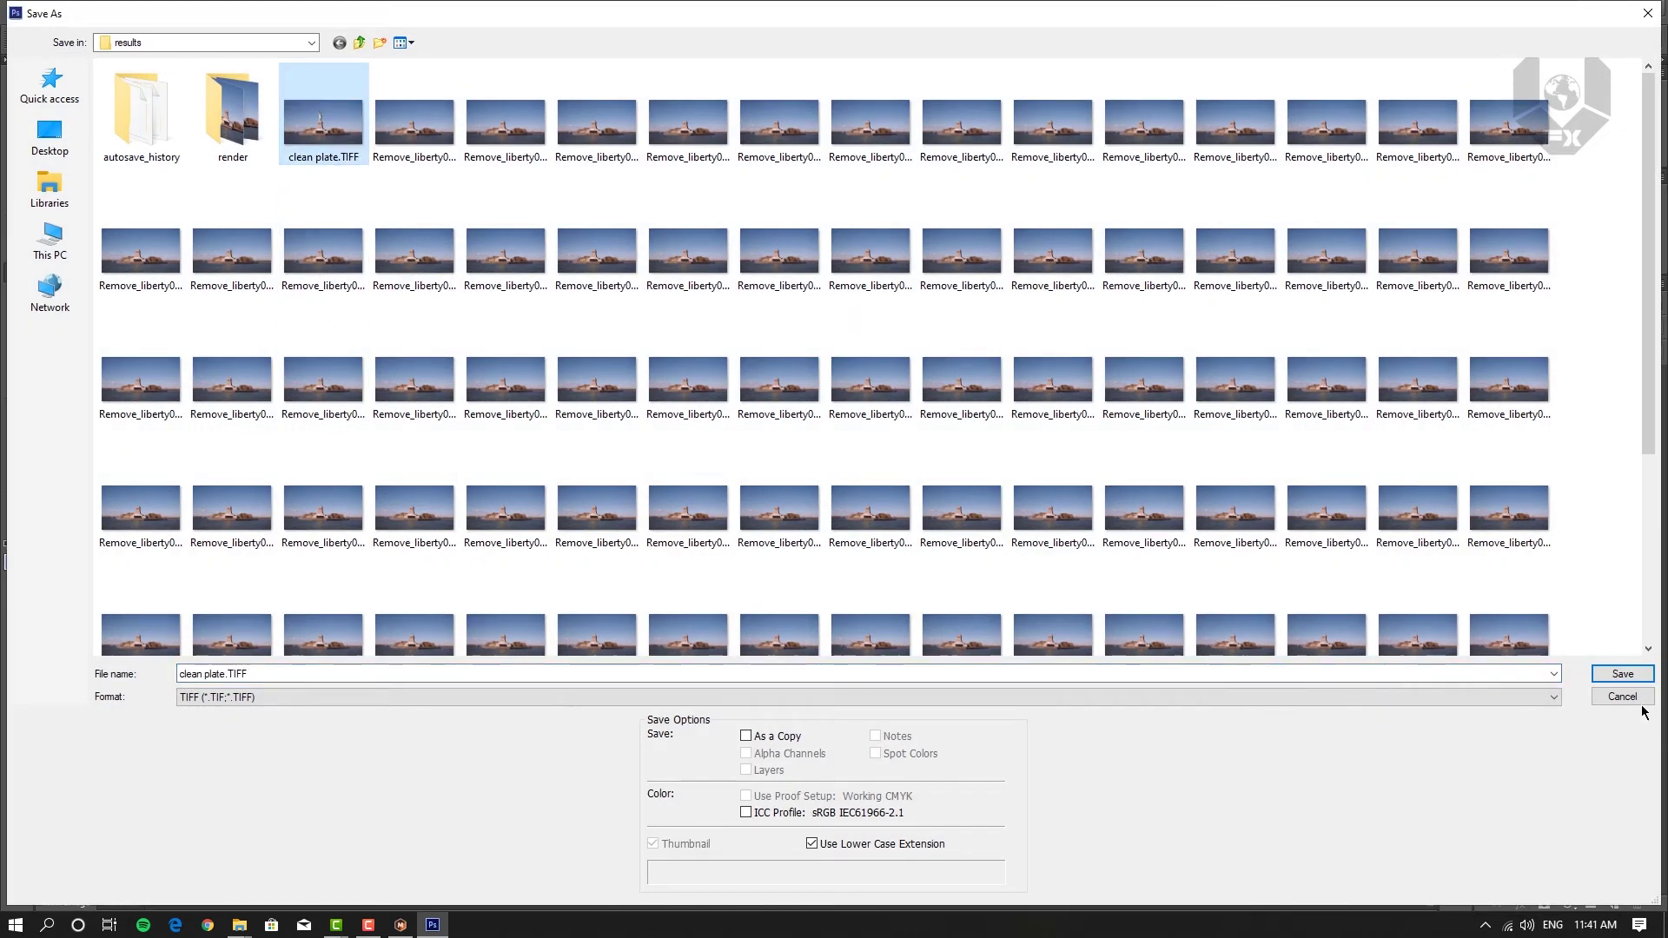
click(1623, 674)
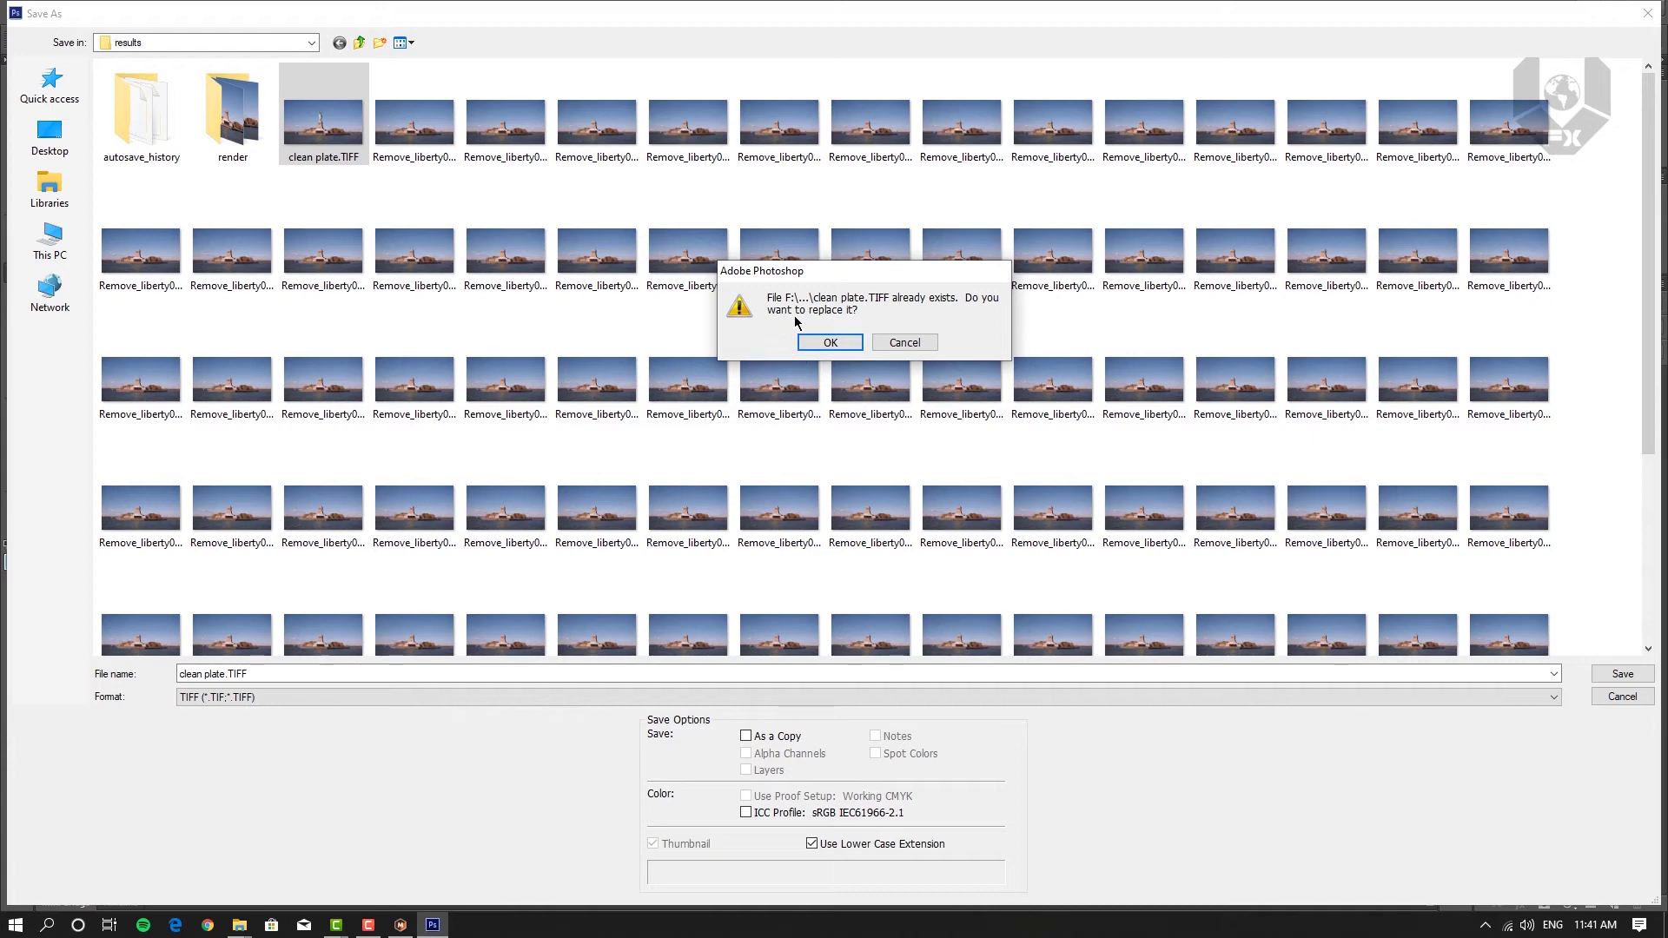
click(808, 345)
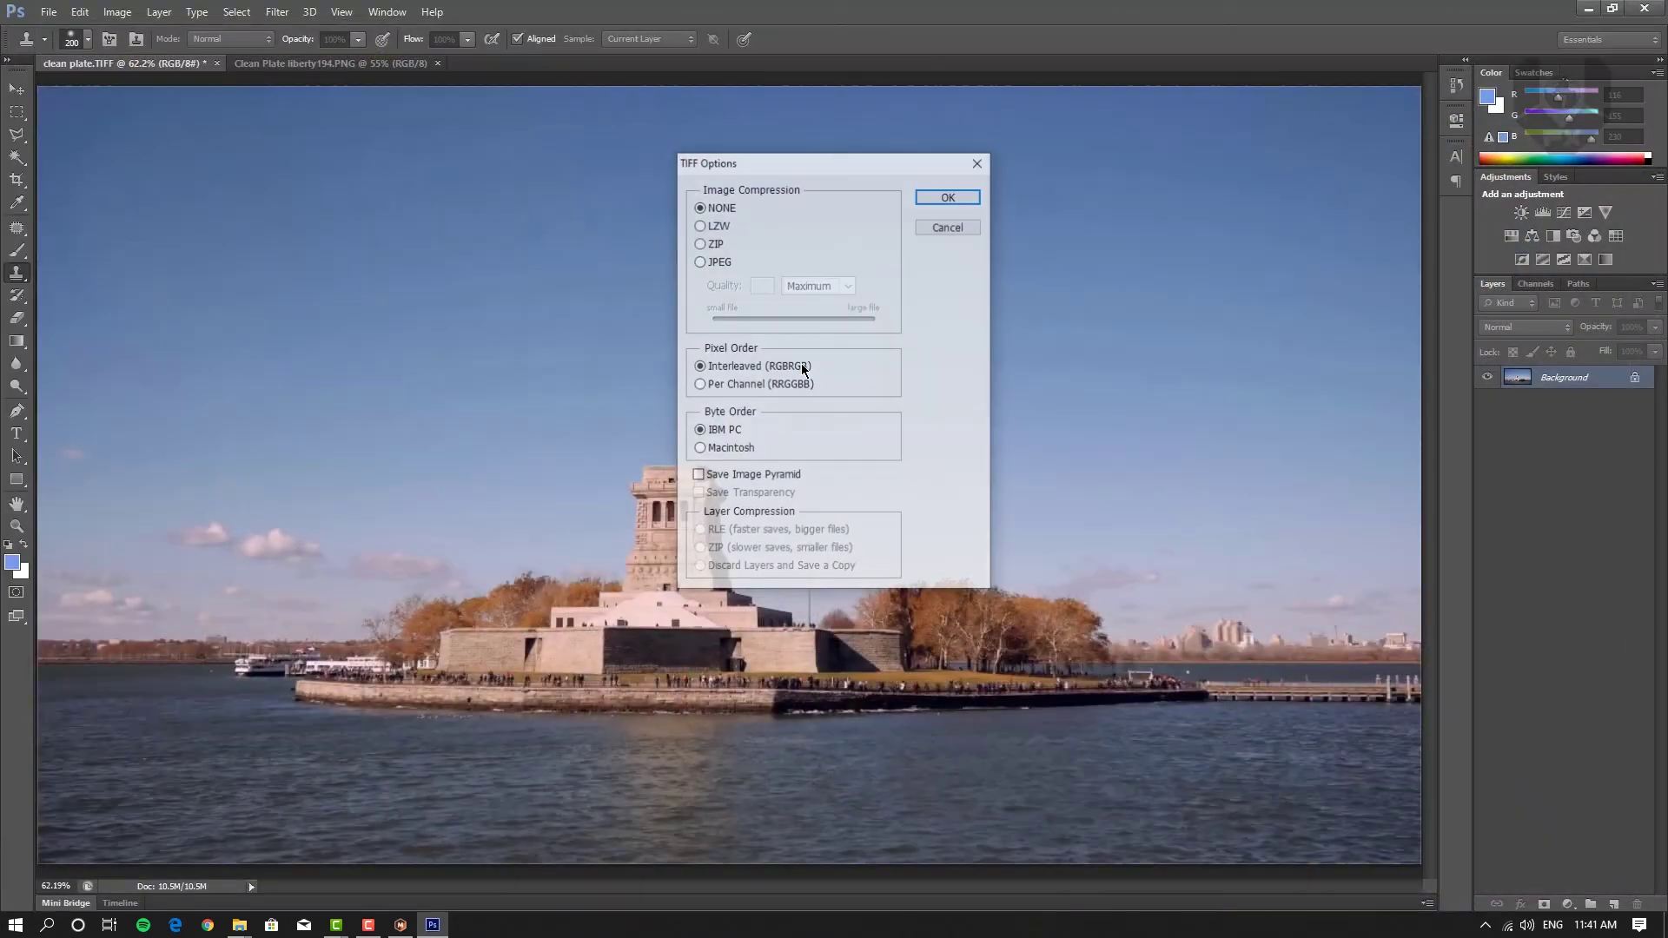
click(947, 196)
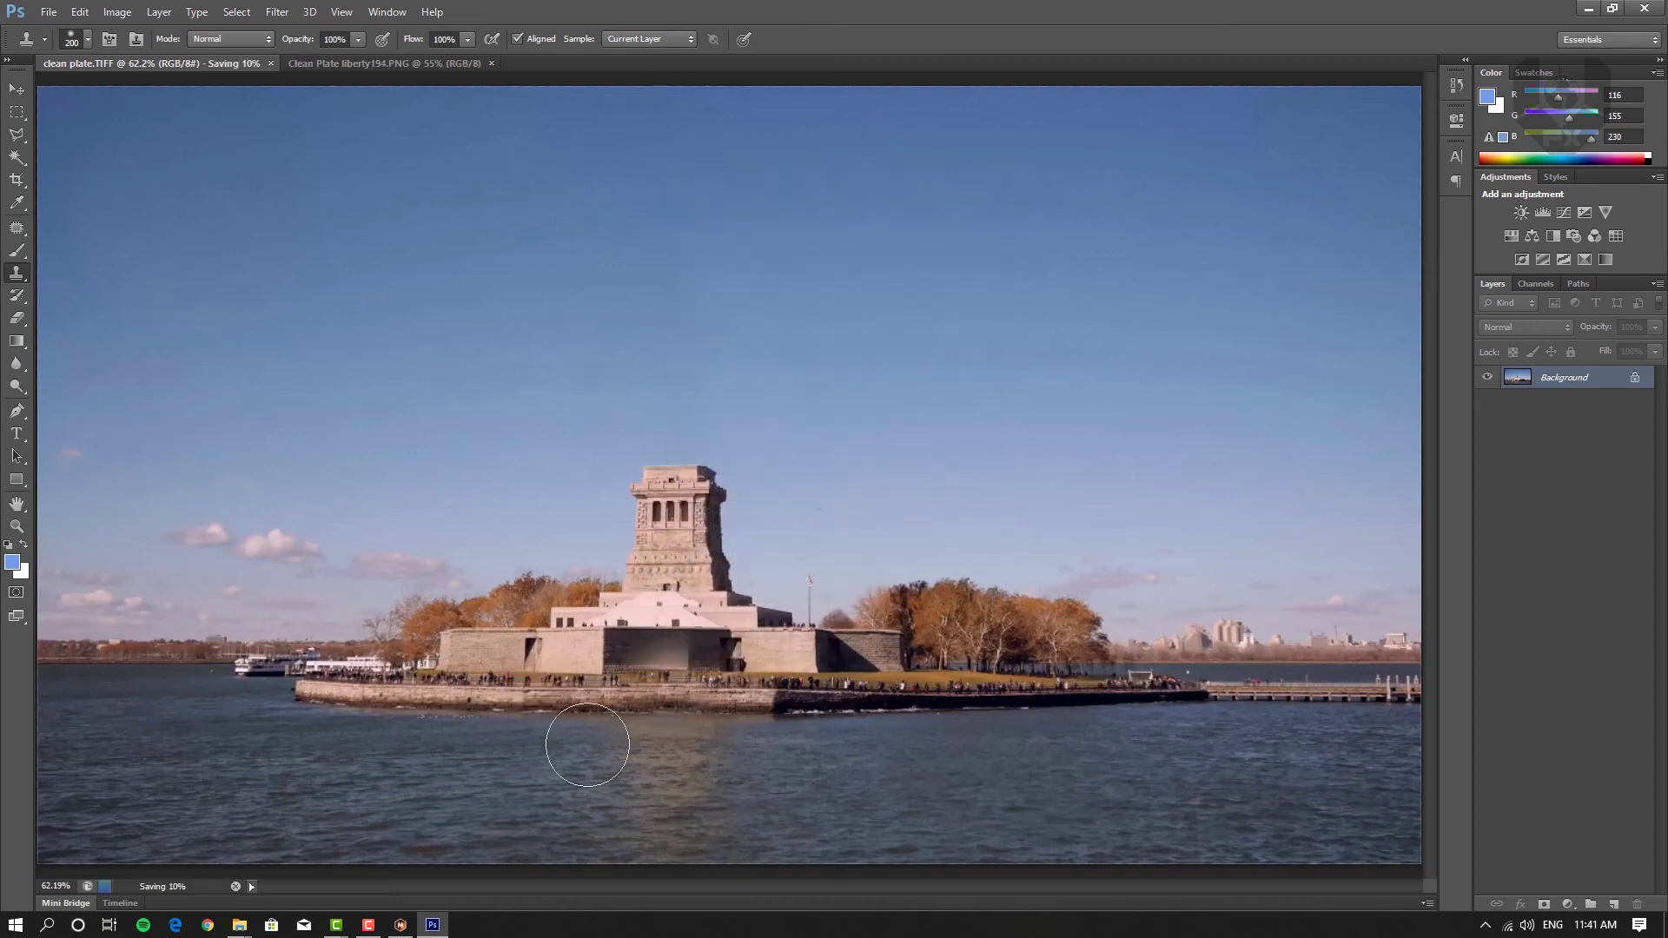
click(401, 924)
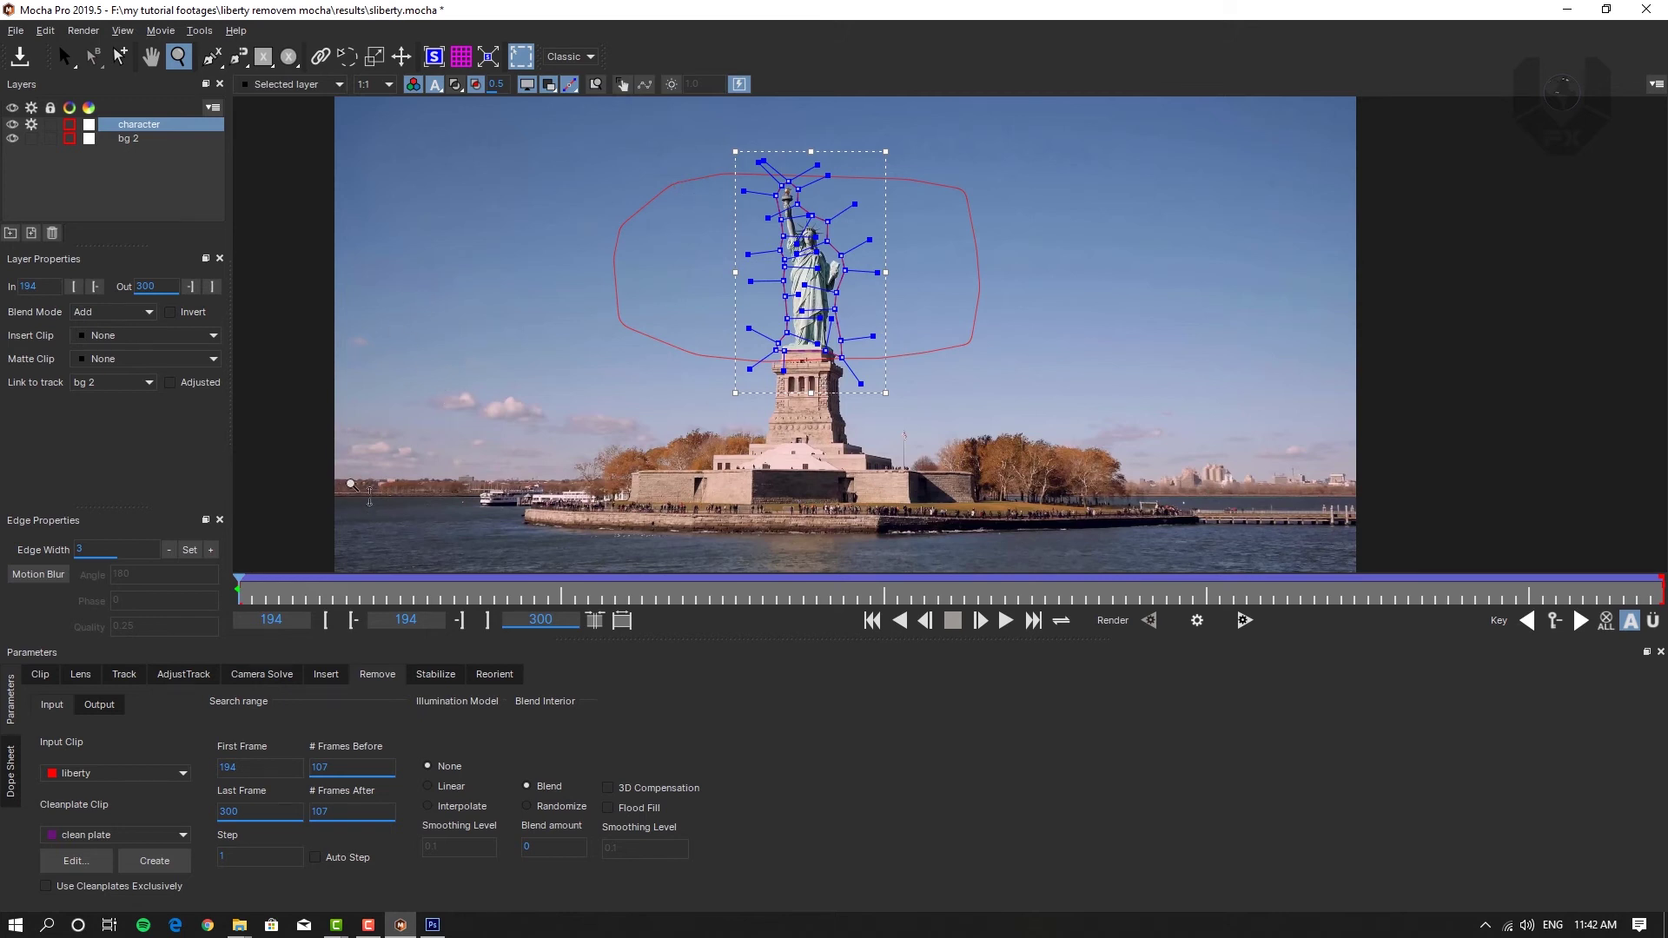
Step: Use the 'clean plate' clip exclusively, with Linear illumination and a blend amount of 25
click(121, 837)
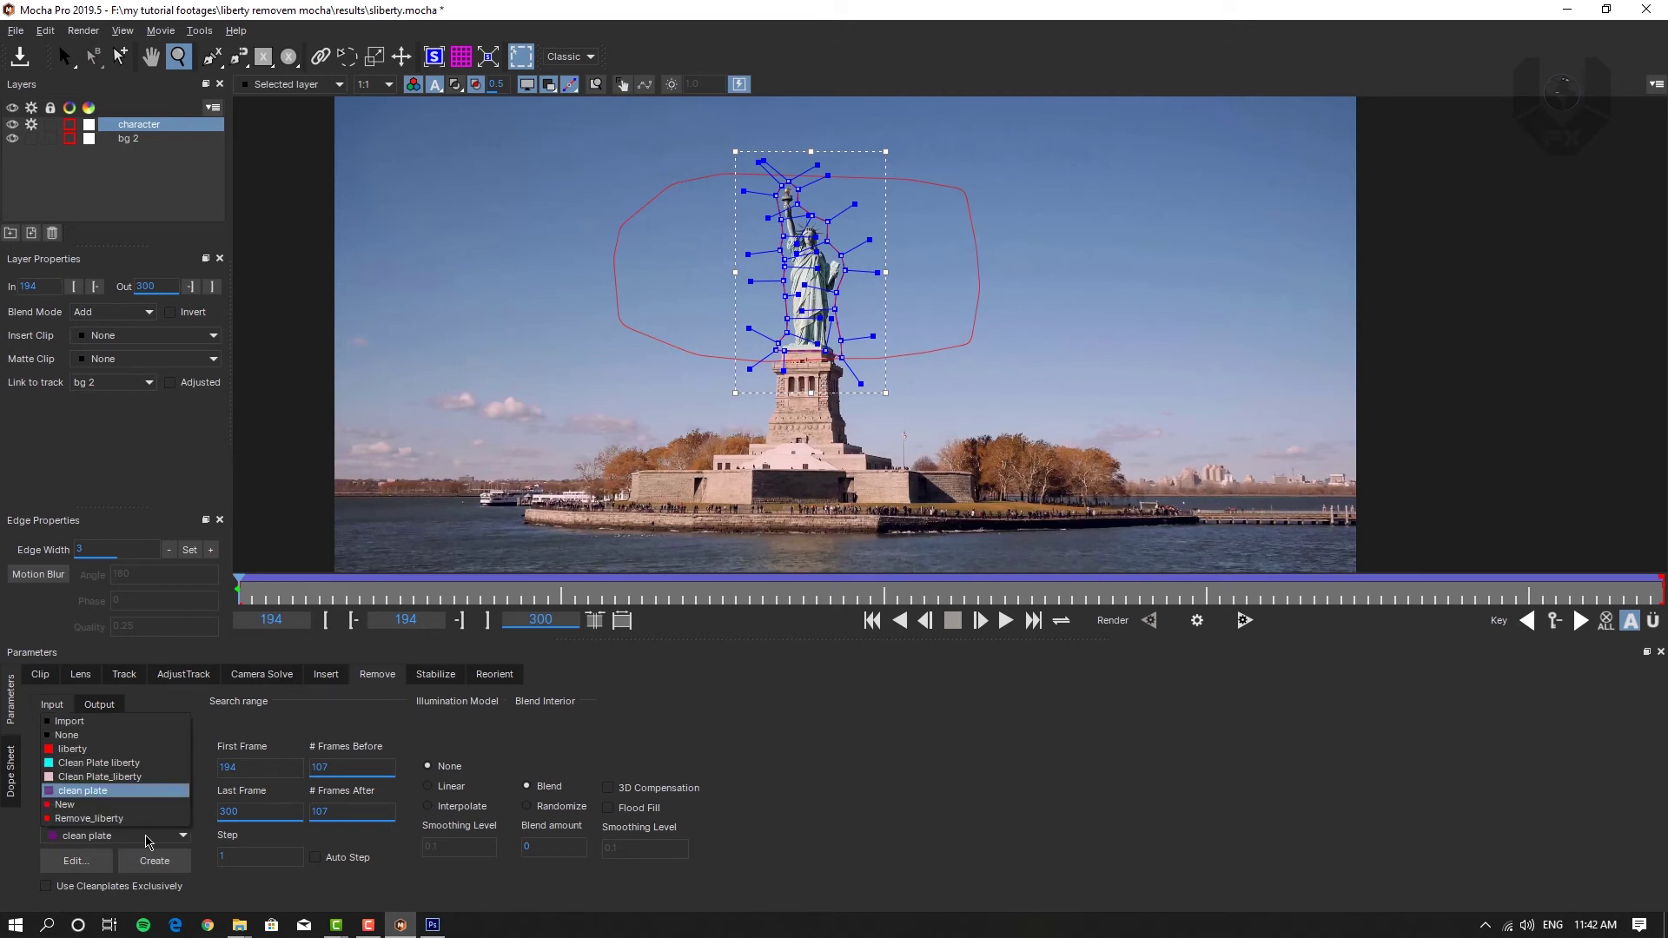
click(120, 791)
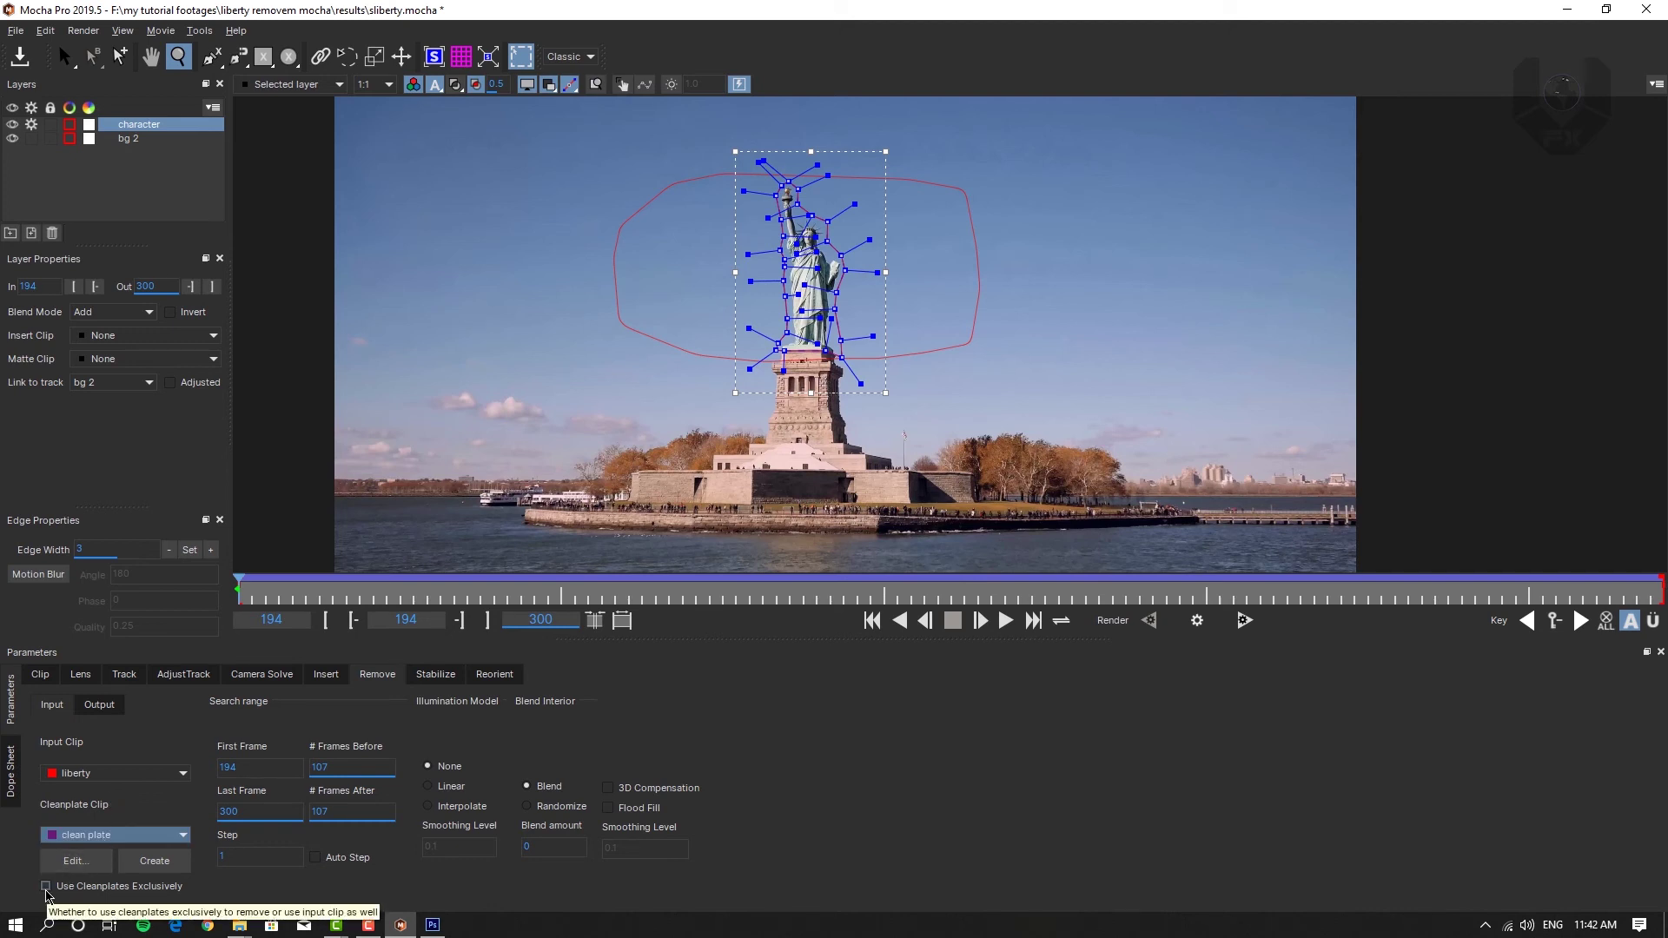
click(46, 887)
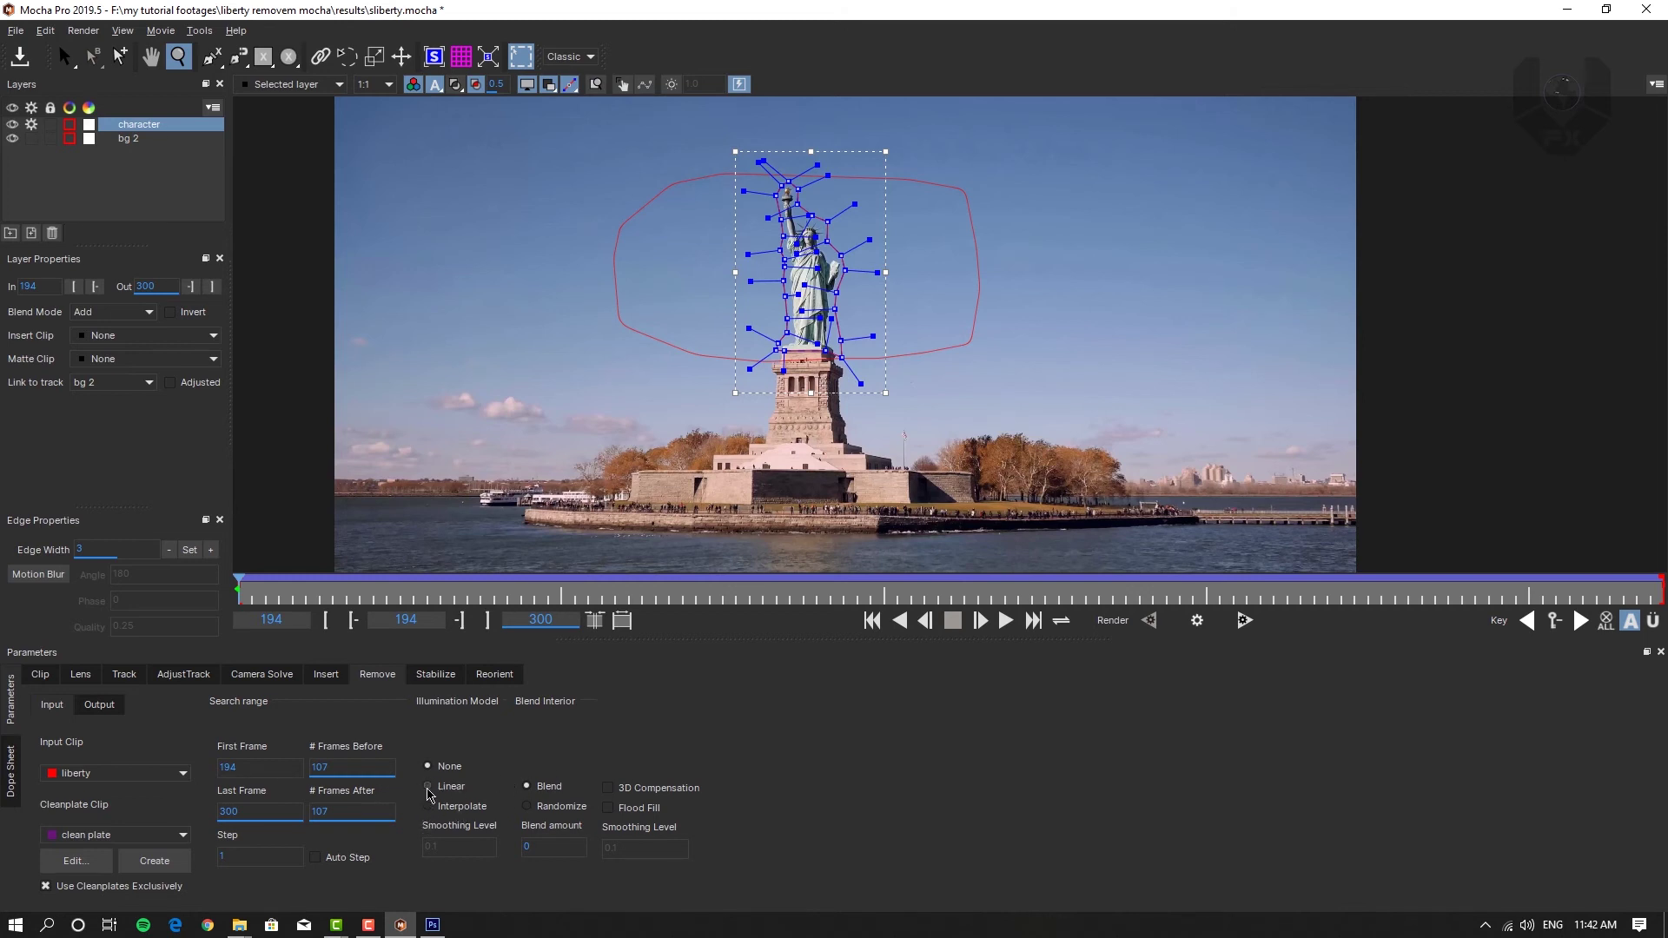
click(428, 787)
click(527, 844)
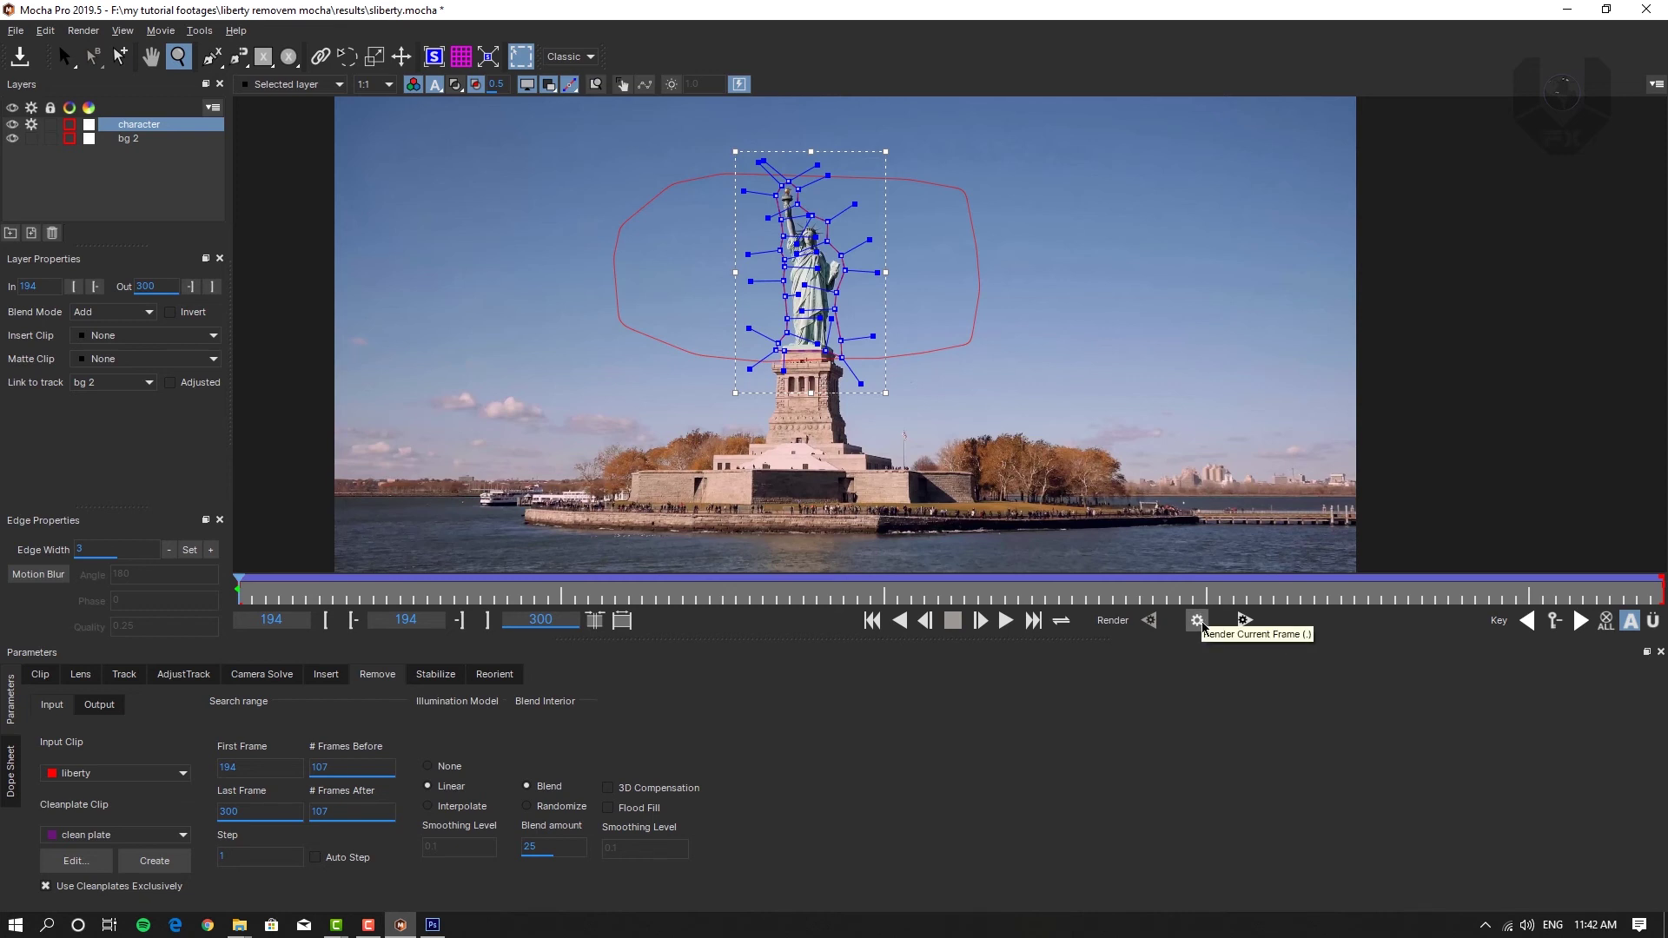
Step: Render the removal on frame 194, hide the spline outlines, and scrub the timeline to check
click(1197, 620)
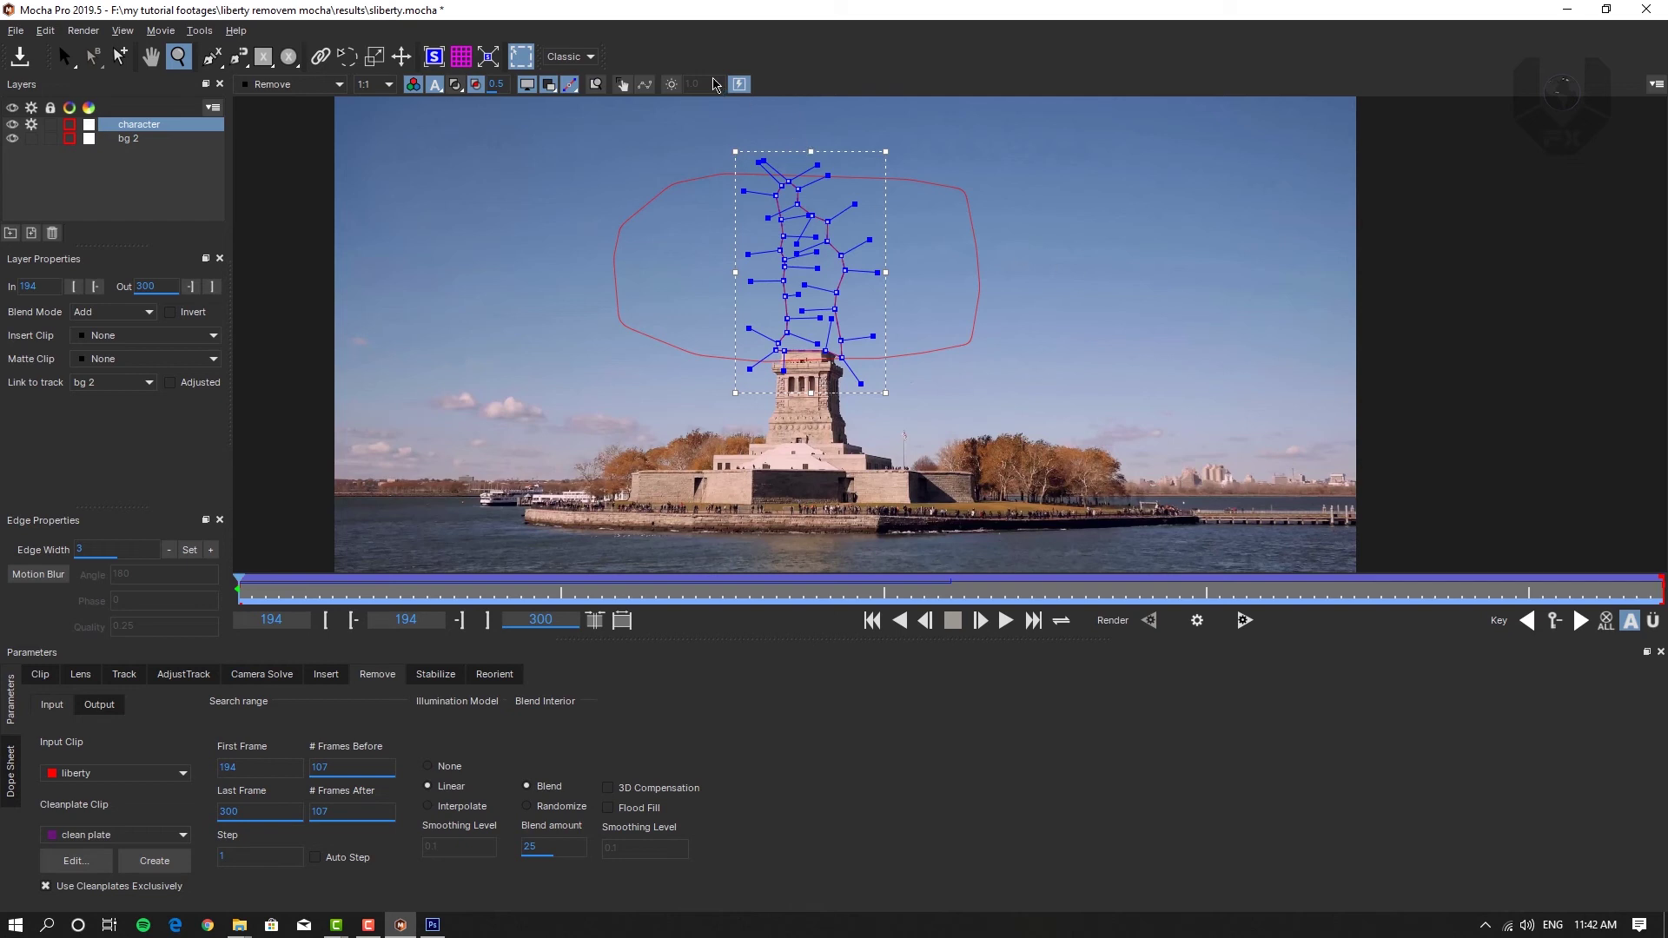
click(529, 87)
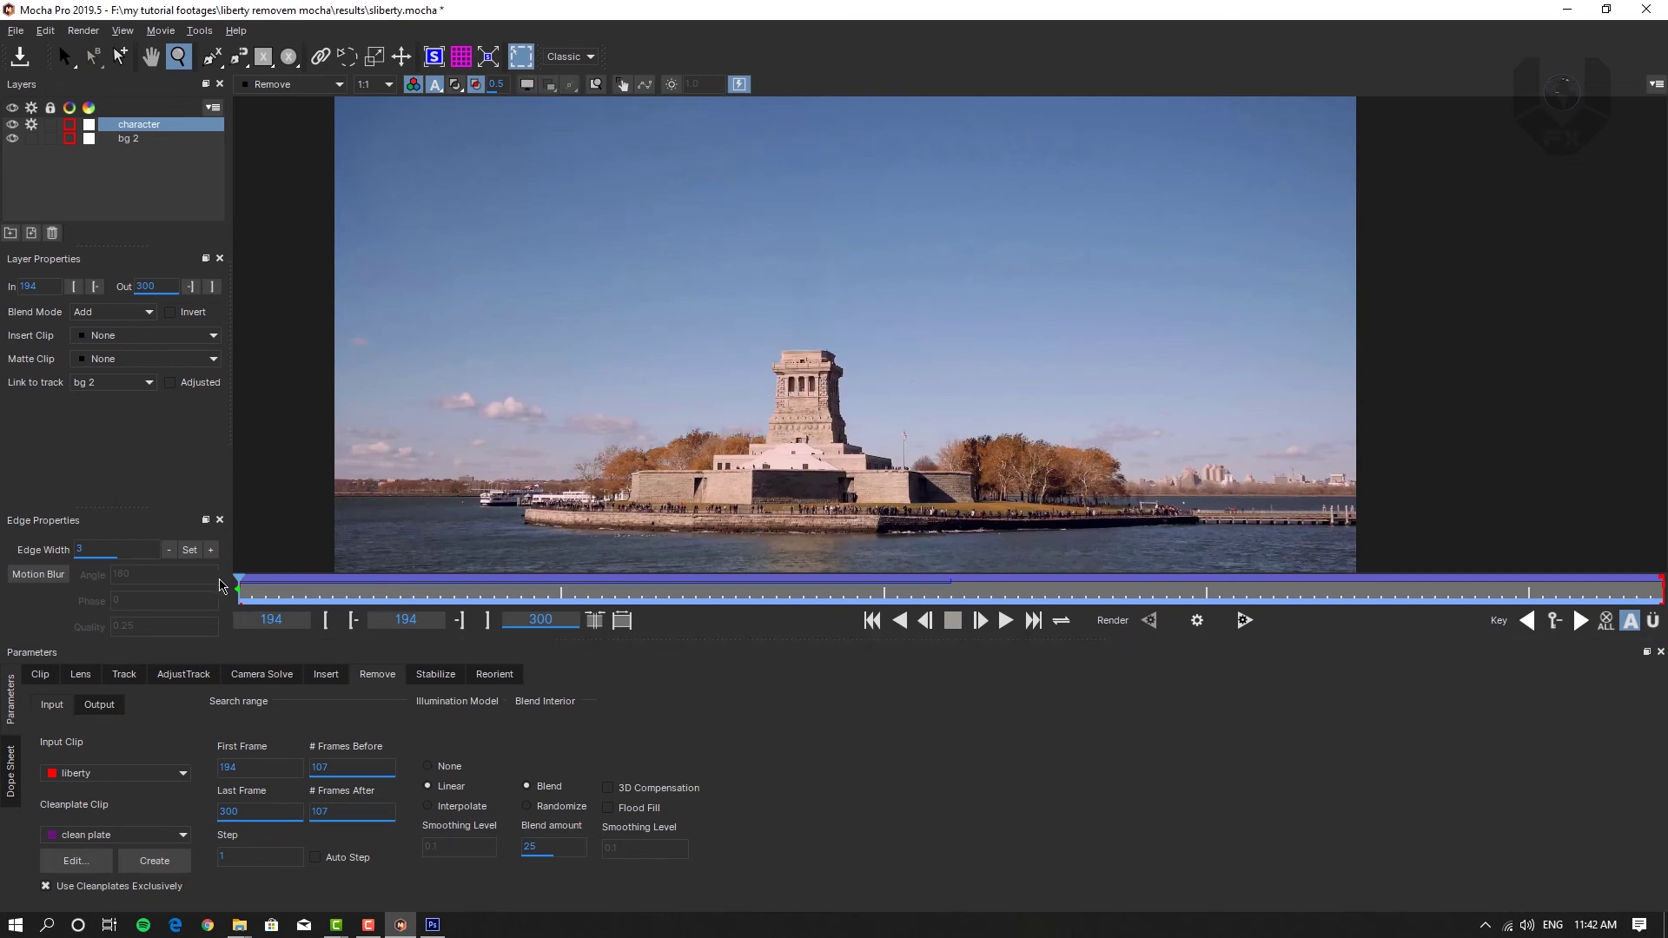
drag(240, 586, 4, 597)
Step: Render the removal forward from frame 194, stop at frame 245, and return to frame 194
click(1244, 622)
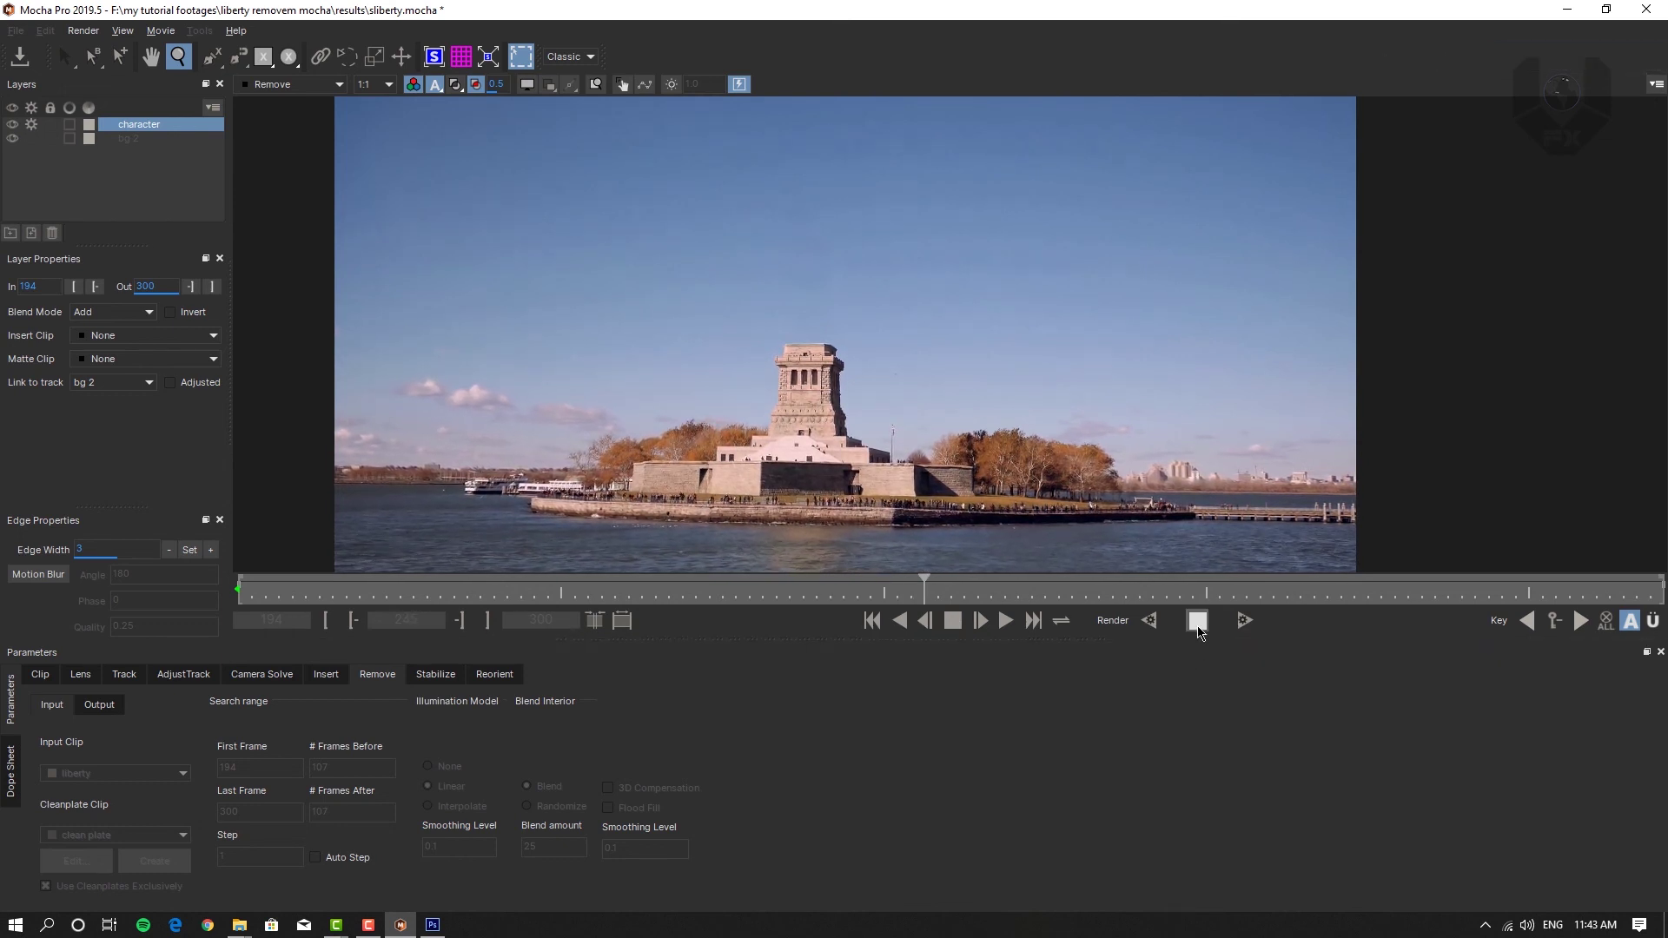
click(1196, 619)
drag(923, 585, 135, 548)
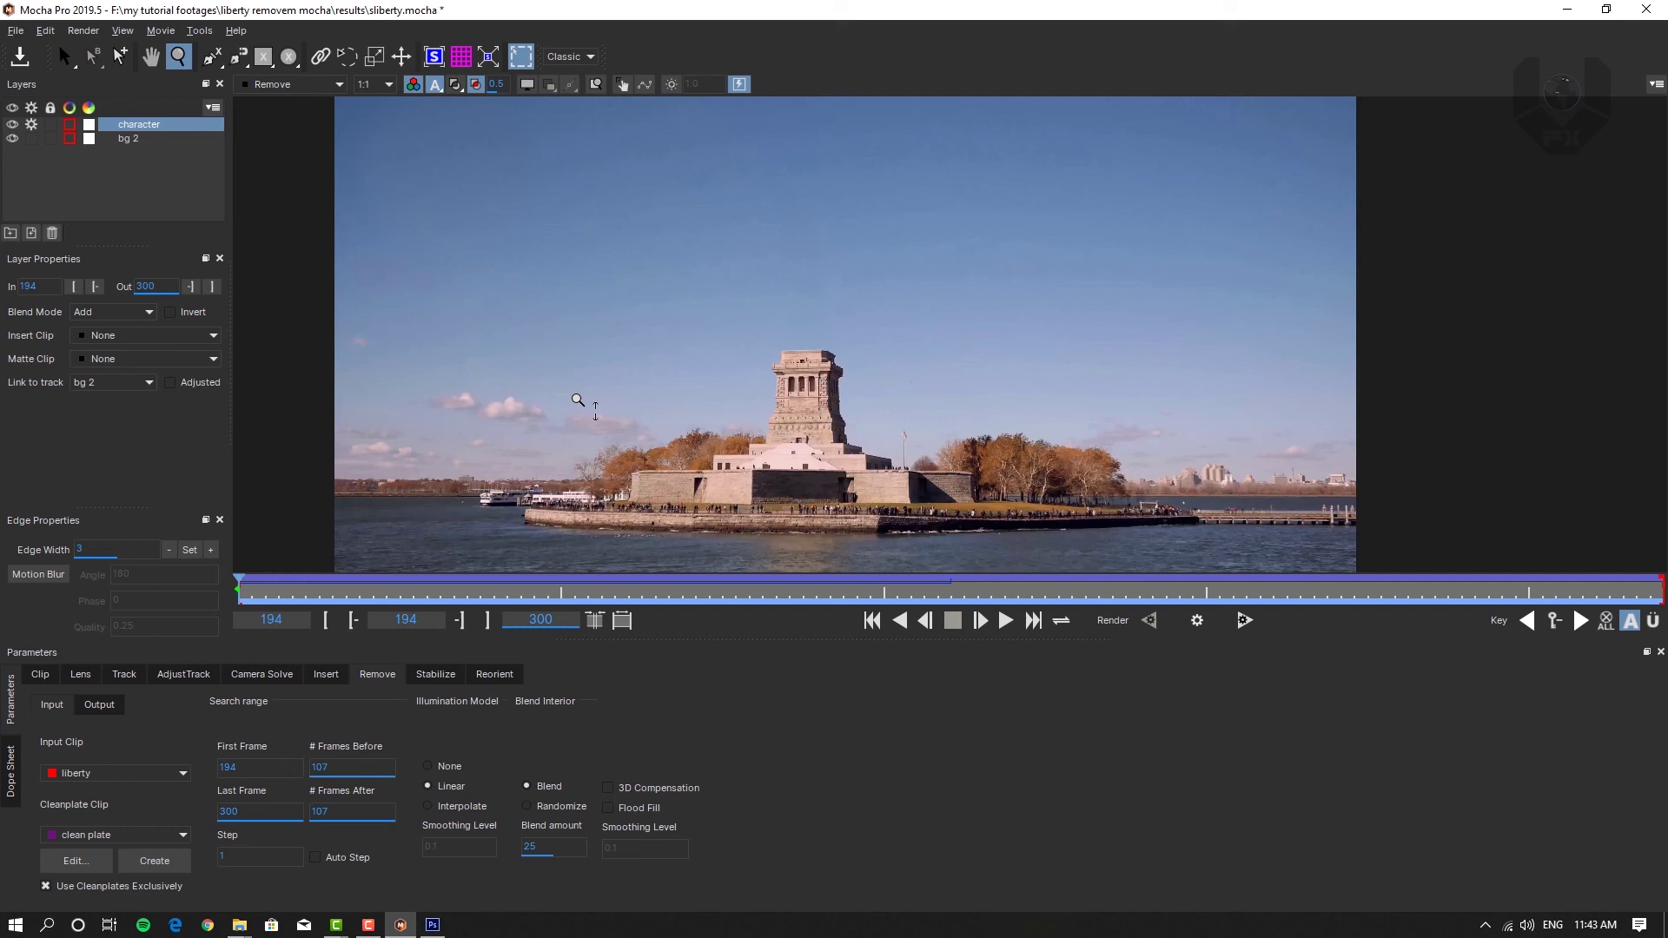
scroll(733, 256, down, 2)
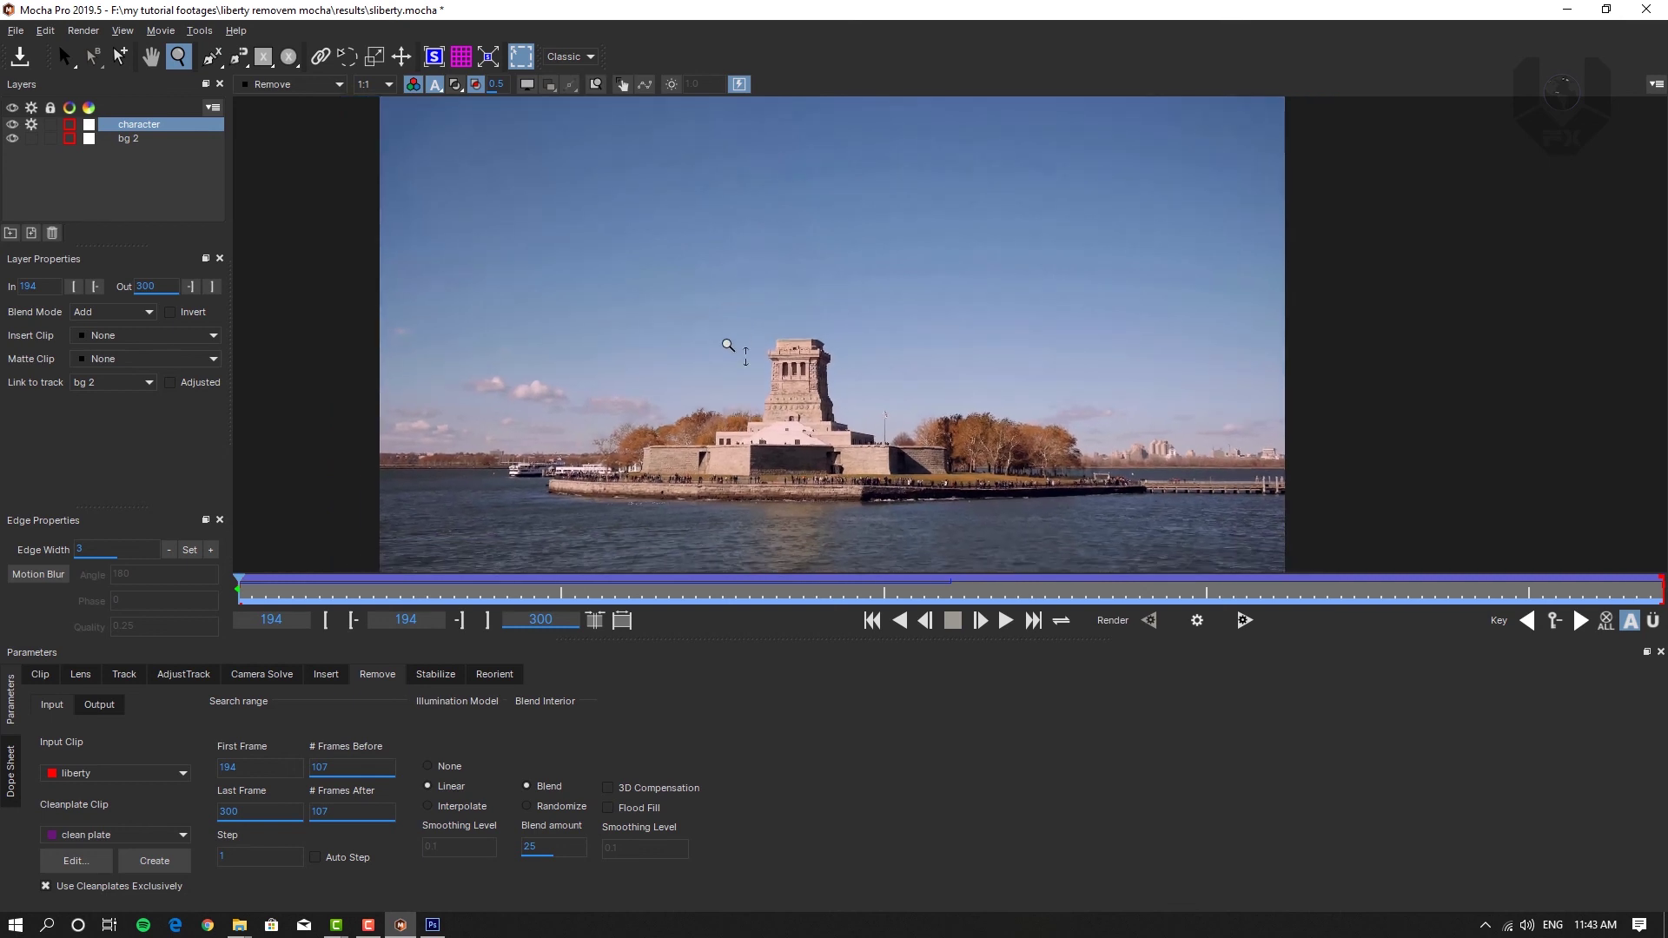